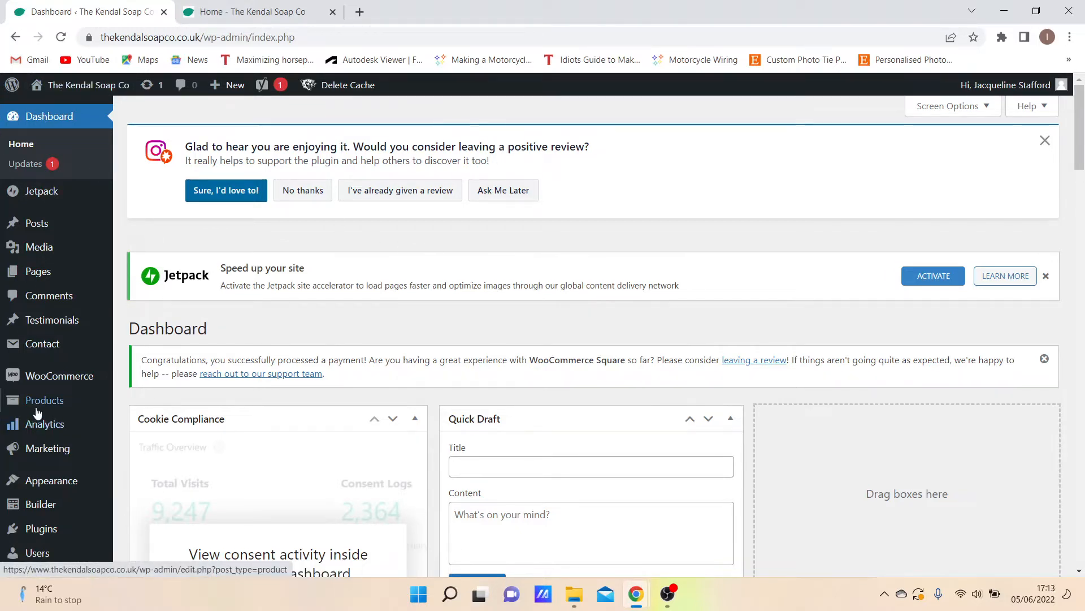
Open the blank form for adding a new product
mouse_move(33, 408)
click(160, 425)
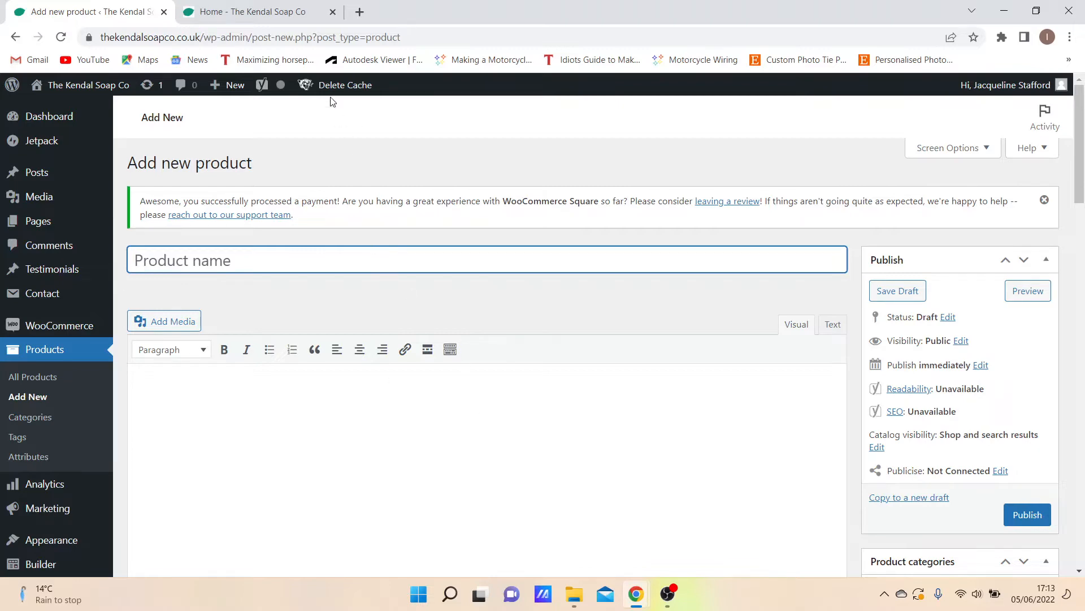
Open the Kendal Mint product from the live shop's Vegan Soap category for editing and copy it to a new draft
click(282, 23)
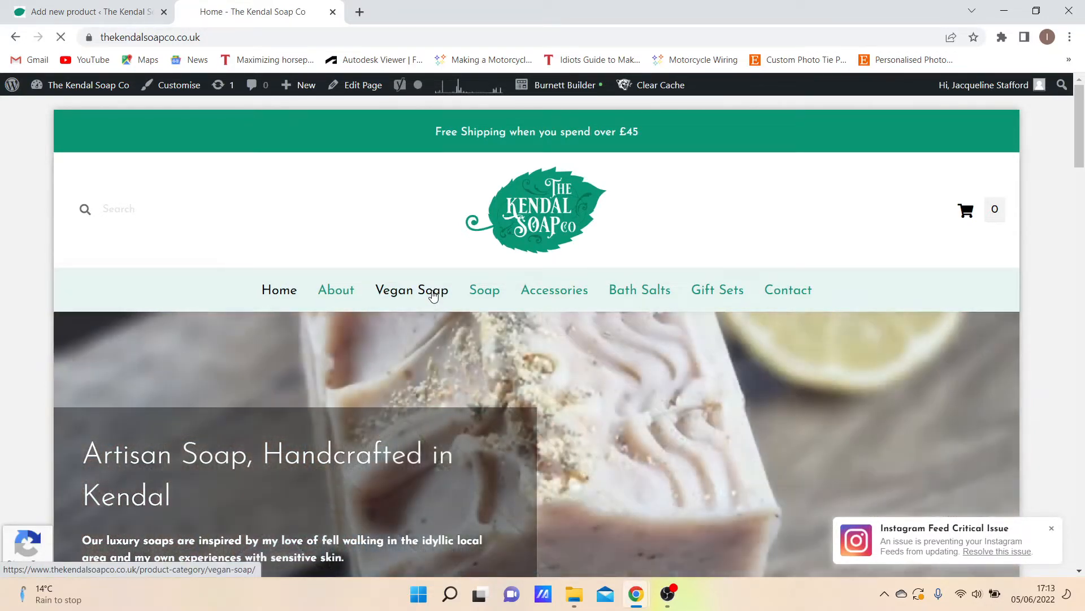
click(433, 295)
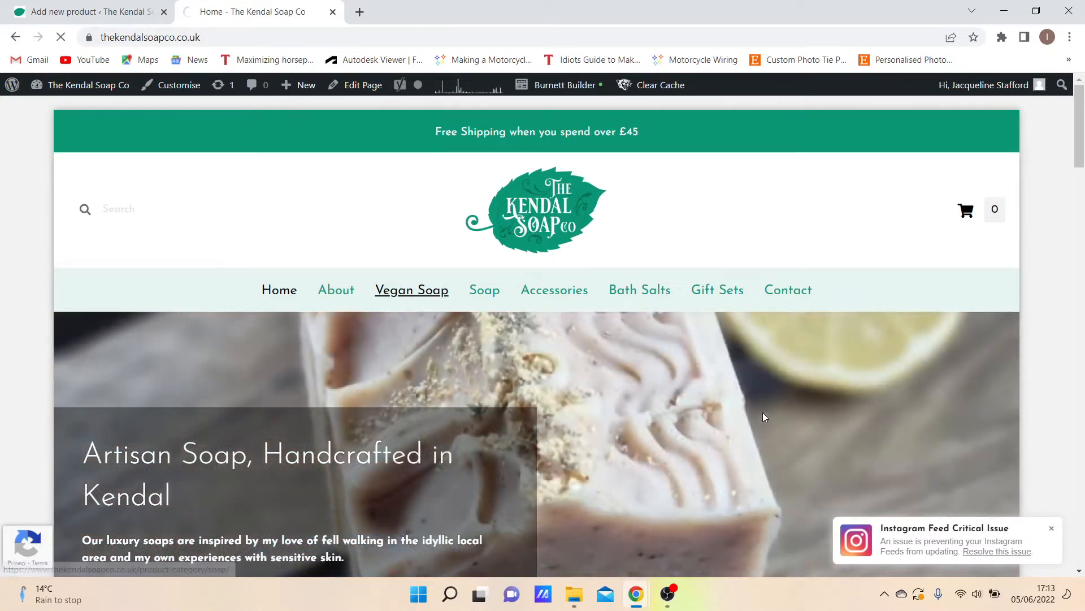
scroll(123, 279, down, 5)
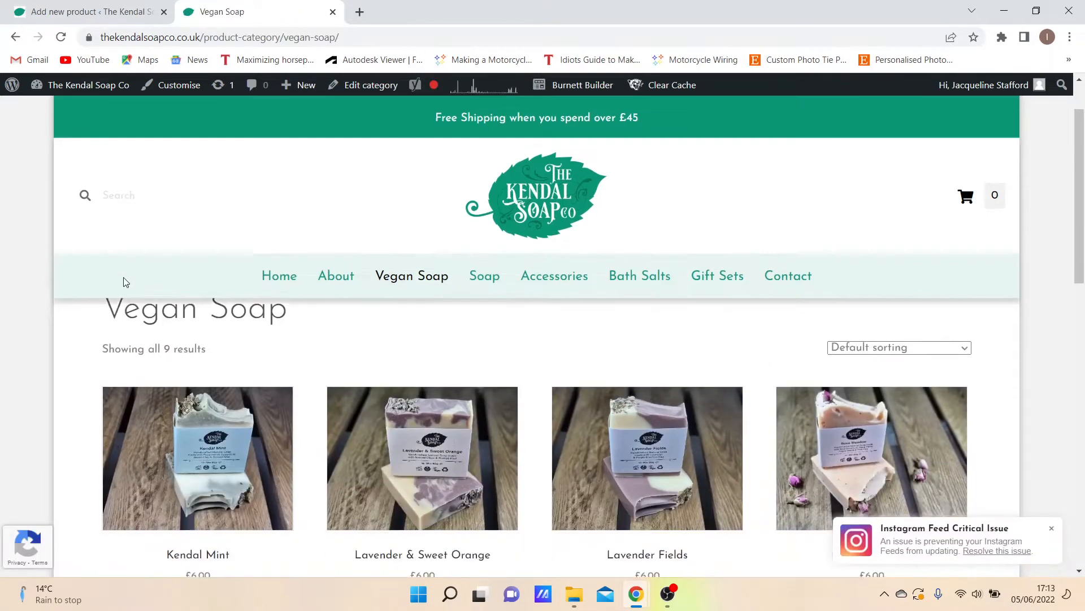
click(160, 349)
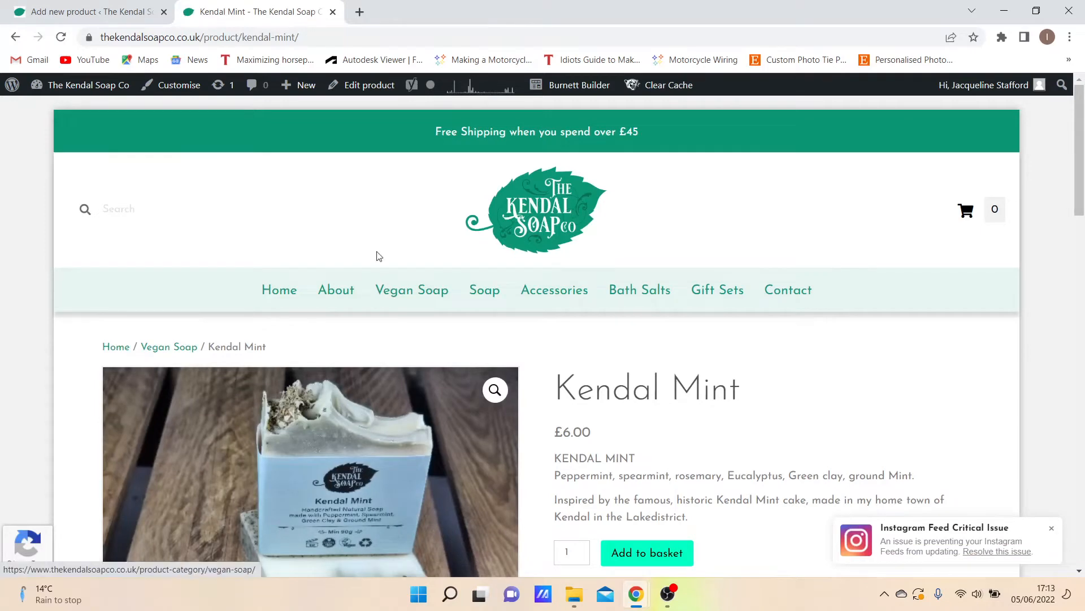
click(372, 94)
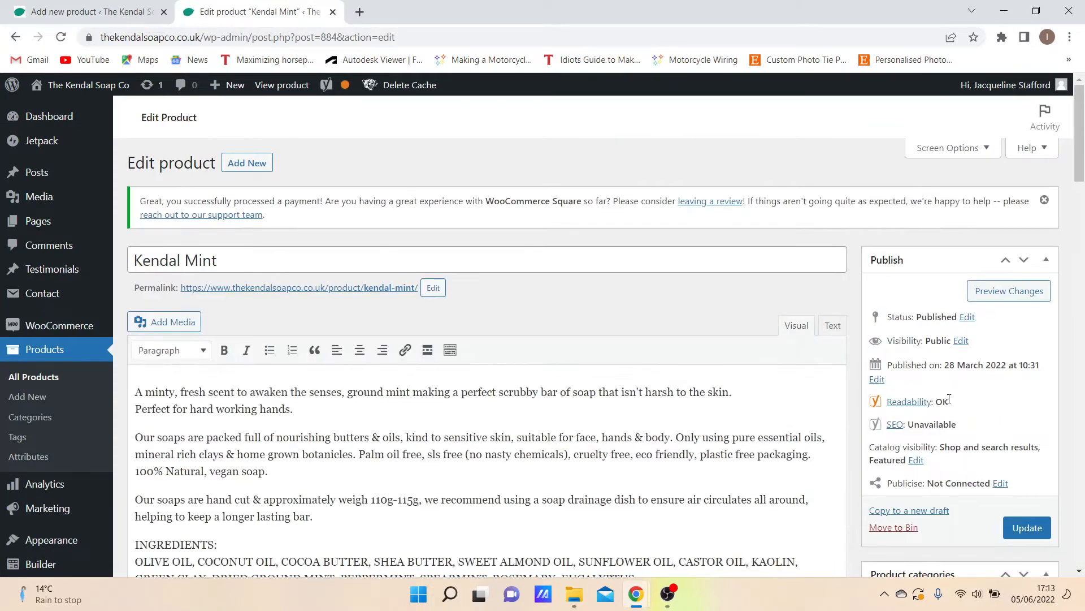
click(881, 511)
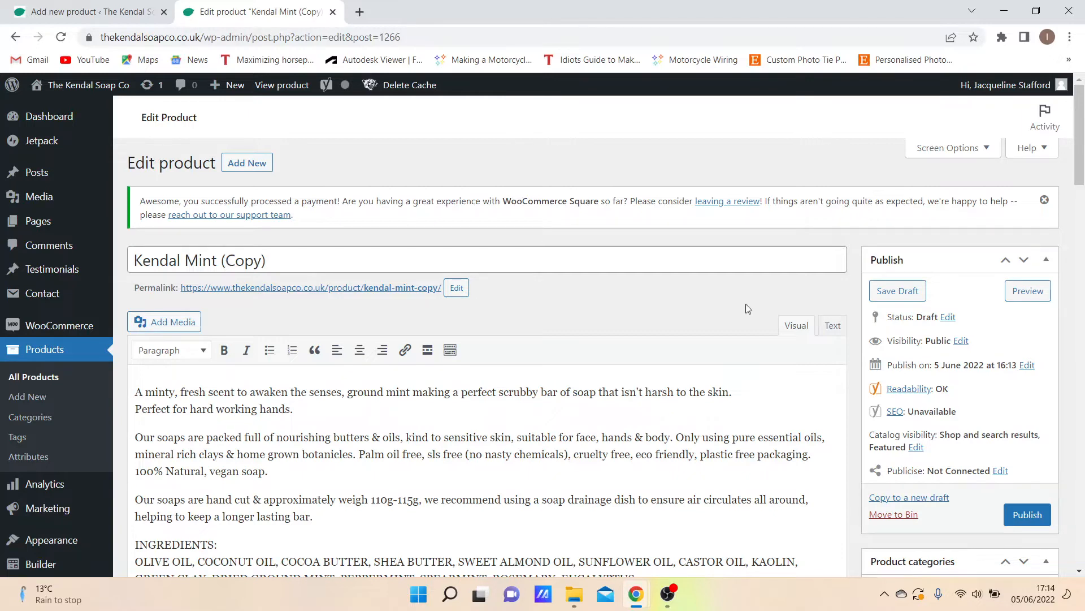
Set the copied product's visibility to Private and save it
click(958, 343)
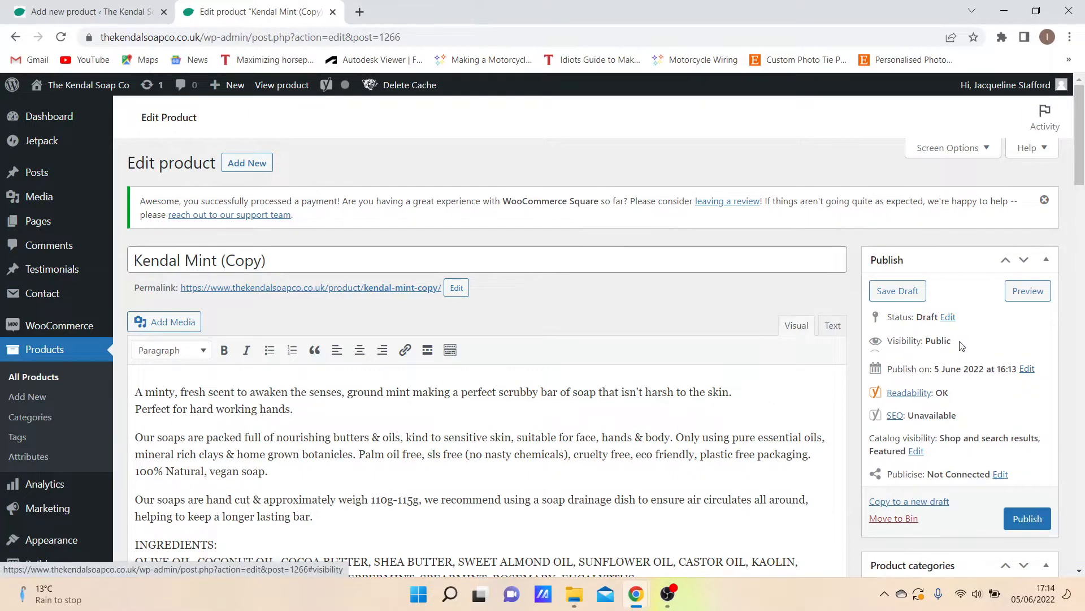
click(892, 386)
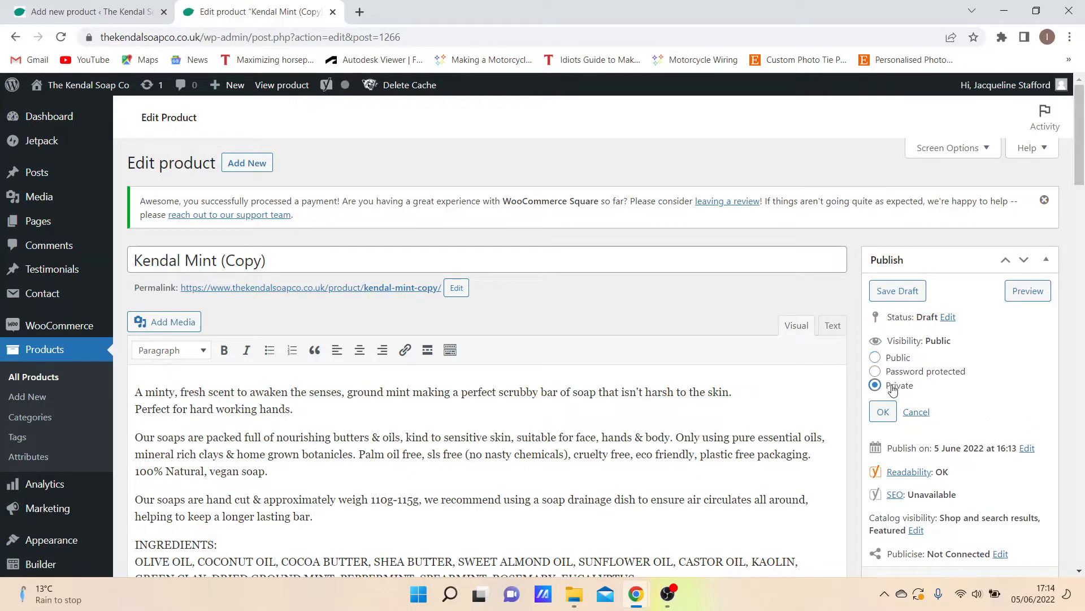
click(885, 414)
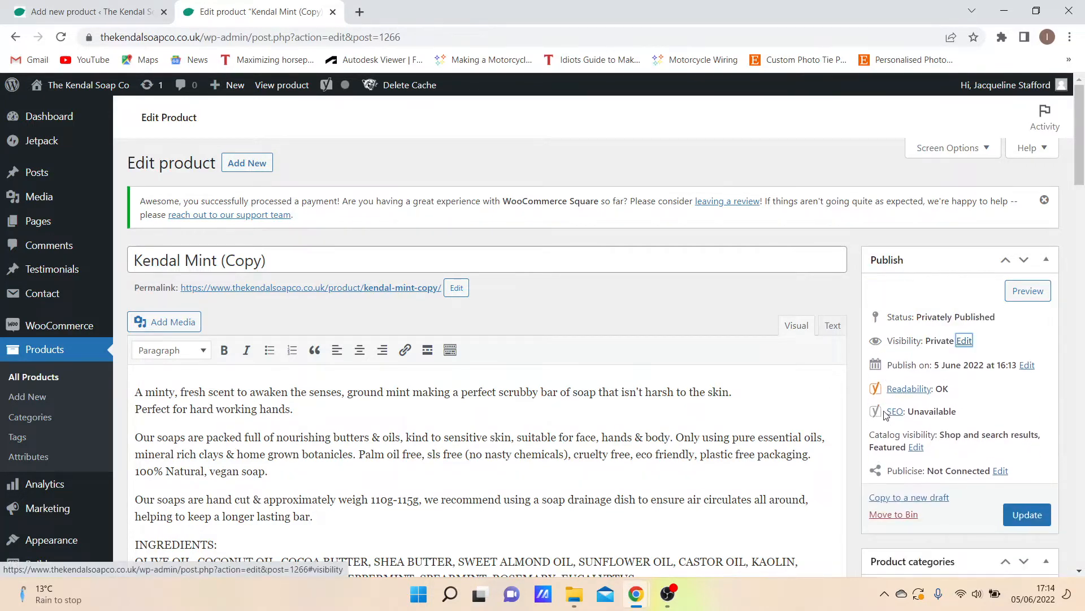
click(1027, 516)
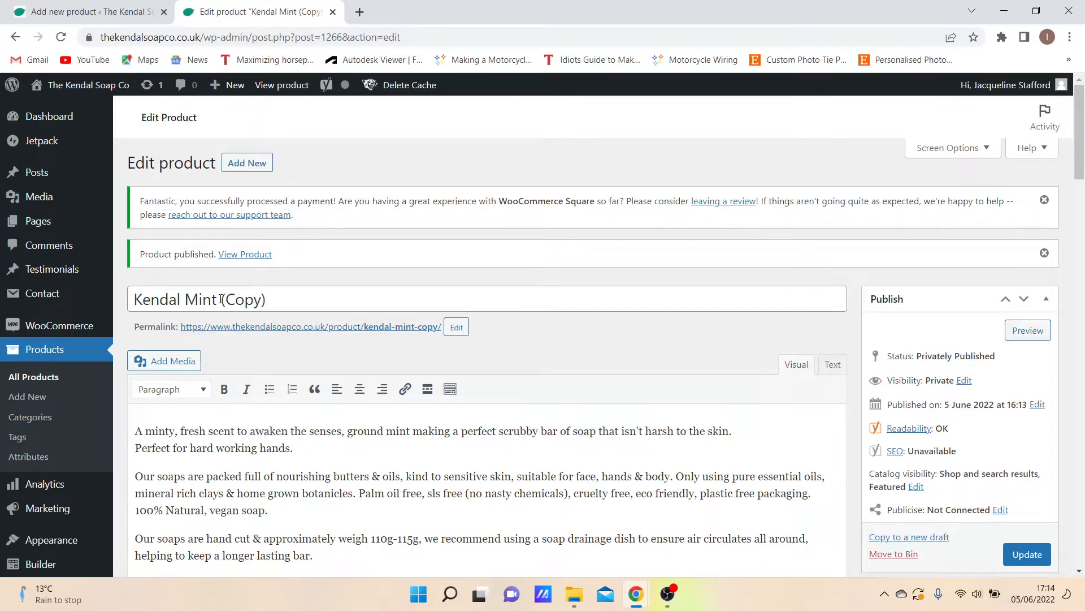
Rename the copied product as "Video Test"
scroll(221, 300, down, 1)
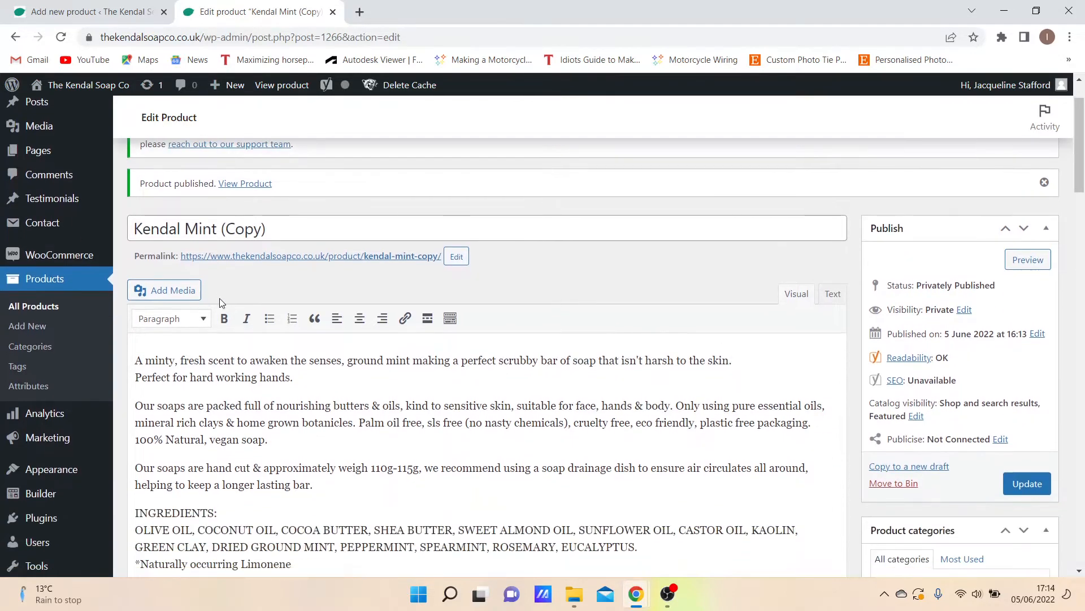
click(226, 299)
key(ctrl+a)
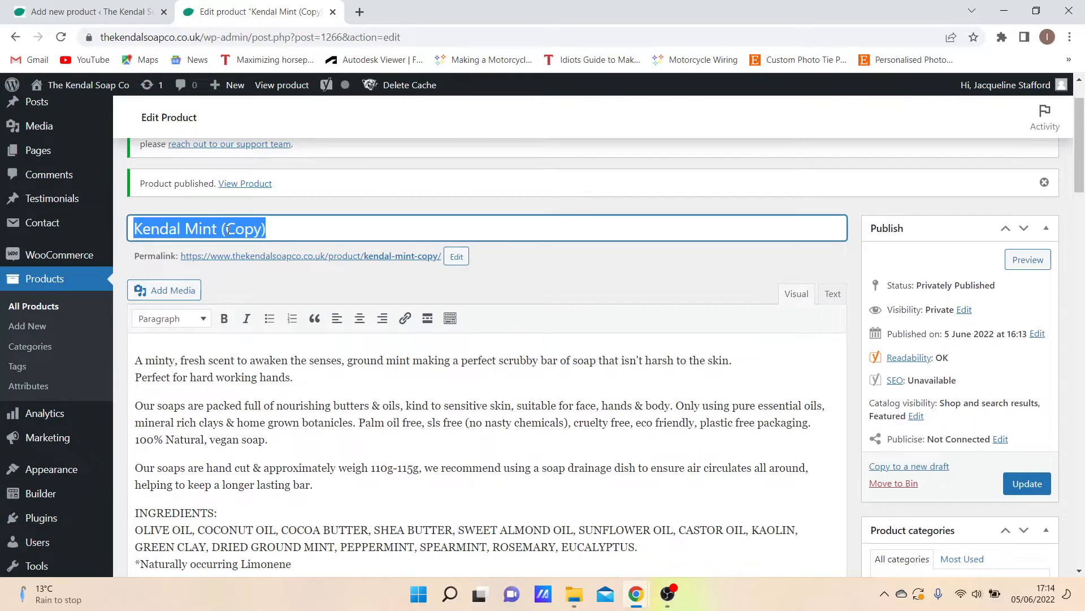
text(VIdeo)
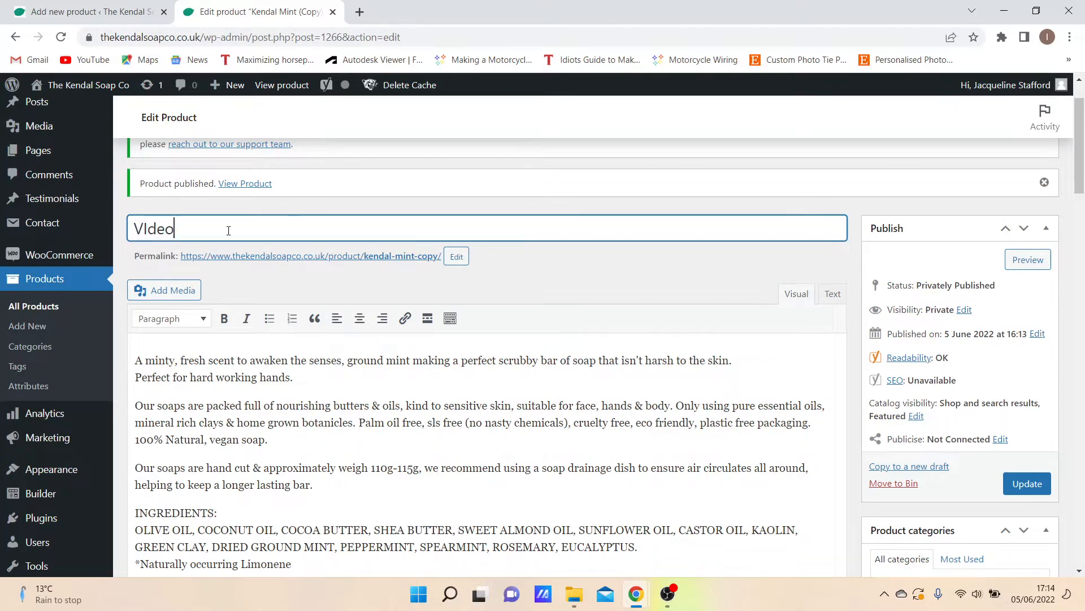
key(BackSpace)
key(BackSpace)
key(BackSpace)
key(BackSpace)
text(ideo Test)
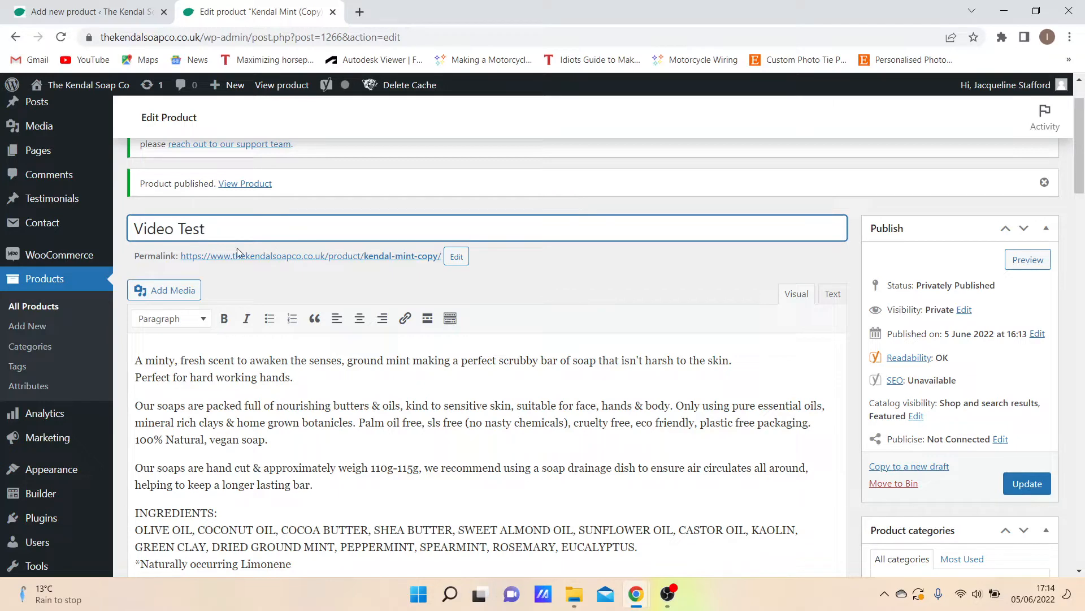
Change the product's permalink slug to "video-test"
click(454, 256)
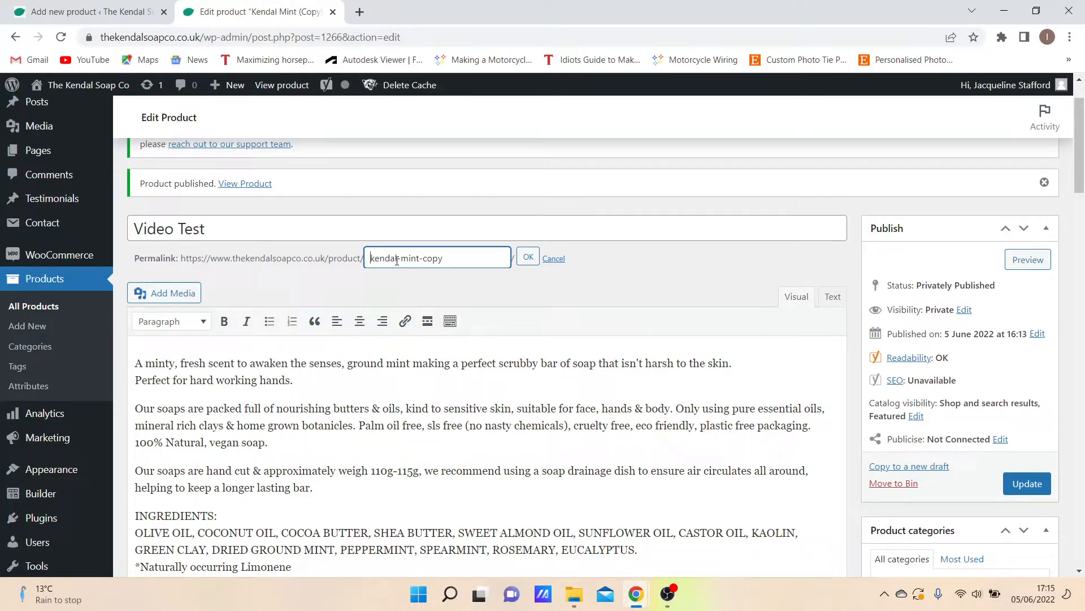
drag(371, 258, 444, 258)
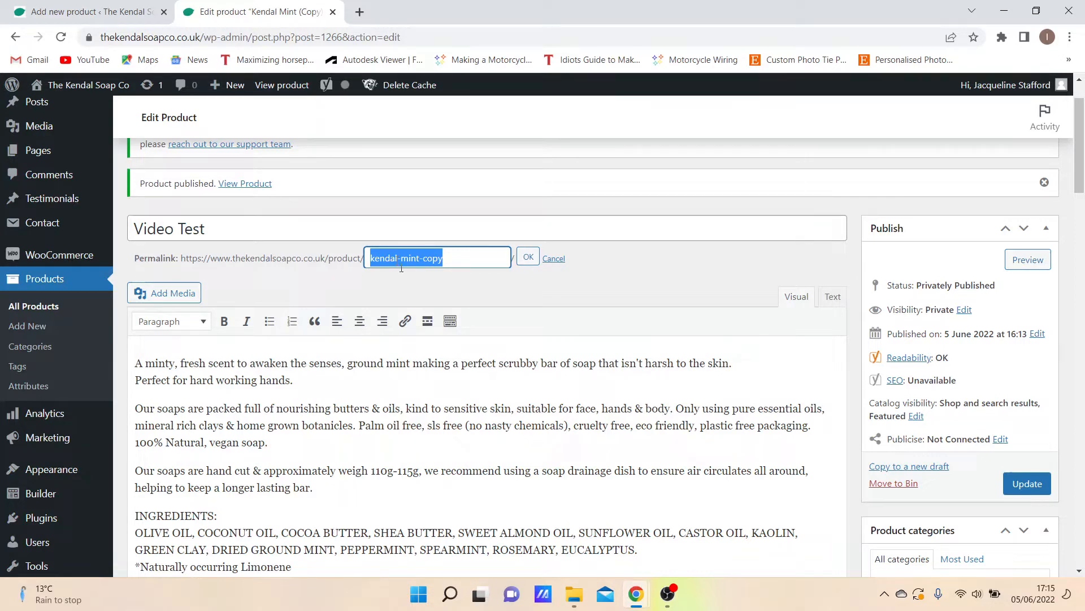
text(video)
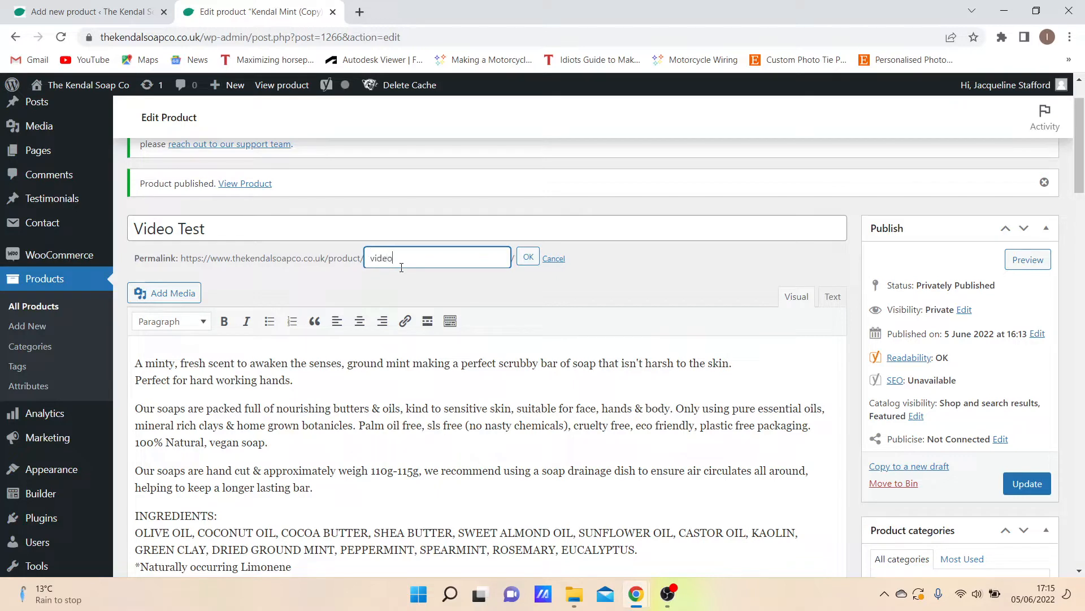
text(-test)
click(527, 261)
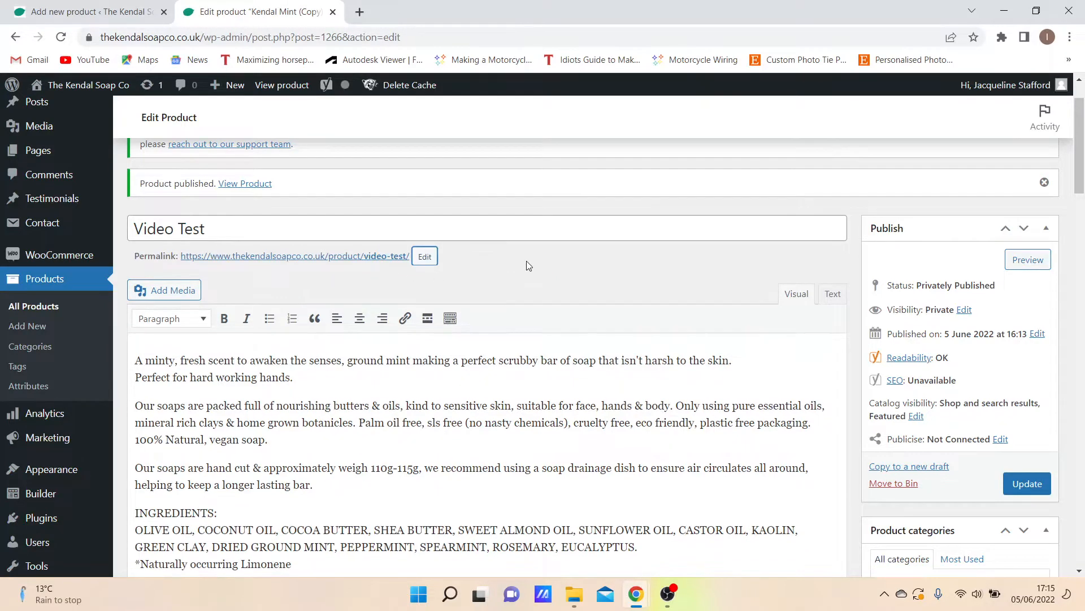
Examine the paragraph and heading styles available for the product description
scroll(527, 260, down, 3)
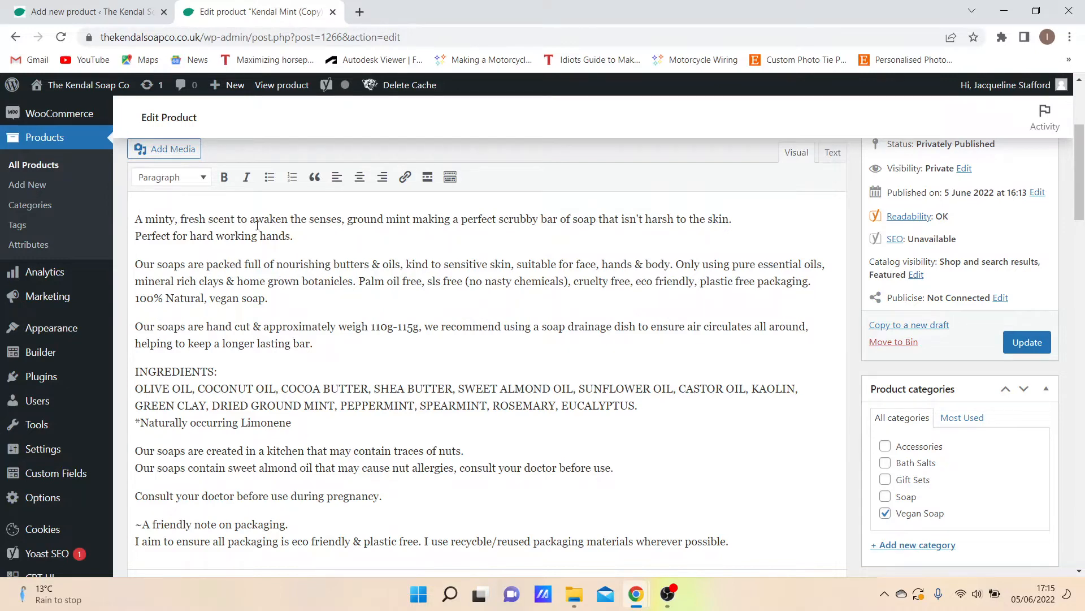
click(202, 180)
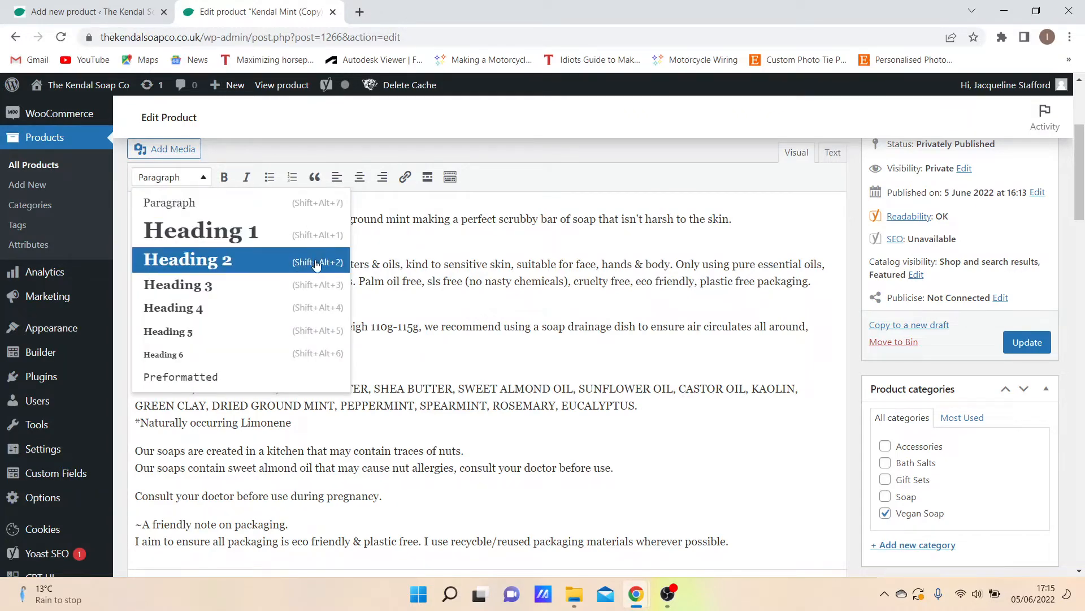
scroll(305, 285, down, 1)
scroll(305, 286, up, 1)
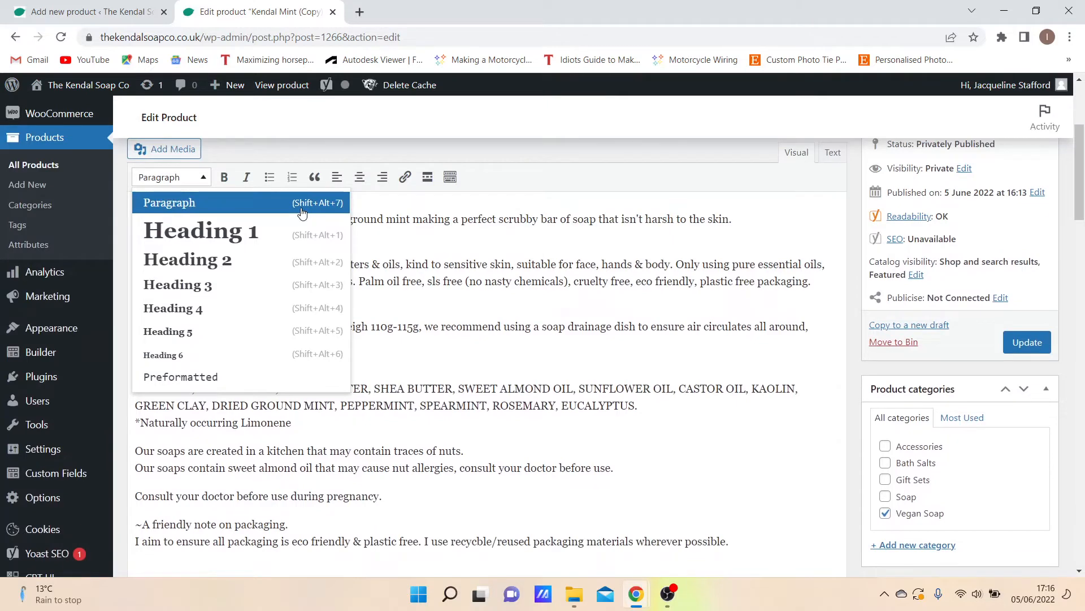
click(407, 237)
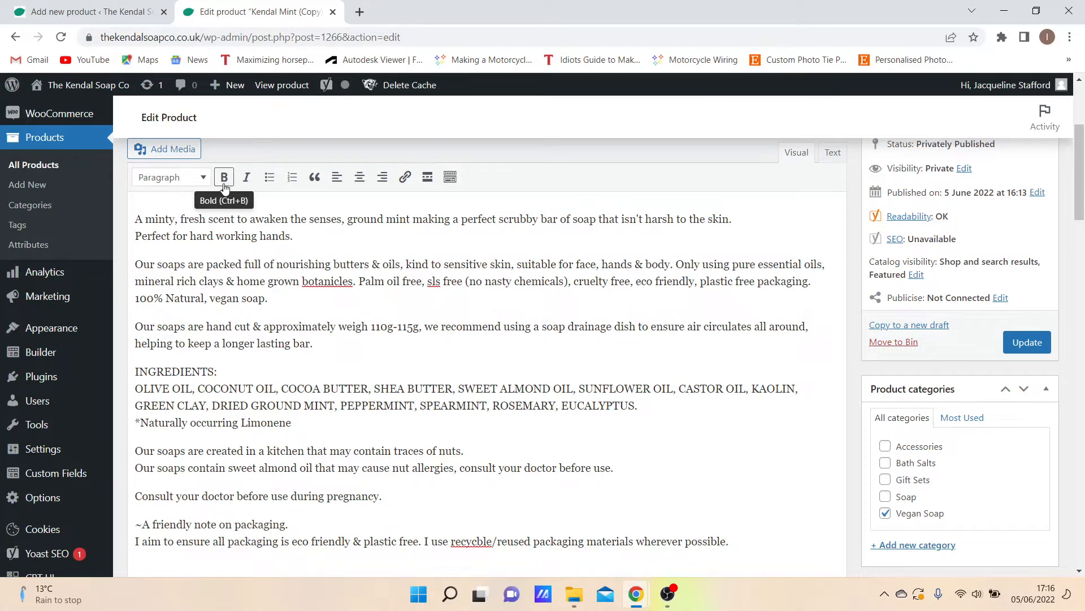
Try bold formatting on the word "awaken" in the description's first line
double_click(269, 219)
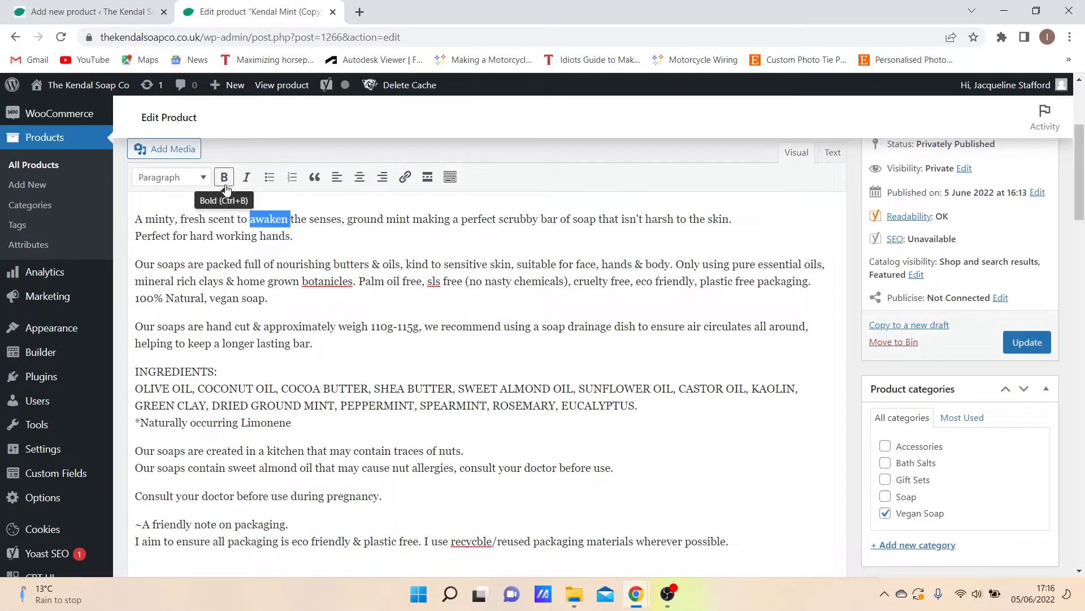
click(225, 179)
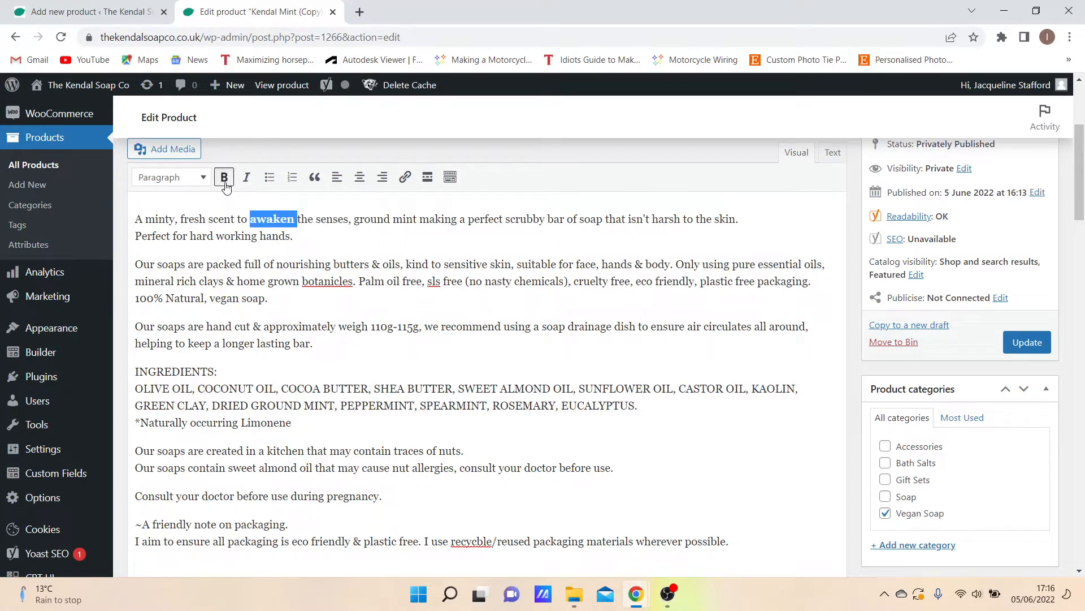
click(232, 249)
Italicise the word "awaken" in the description's first line and return it to regular text
double_click(273, 219)
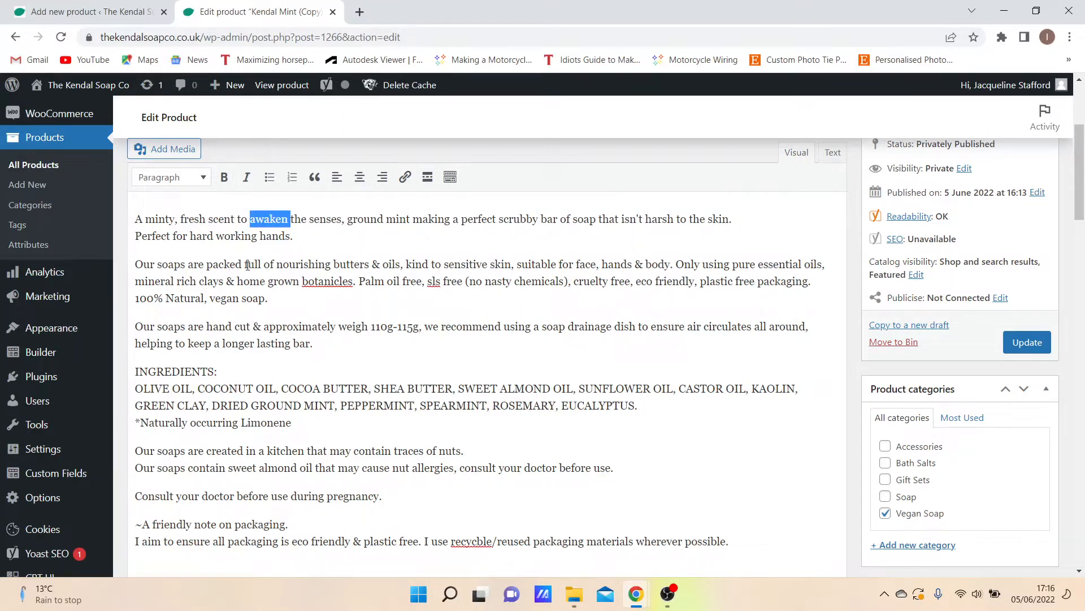
click(246, 177)
click(264, 227)
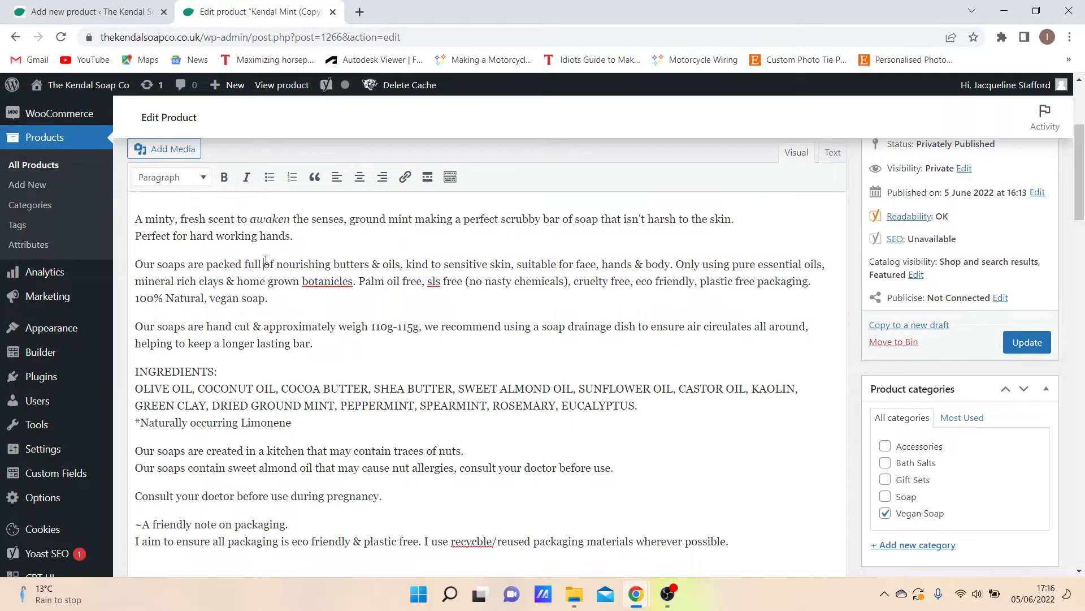
double_click(270, 219)
click(247, 177)
click(310, 302)
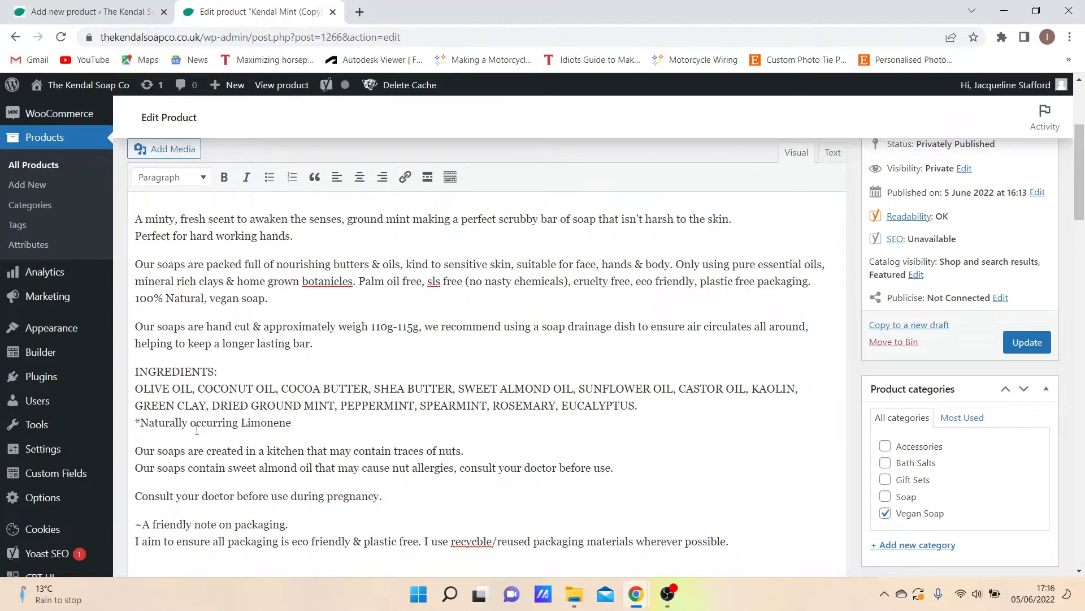
Turn the ingredients text into a bulleted list, keeping "INGREDIENTS:" as a plain paragraph above it
scroll(185, 411, down, 1)
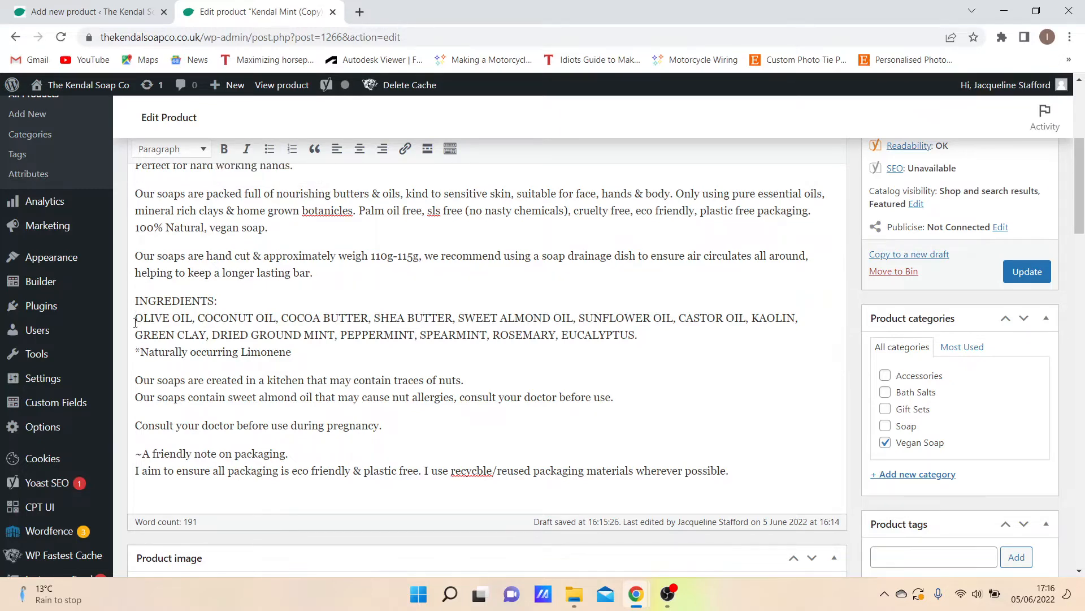
click(266, 151)
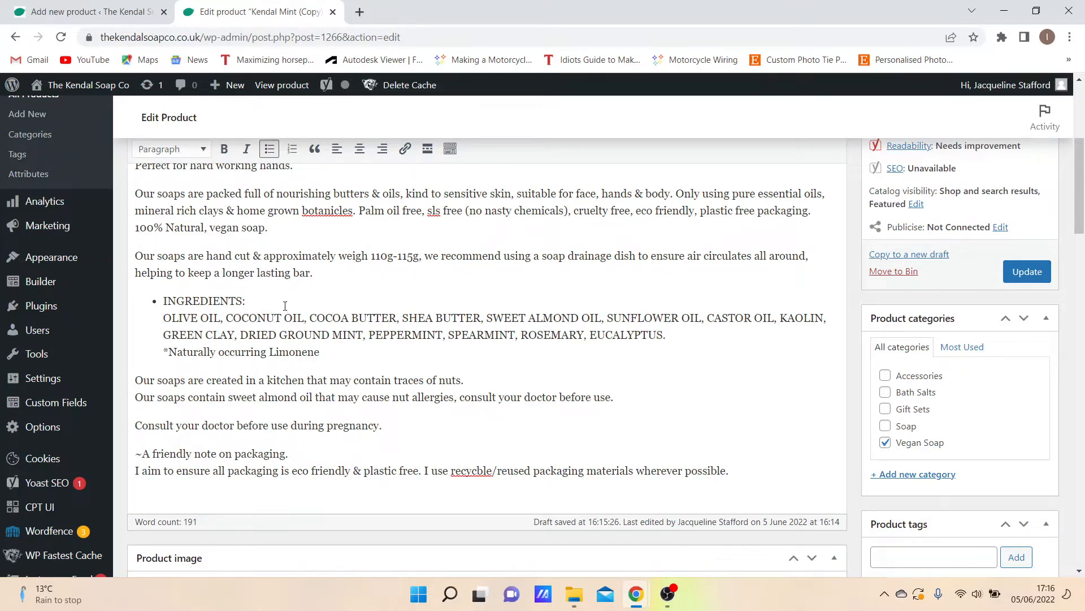
key(Return)
key(Delete)
click(270, 154)
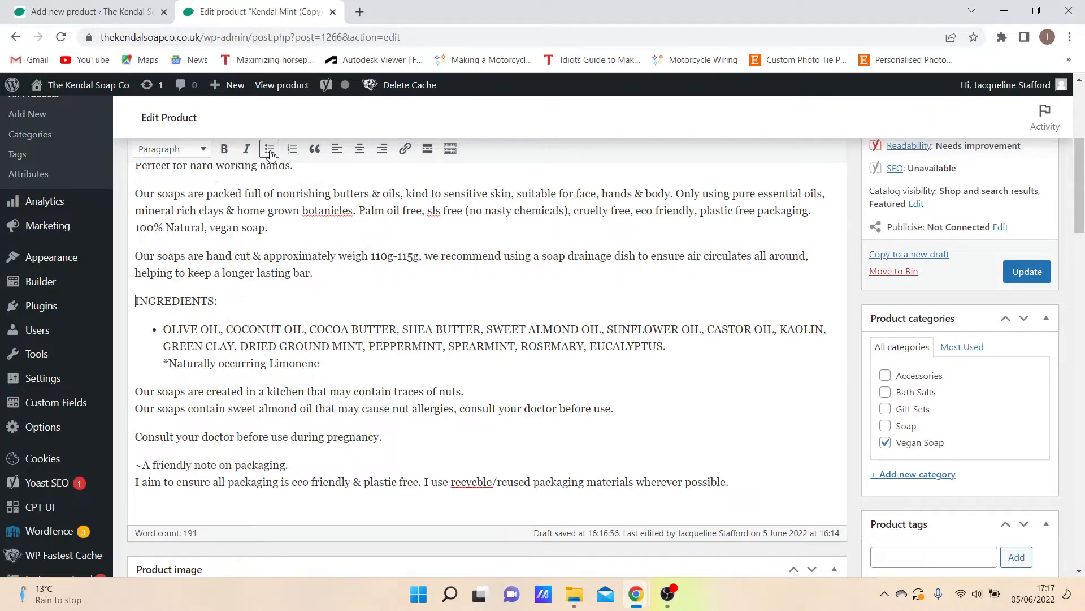
Split OLIVE OIL and COCONUT OIL into separate bullets at the start of the ingredients list
click(227, 331)
key(Return)
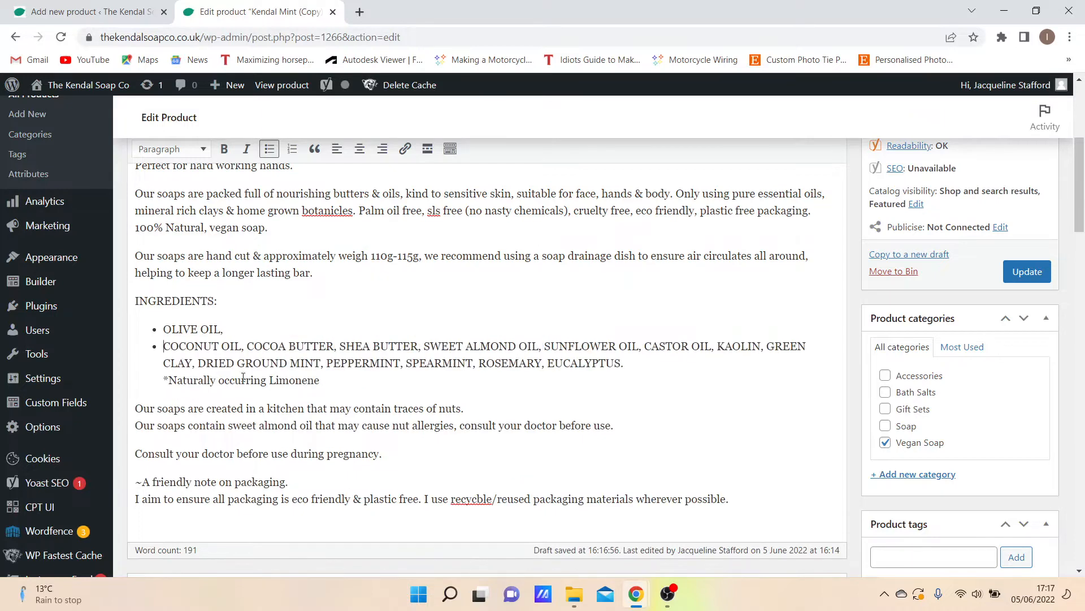
key(Return)
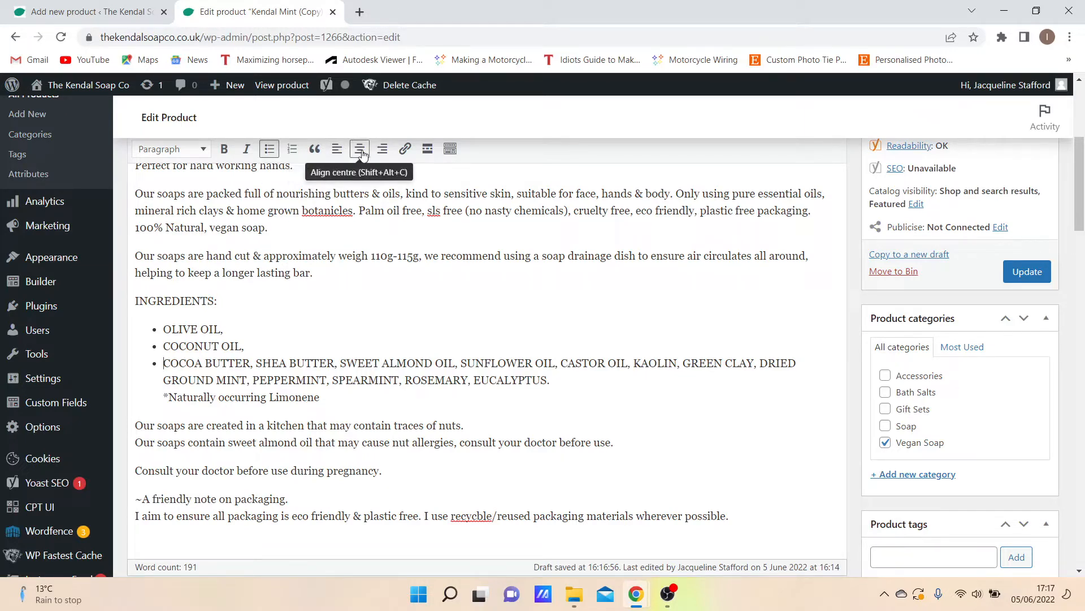
Centre the description paragraph that begins "Our soaps are packed full of nourishing butters & oils"
triple_click(358, 194)
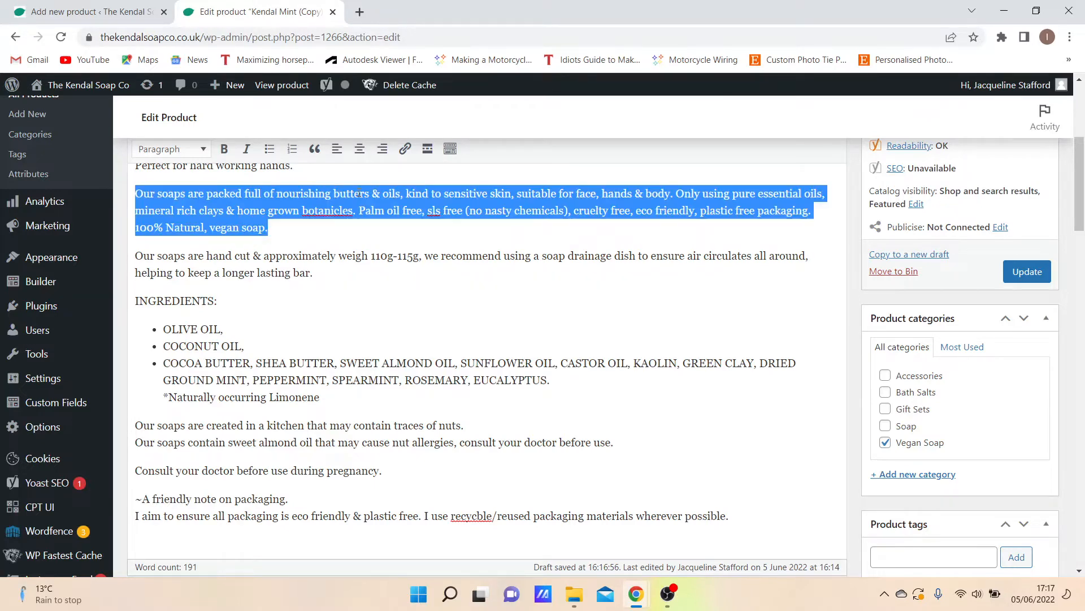
click(360, 149)
click(355, 270)
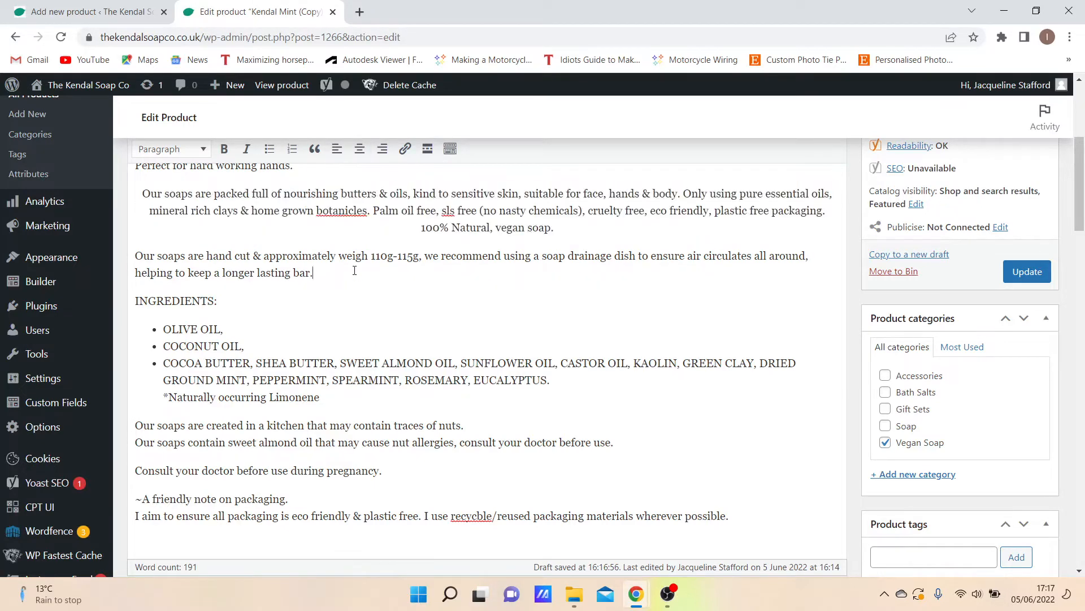
Right-align the description paragraph that begins "Our soaps are packed full of nourishing butters & oils" and return it to left alignment
triple_click(363, 195)
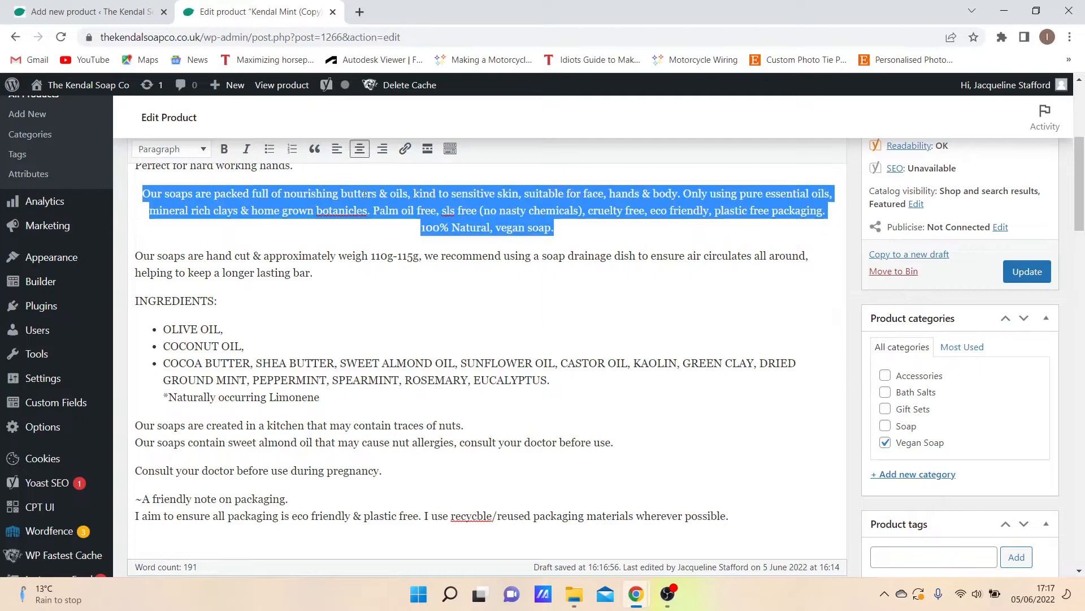
click(382, 149)
click(377, 273)
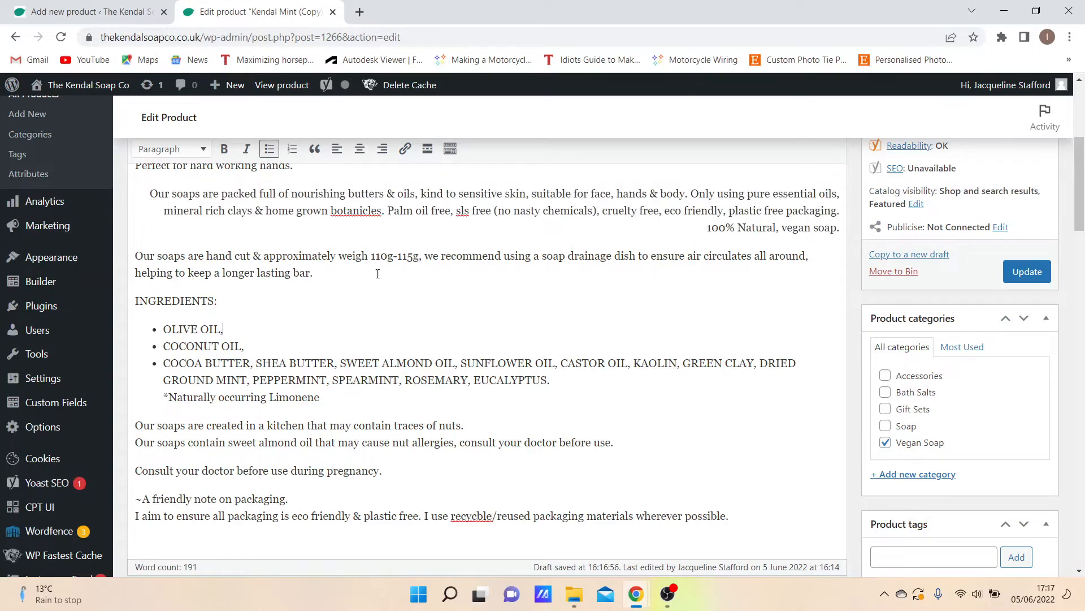
triple_click(381, 211)
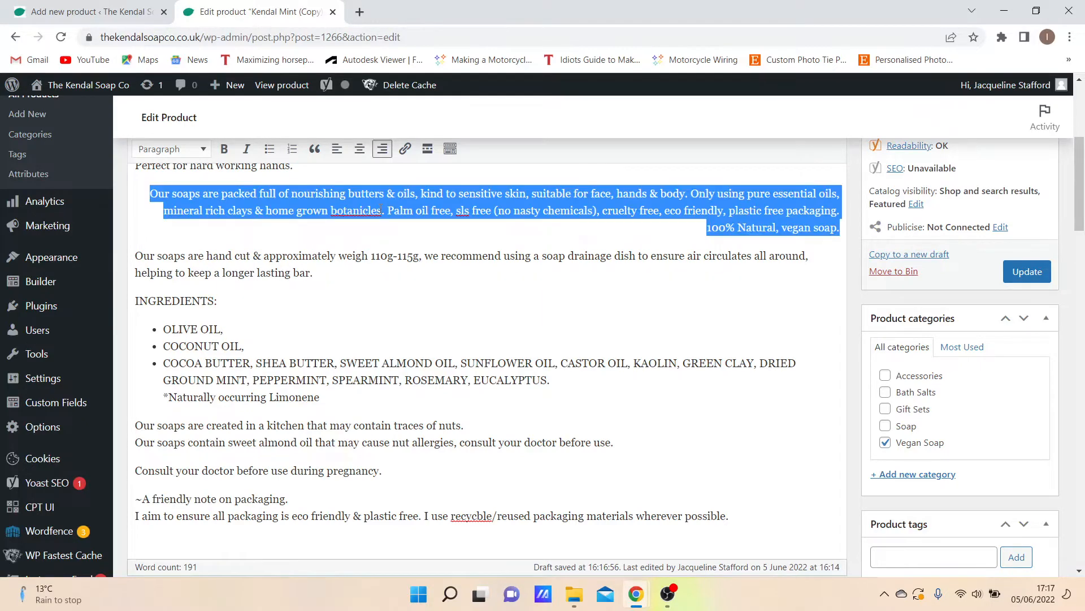
click(337, 149)
click(339, 233)
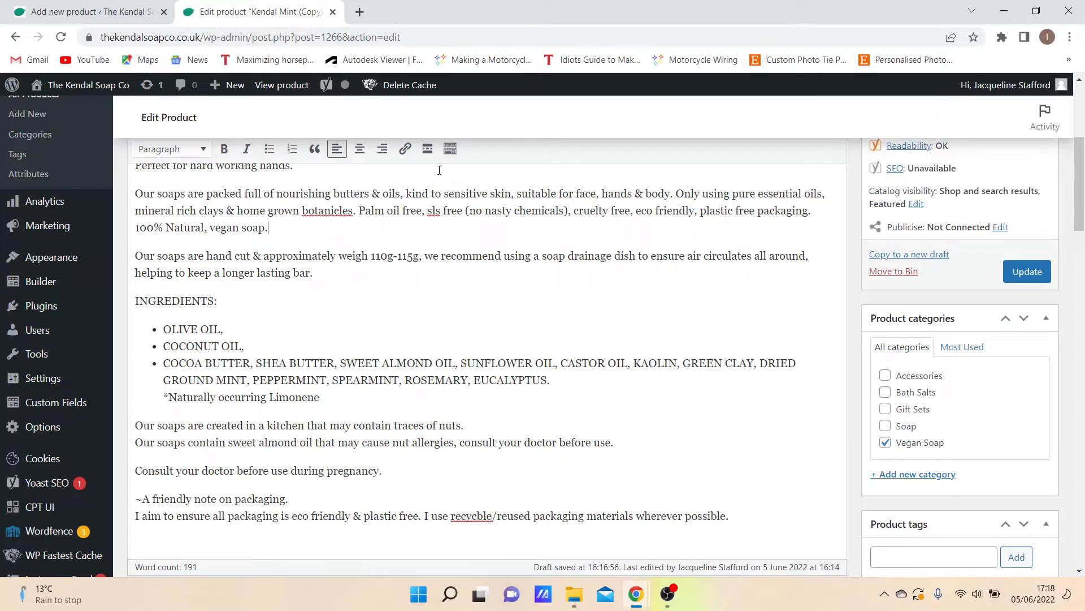
Add the line "View our full range of vegan soaps" as a new paragraph at the end of the description
click(782, 516)
scroll(784, 516, down, 1)
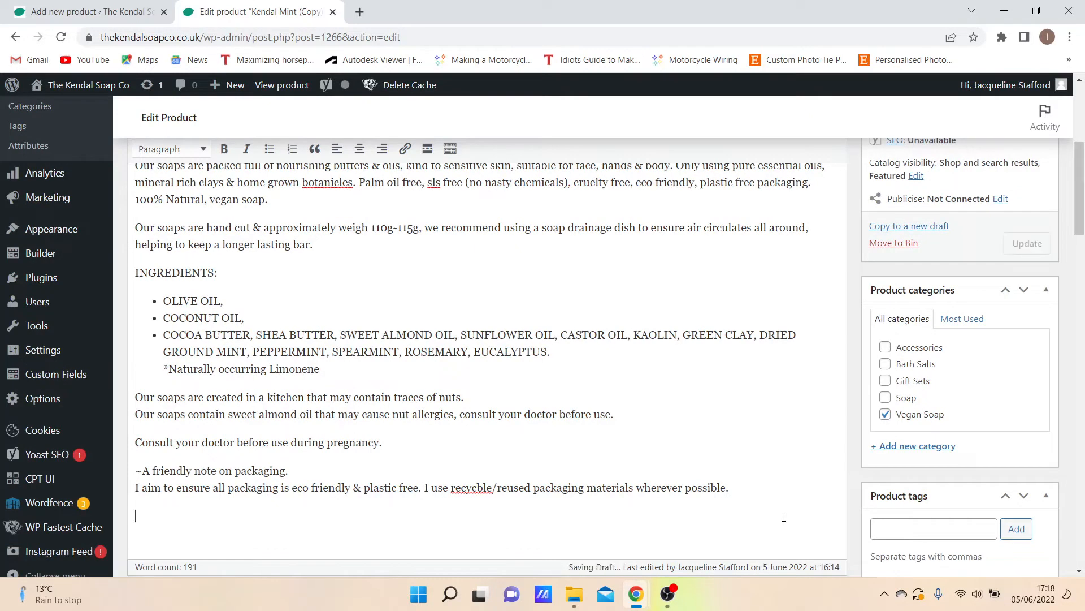
text(View our fu)
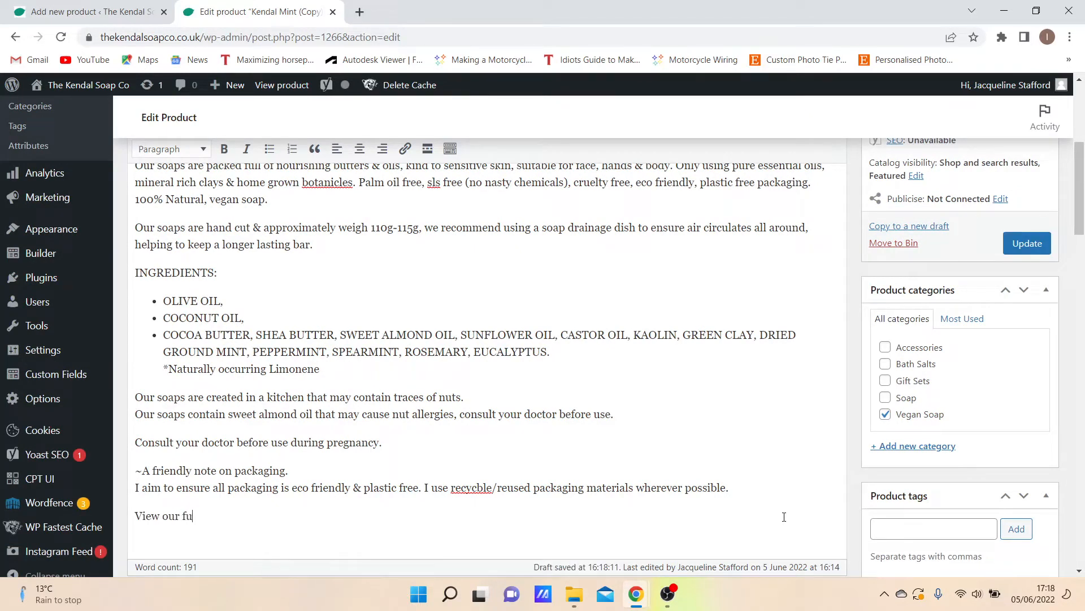
text(ll range of vegan soaps)
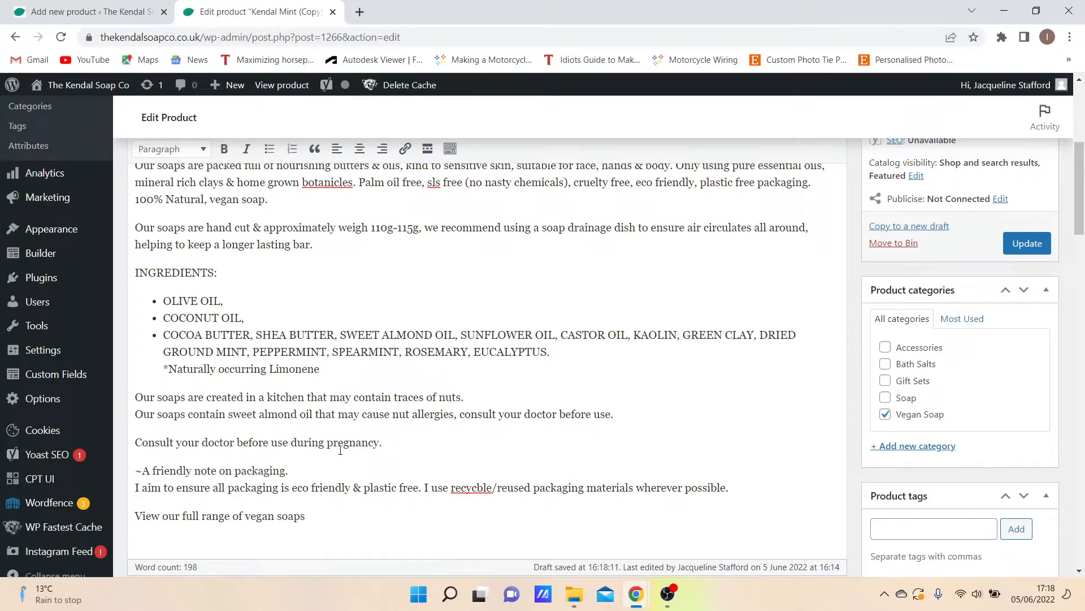
Try to link the words "vegan soaps" by searching the site's existing content for "vegan"
drag(247, 518, 312, 518)
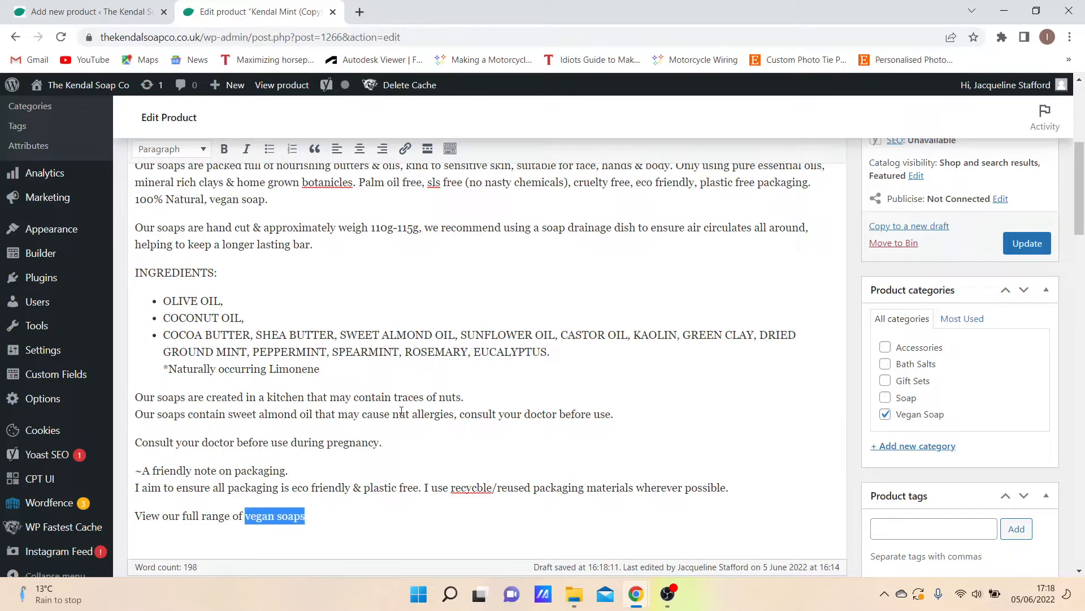
click(404, 150)
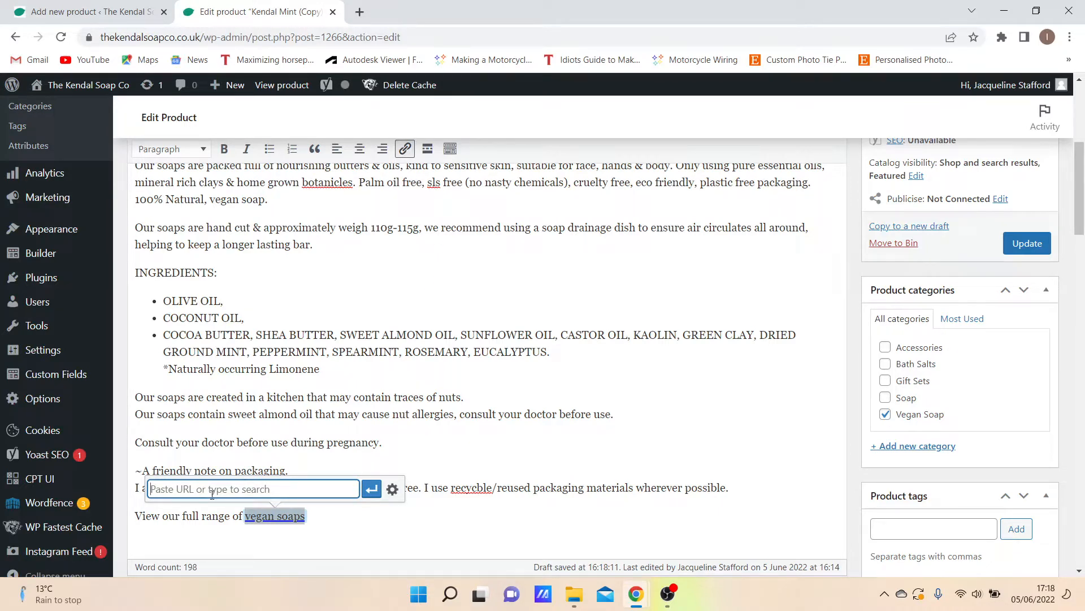
text(vegan)
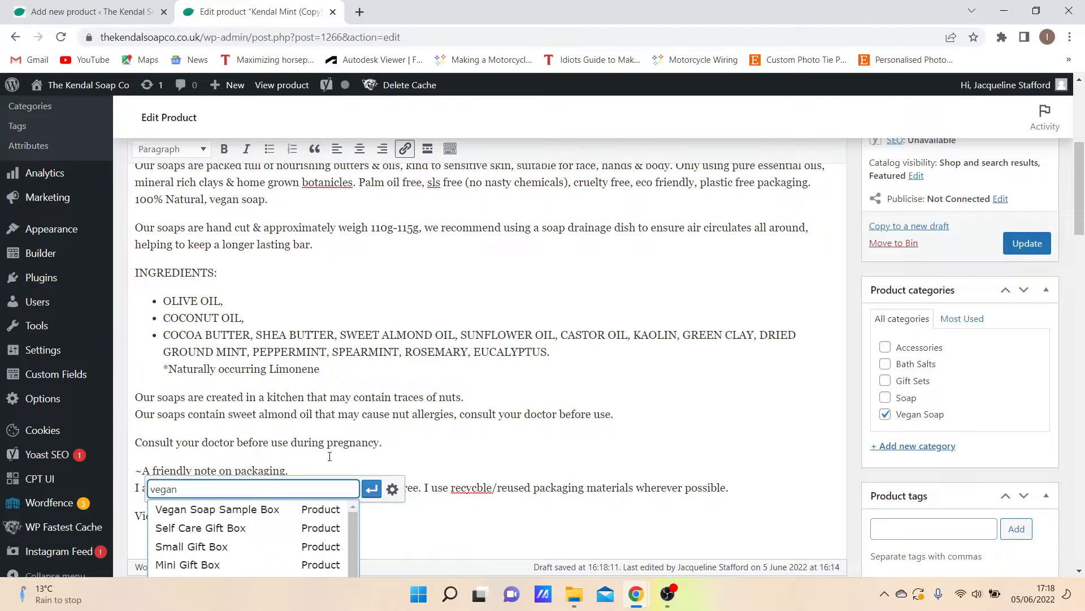
scroll(282, 528, down, 1)
scroll(398, 508, down, 1)
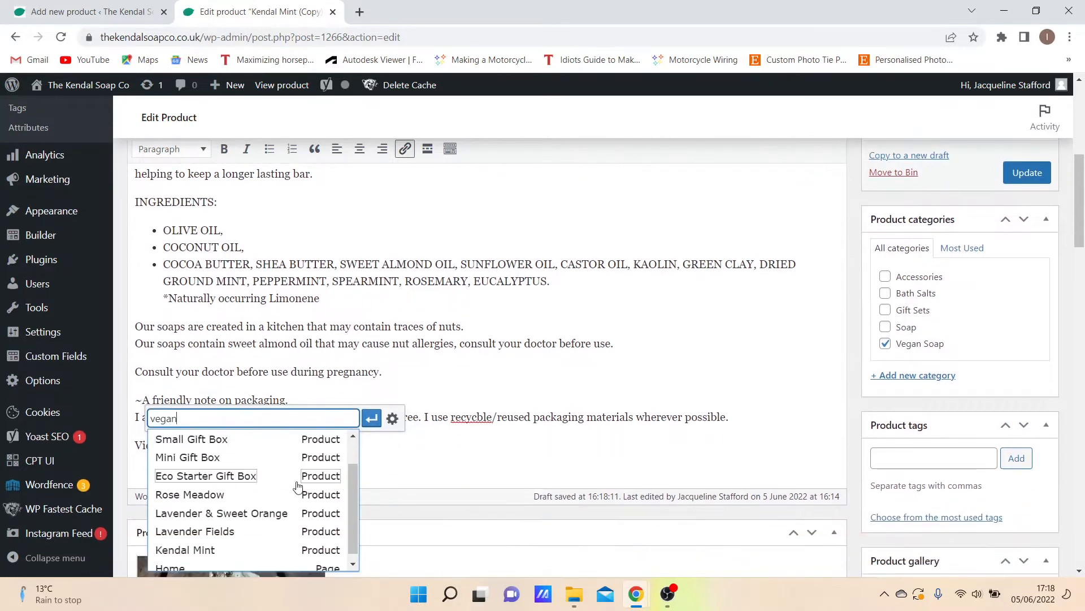
scroll(298, 486, down, 1)
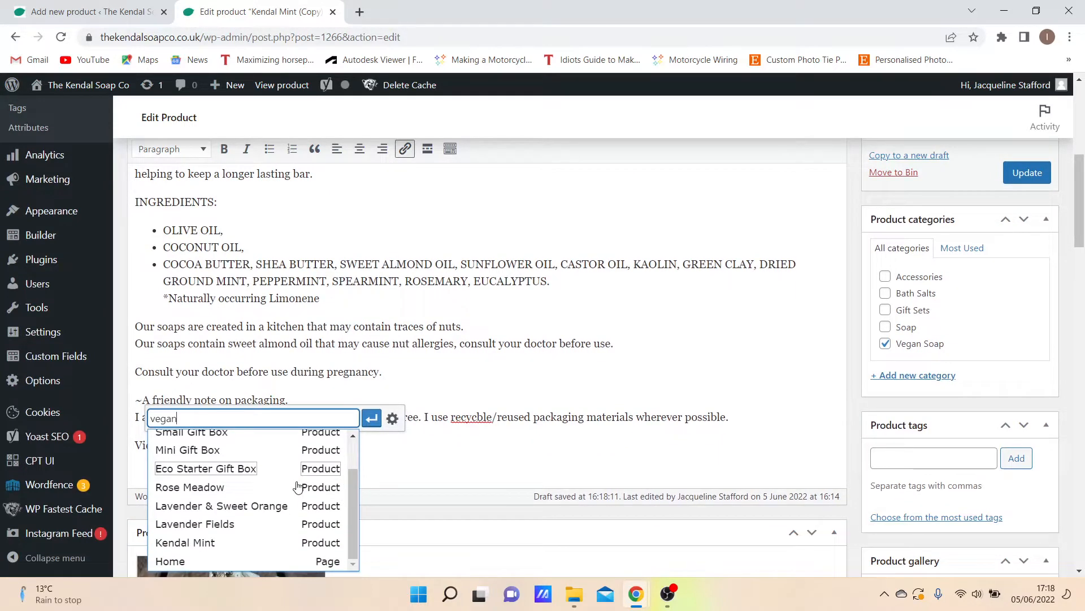
scroll(272, 502, up, 1)
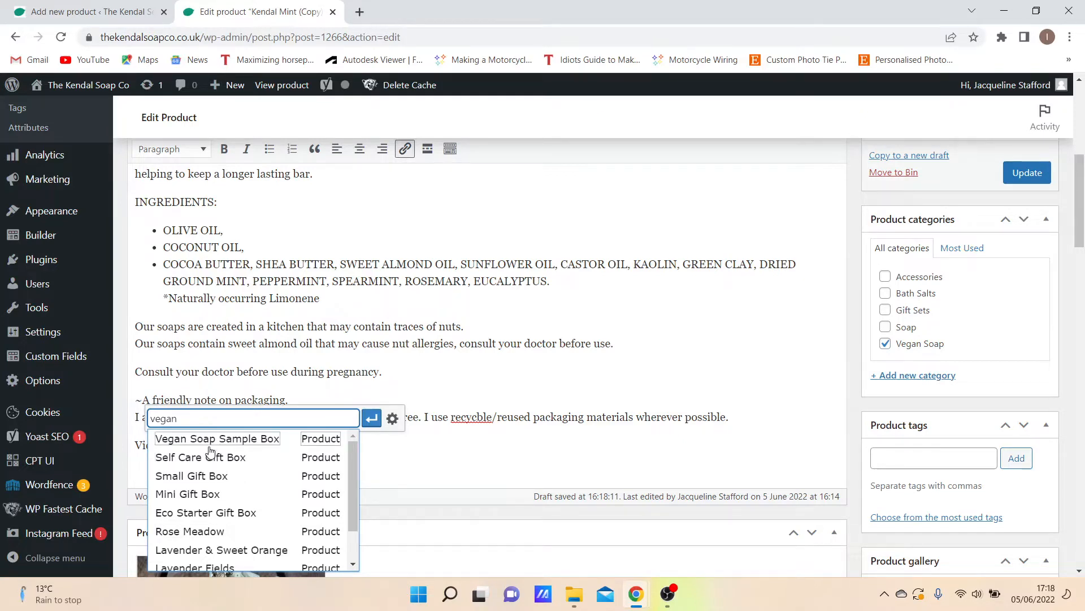
Open the live shop's Vegan Soap category page in a new tab and copy its web address
right_click(89, 90)
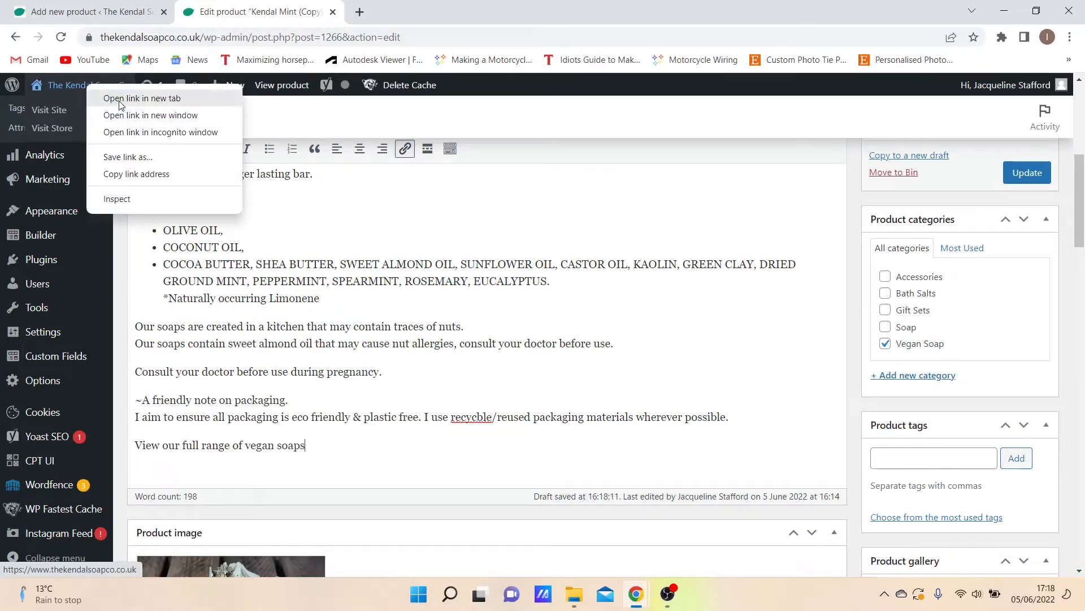
click(119, 100)
click(408, 8)
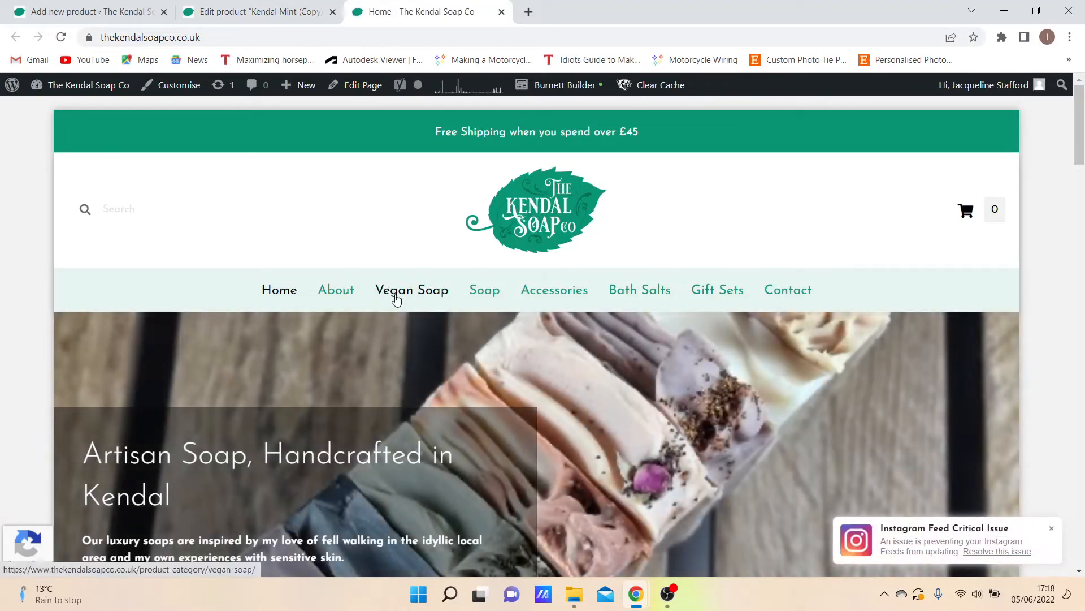
click(398, 300)
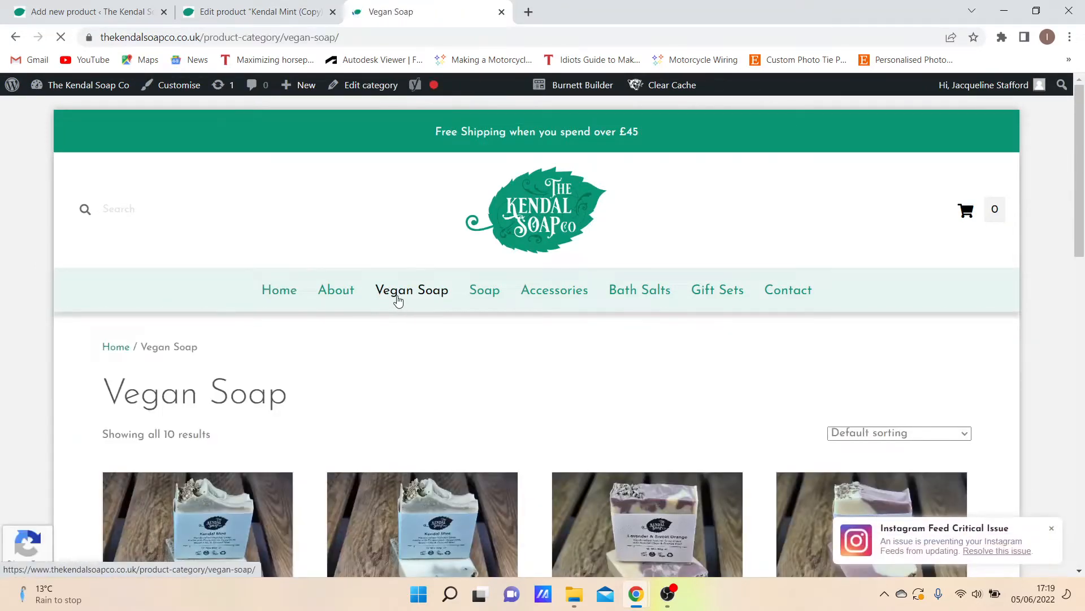
scroll(320, 318, down, 1)
scroll(320, 318, down, 4)
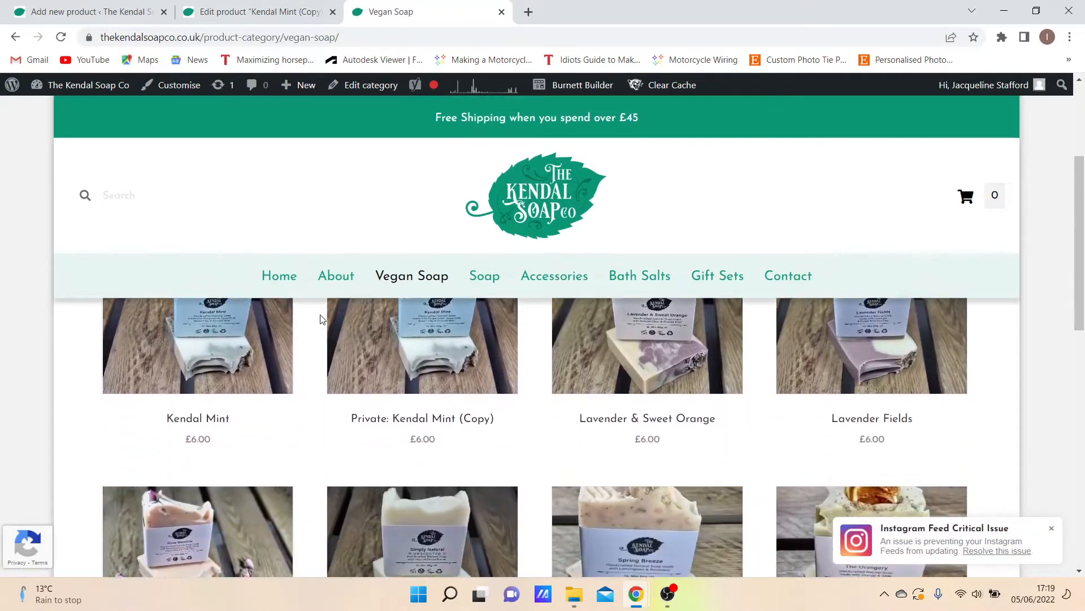
scroll(320, 319, up, 6)
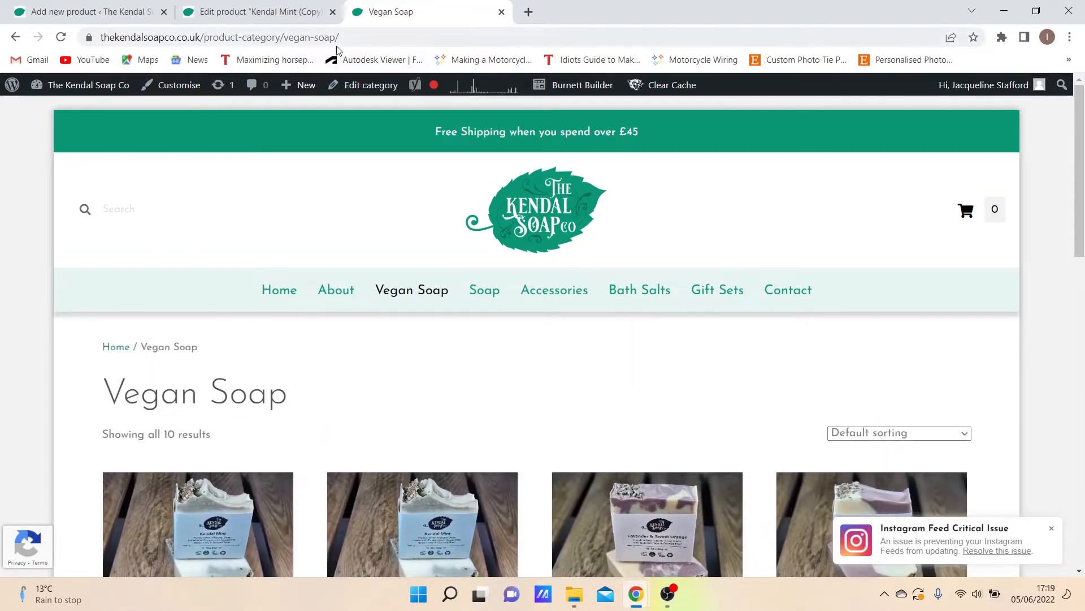
click(335, 38)
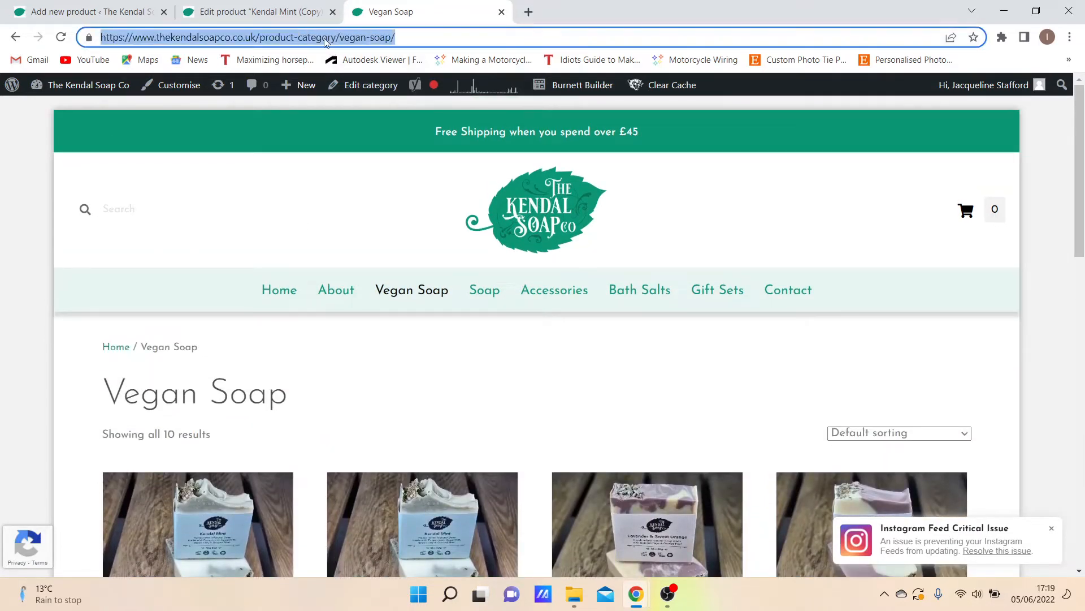
right_click(325, 38)
click(362, 120)
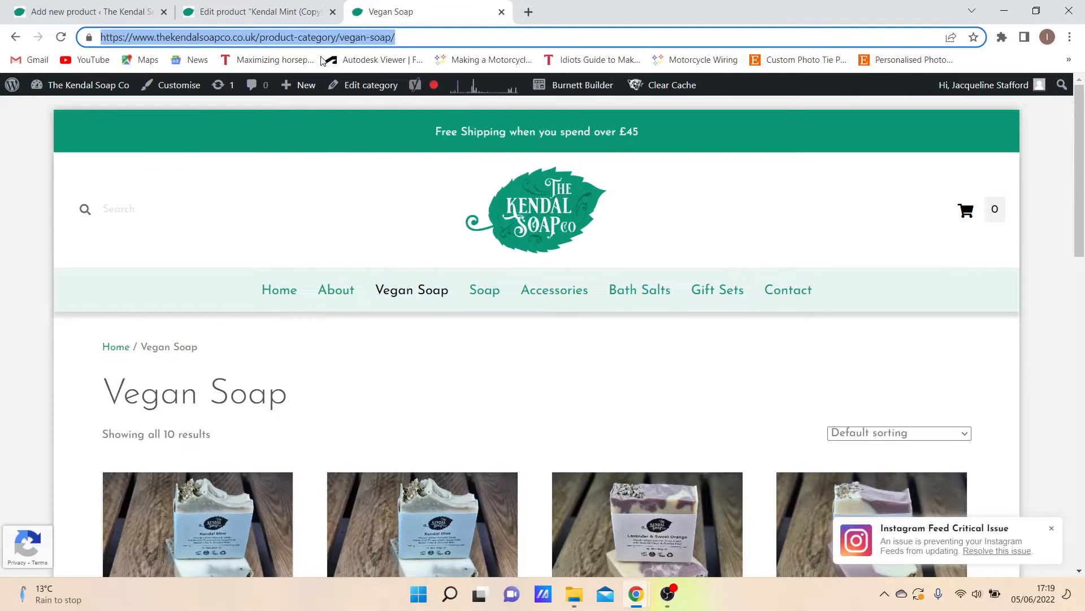
Back in the product editor, link the words "vegan soaps" in the last description line to the copied Vegan Soap category address
click(290, 12)
drag(244, 446, 307, 451)
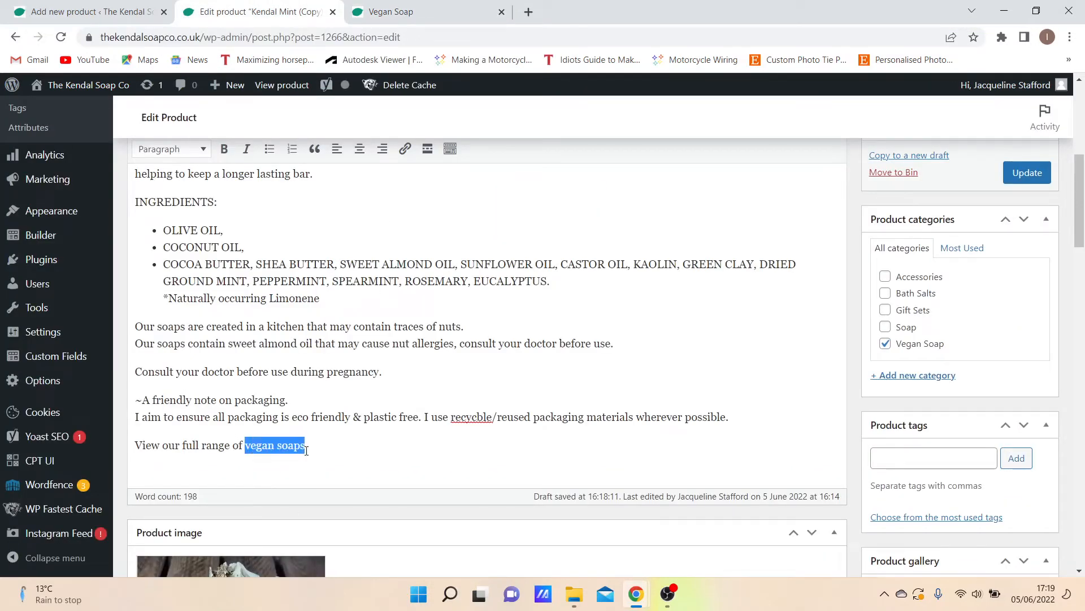
click(405, 149)
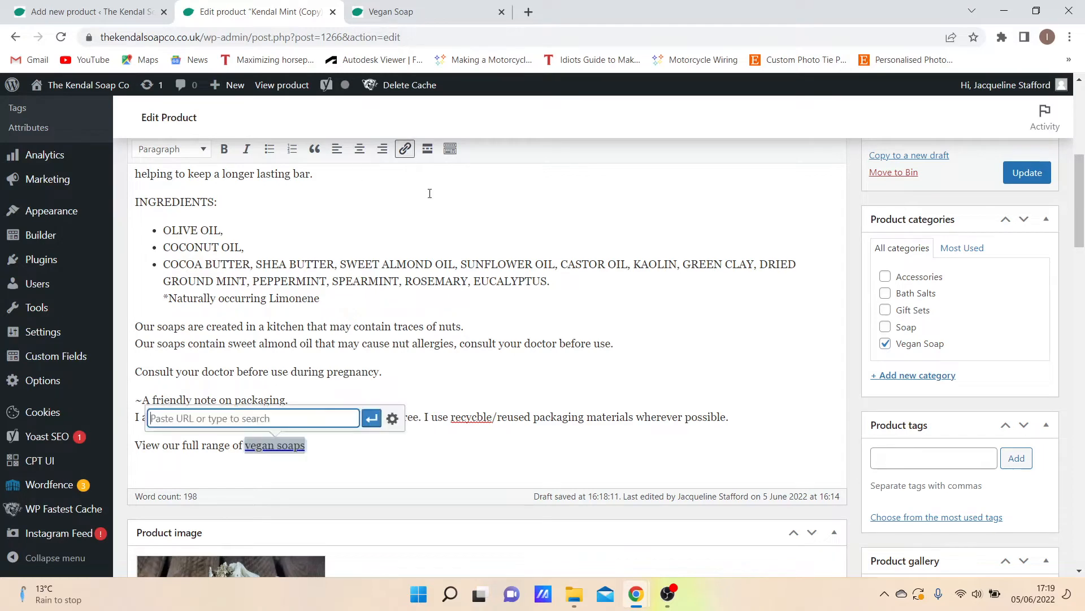
right_click(249, 420)
click(266, 309)
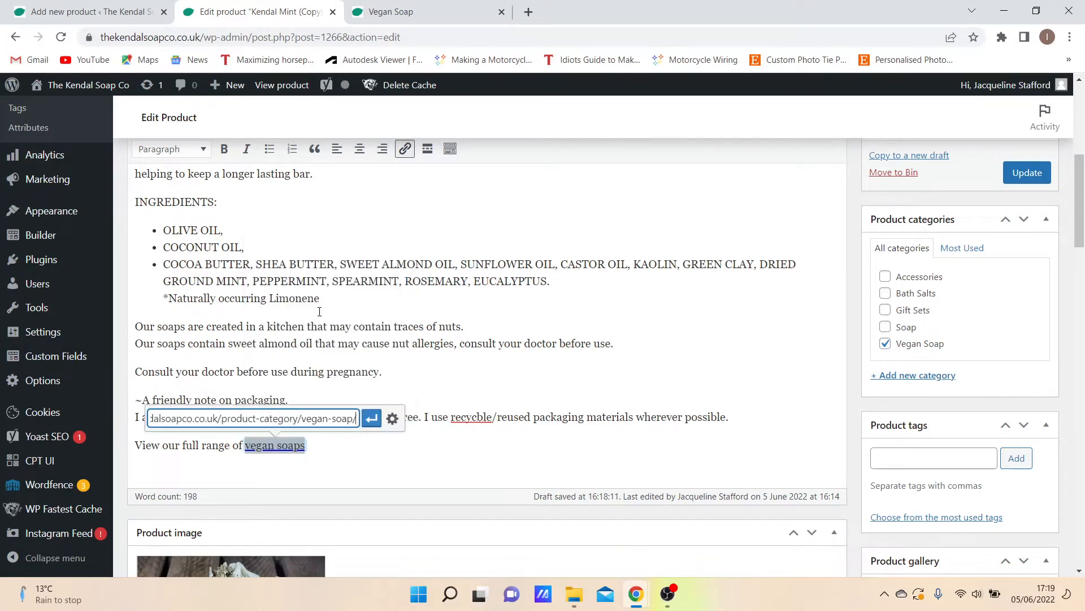
click(371, 420)
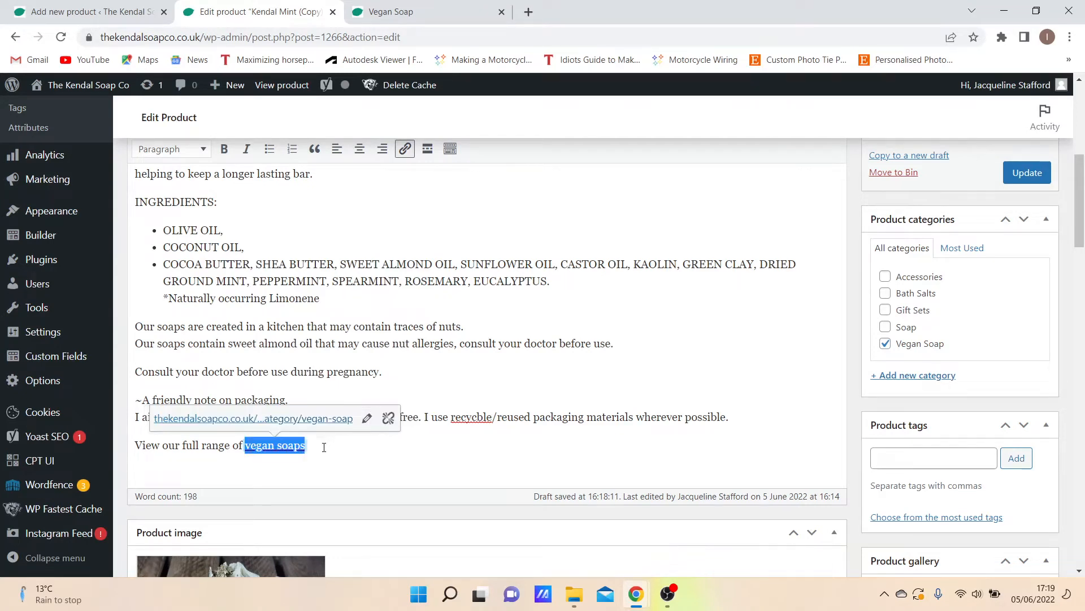
click(293, 446)
click(450, 401)
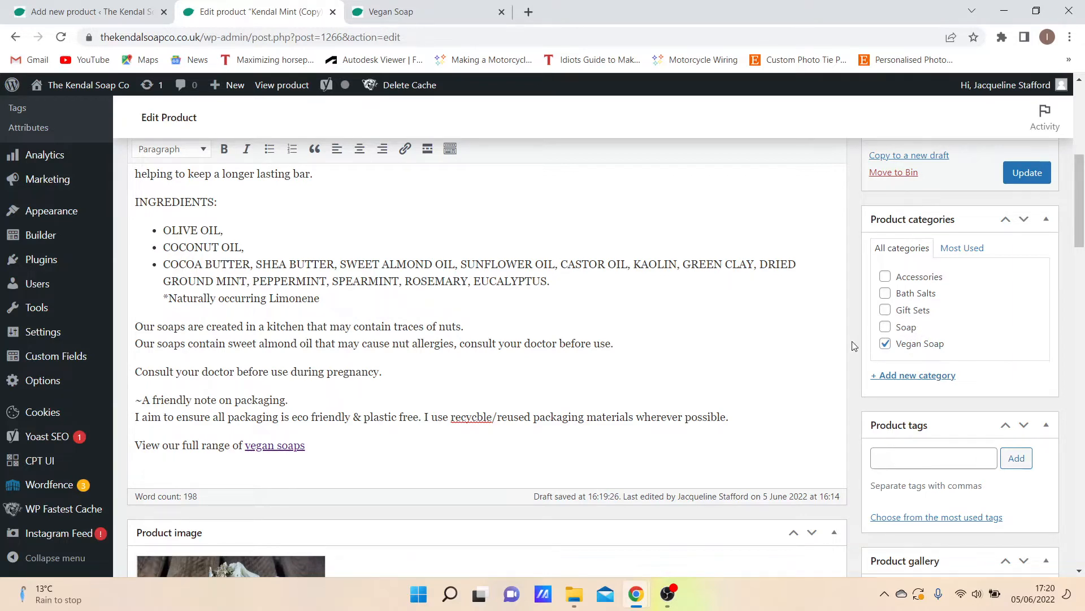
Remove the featured product setting in the catalog visibility options, keeping the product in shop and search results
scroll(853, 341, down, 3)
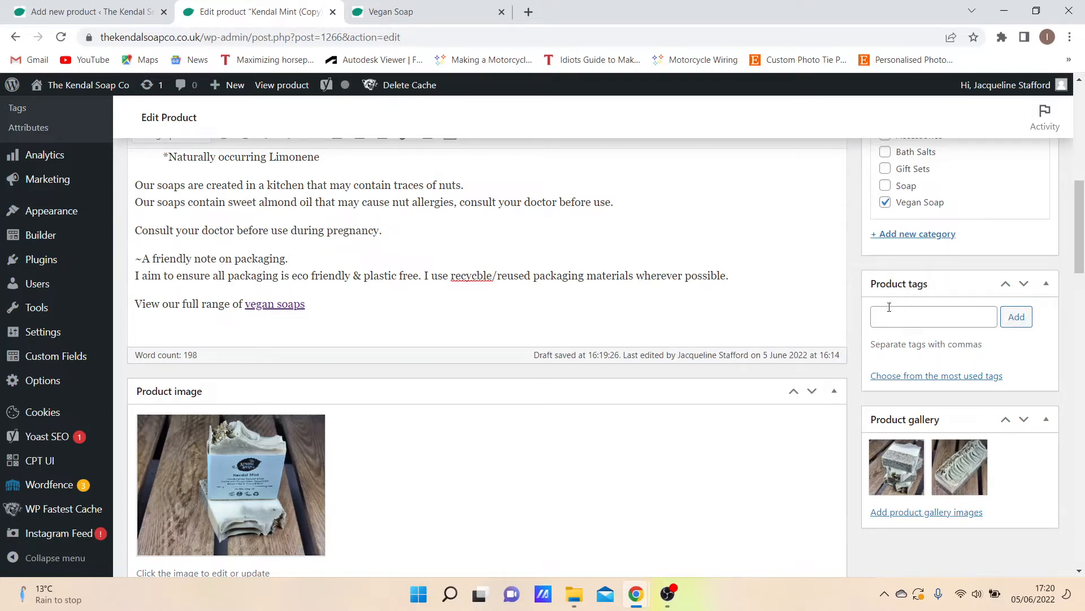
scroll(885, 312, down, 1)
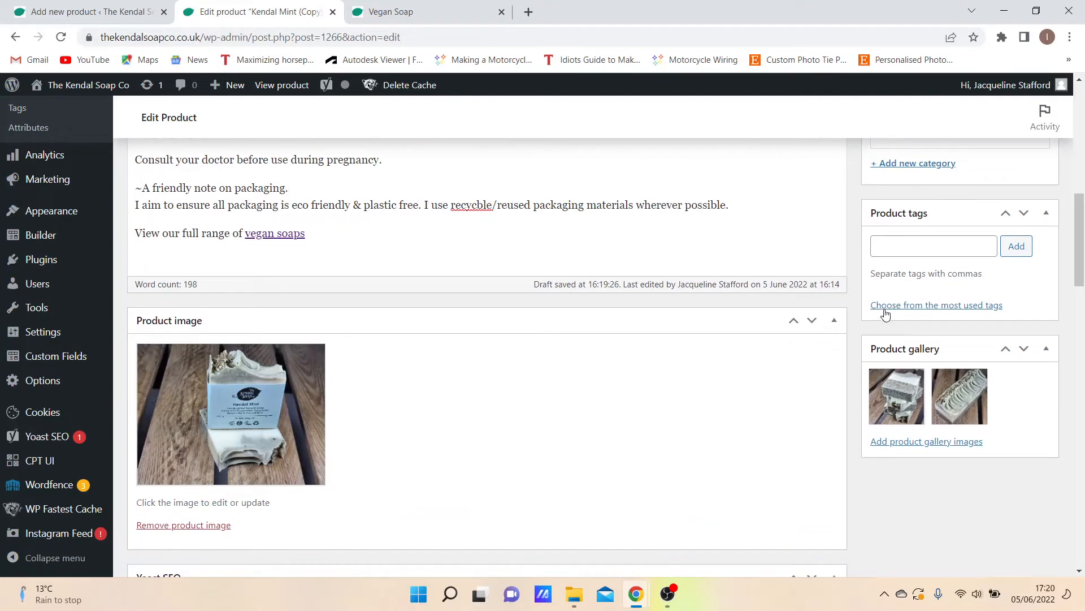
scroll(885, 314, up, 5)
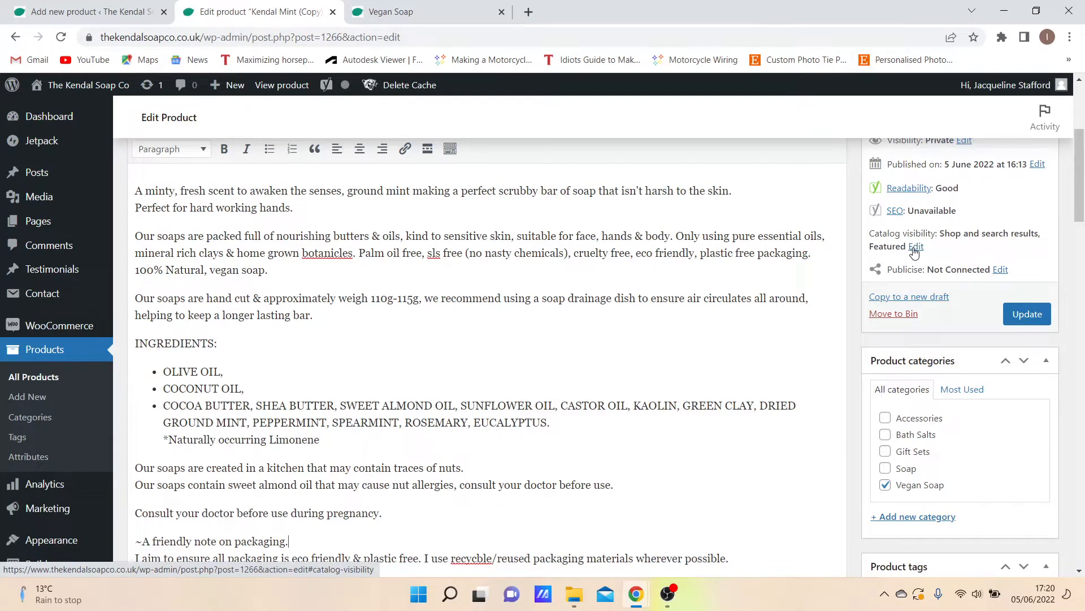
click(915, 247)
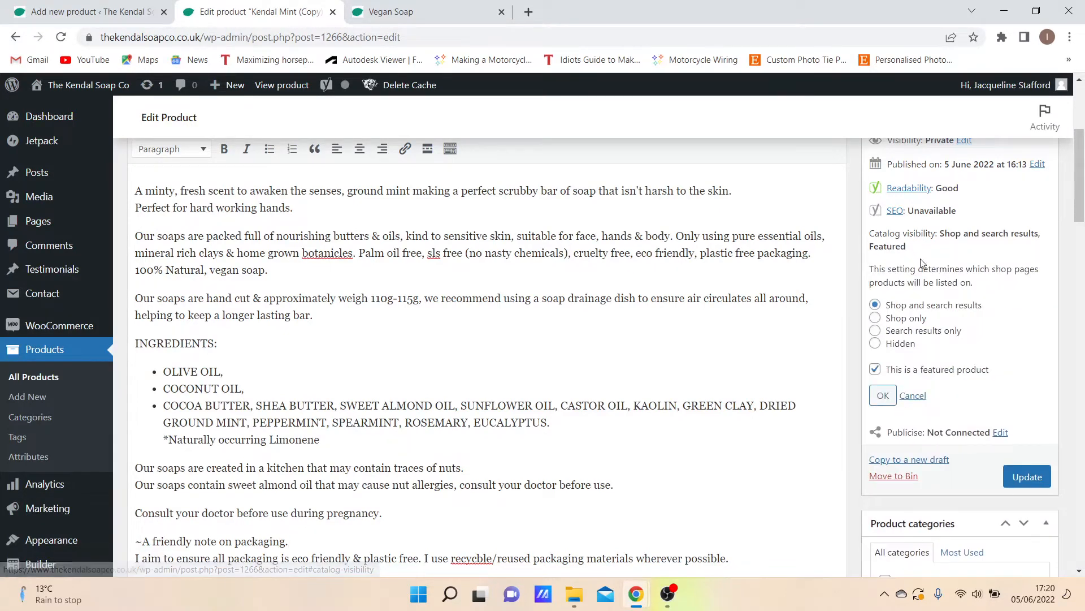
click(927, 375)
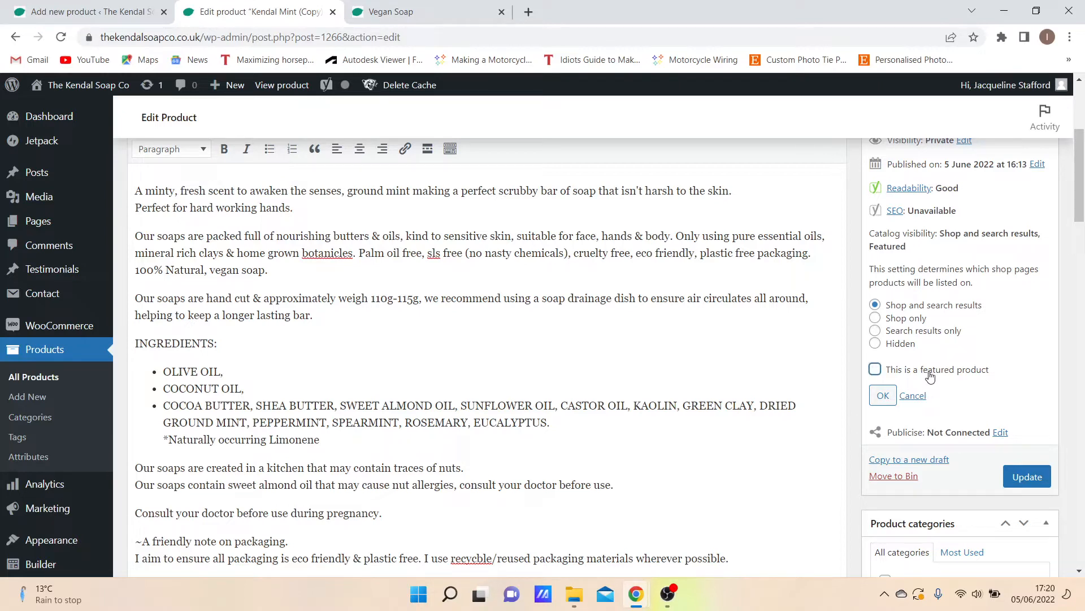
click(883, 397)
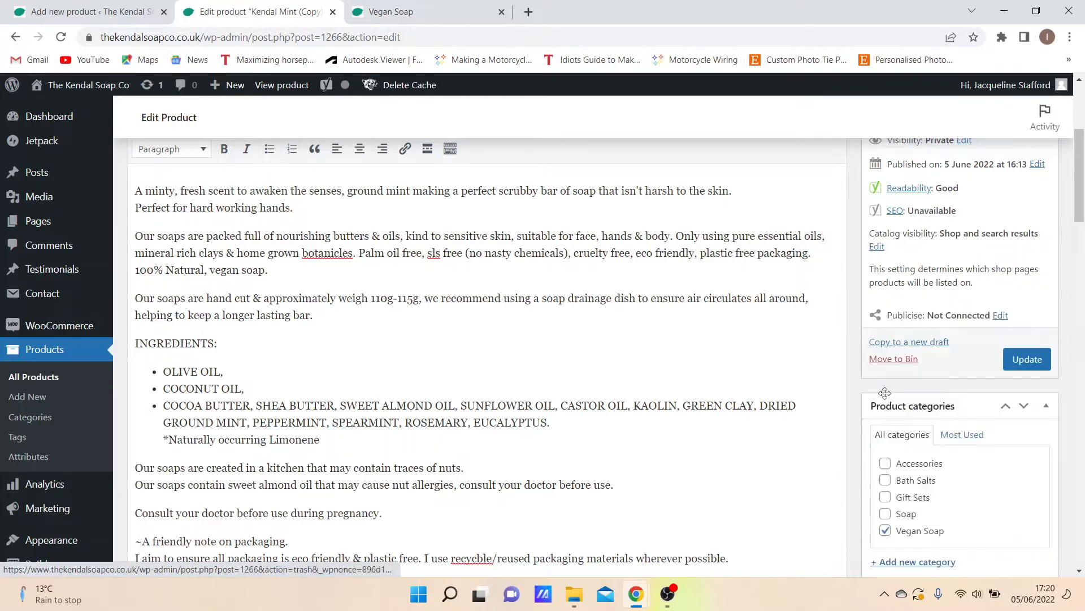
Examine the product image and gallery settings, and view the images on the live Kendal Mint product page
scroll(811, 378, down, 2)
scroll(811, 378, down, 5)
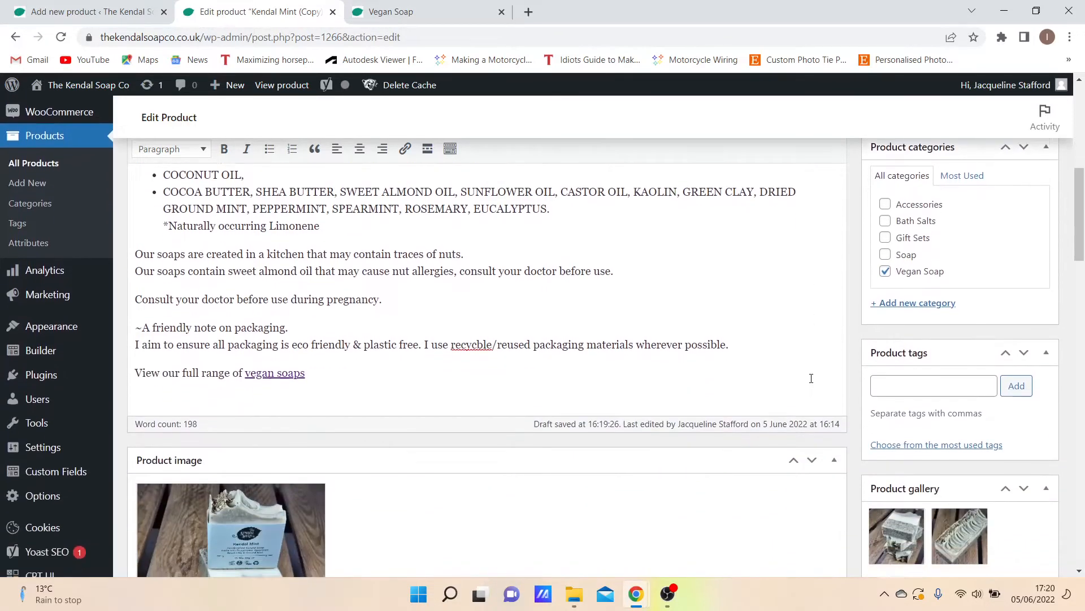
scroll(813, 382, down, 1)
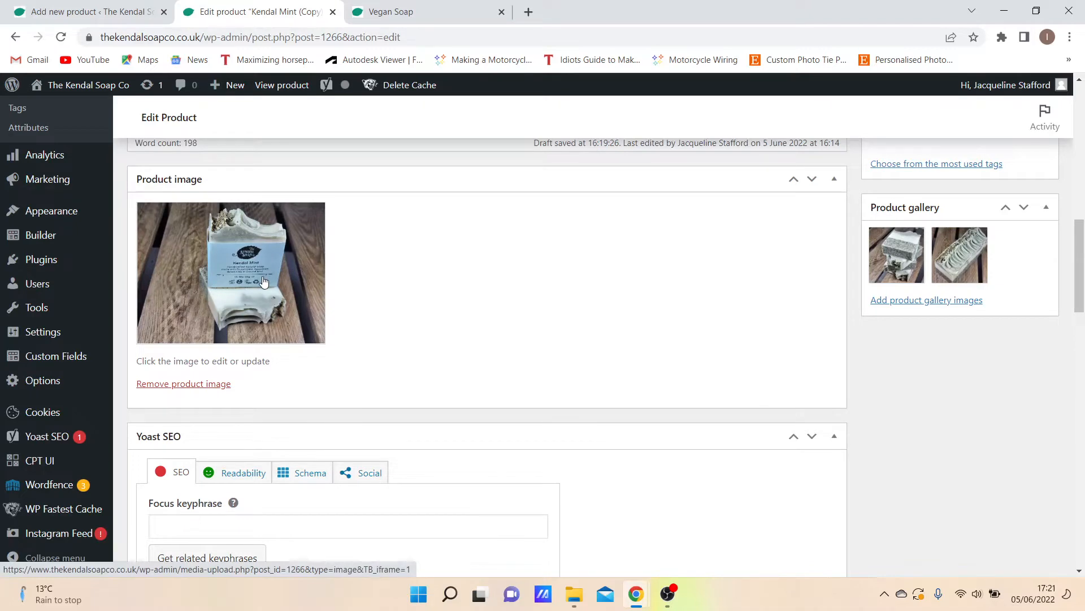
click(428, 17)
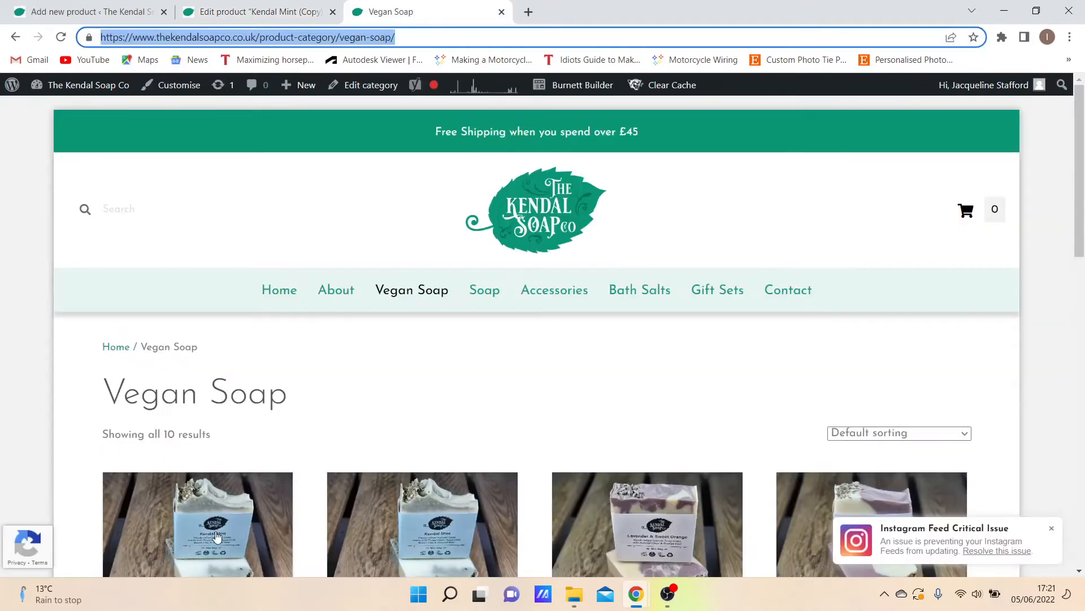
click(276, 518)
scroll(294, 495, down, 3)
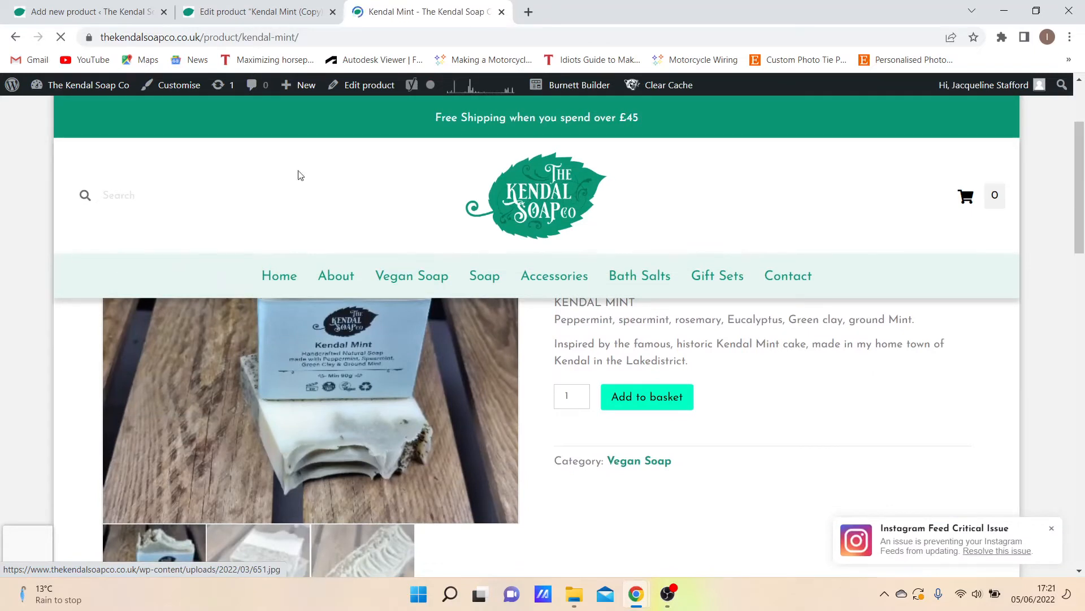
Back in the product editor, remove the current product image and open the media library to choose a replacement
click(298, 17)
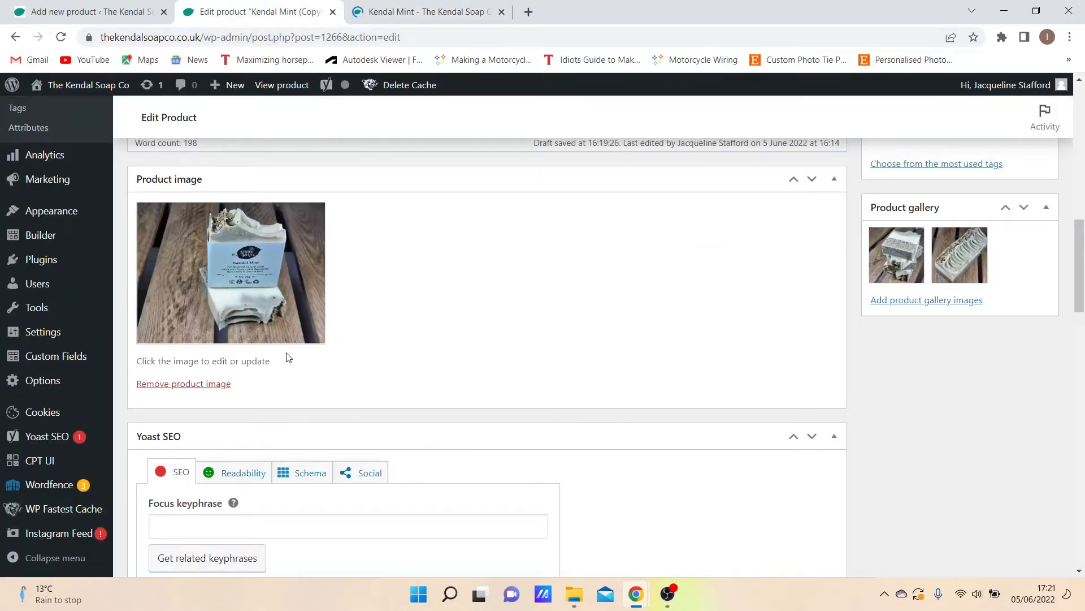
click(199, 386)
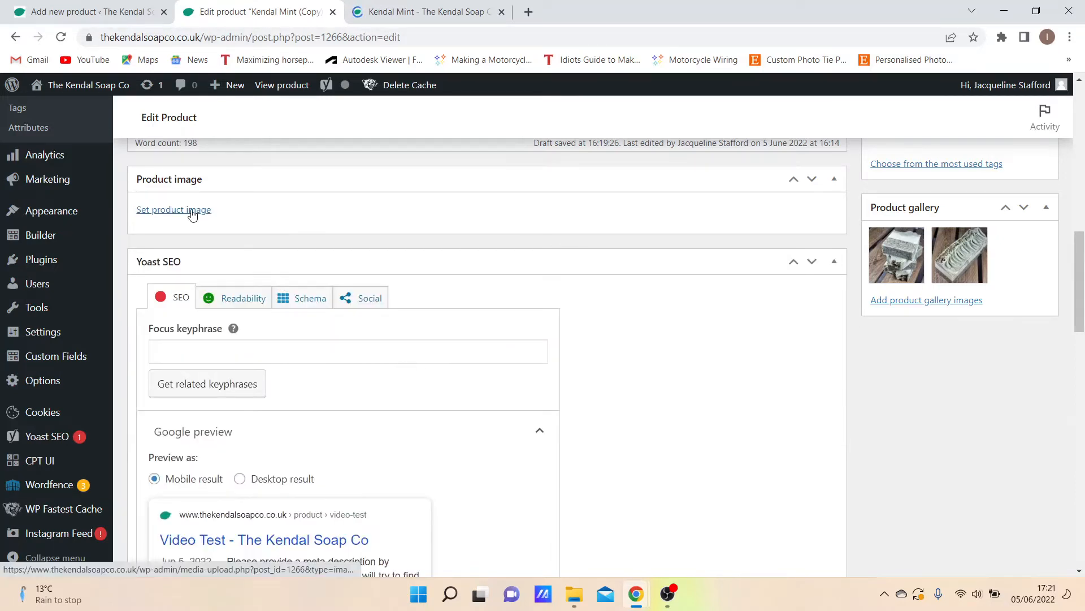
click(192, 212)
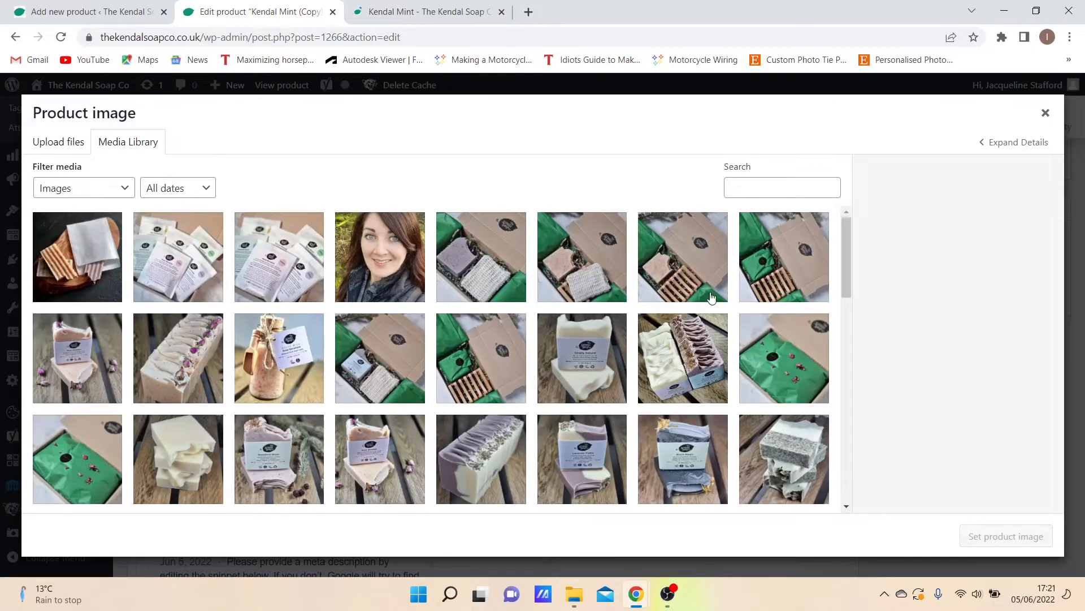
Browse the media library's soap photos and select The Ponderosa image, 677.jpg
scroll(622, 334, down, 2)
scroll(623, 335, down, 4)
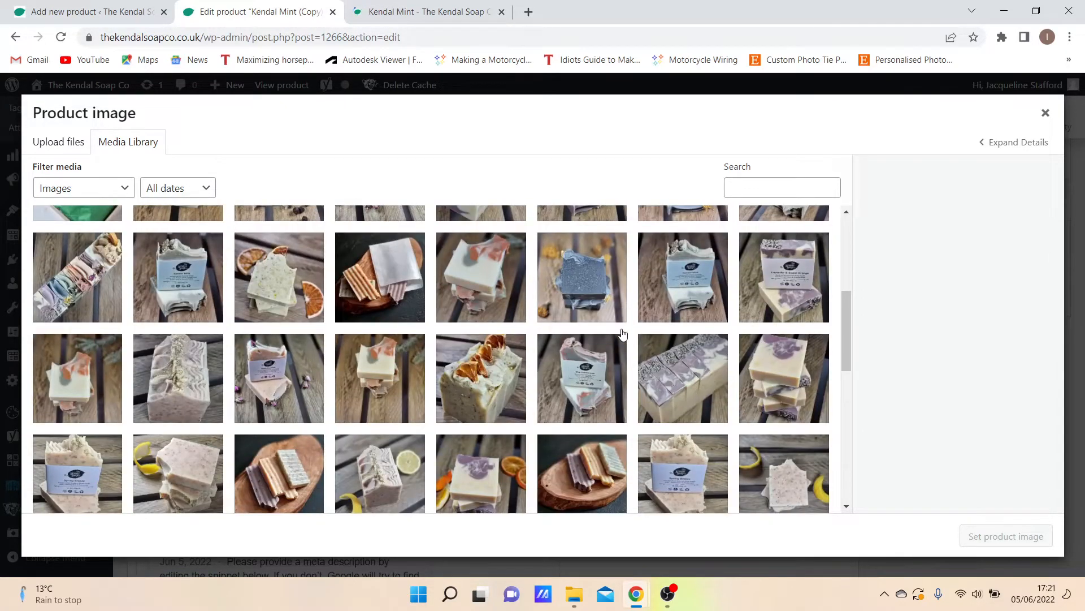
click(756, 189)
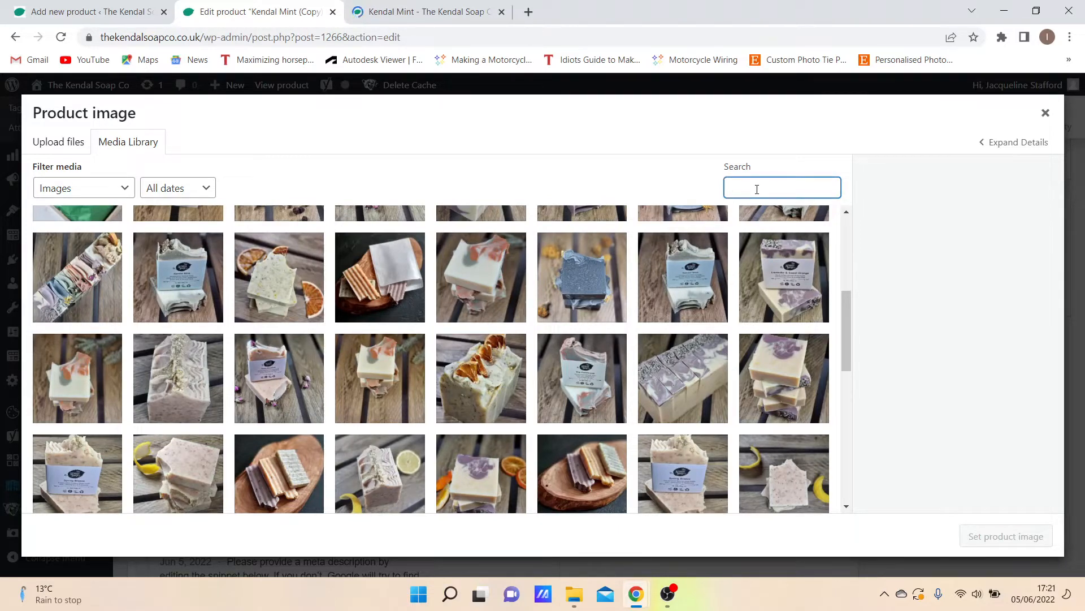
scroll(719, 348, down, 8)
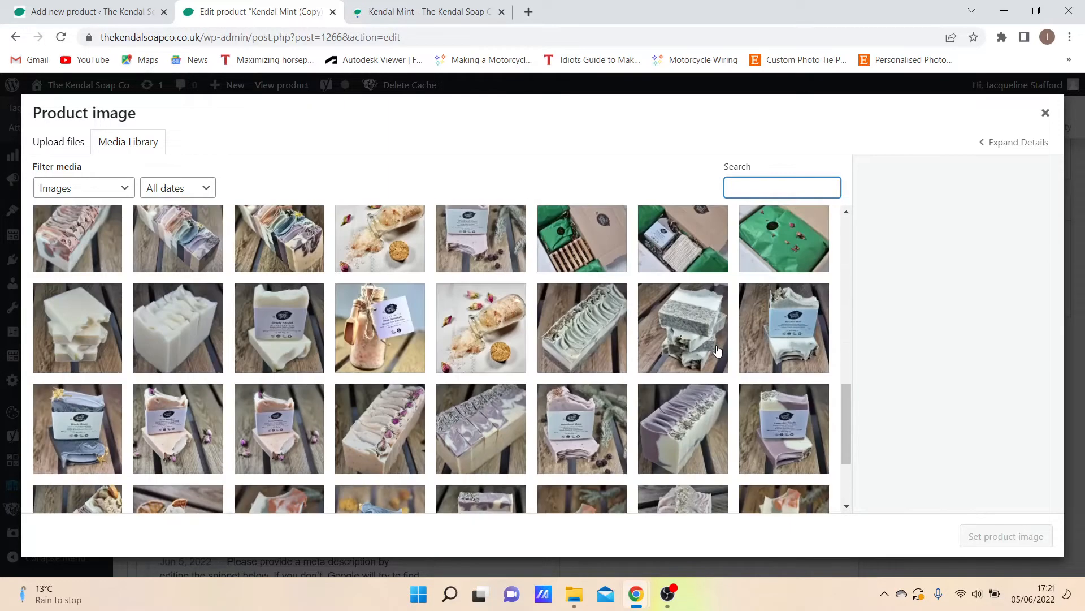
click(570, 403)
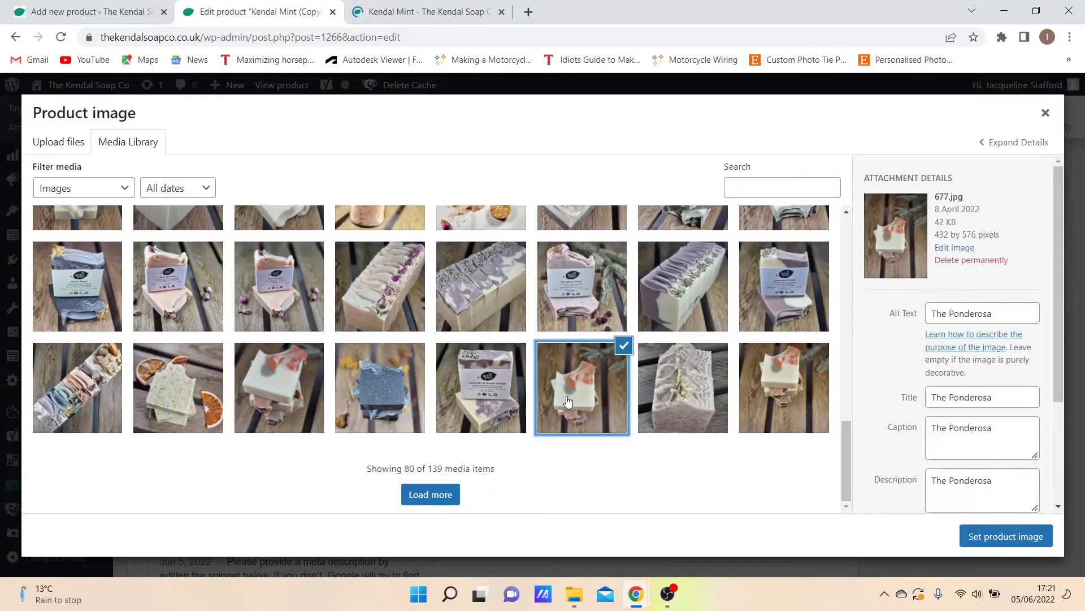
click(785, 402)
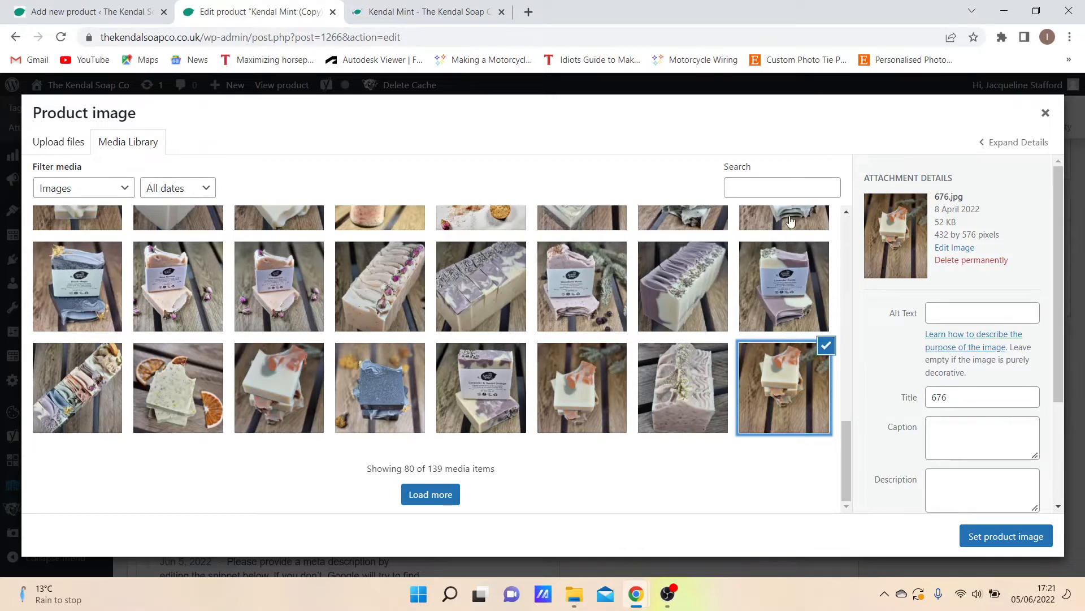
click(573, 379)
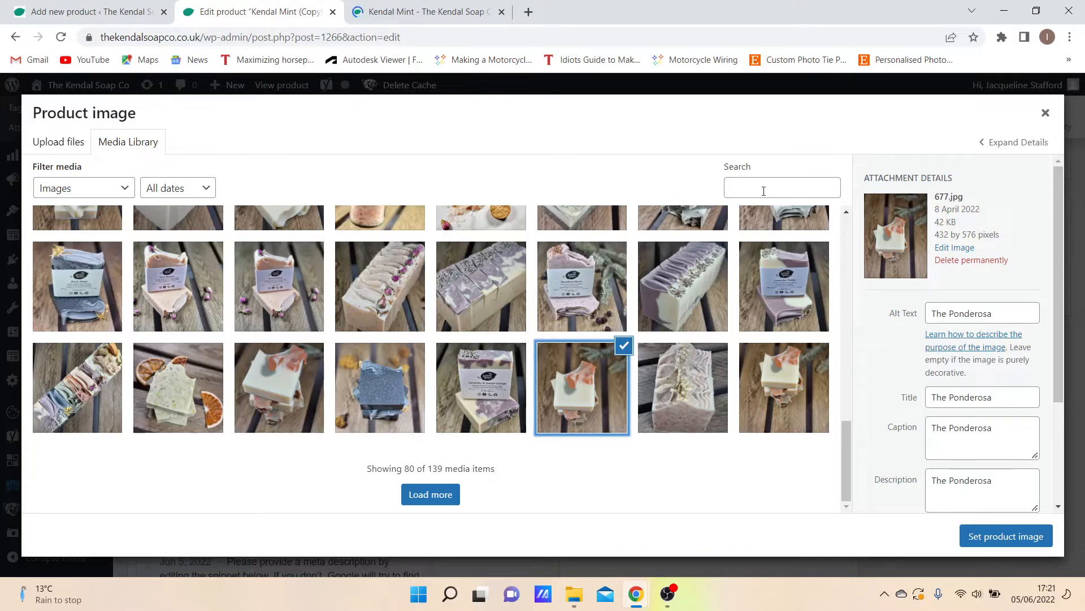
Search the media library for "ponder" and set the selected image 677.jpg as the product image
click(765, 191)
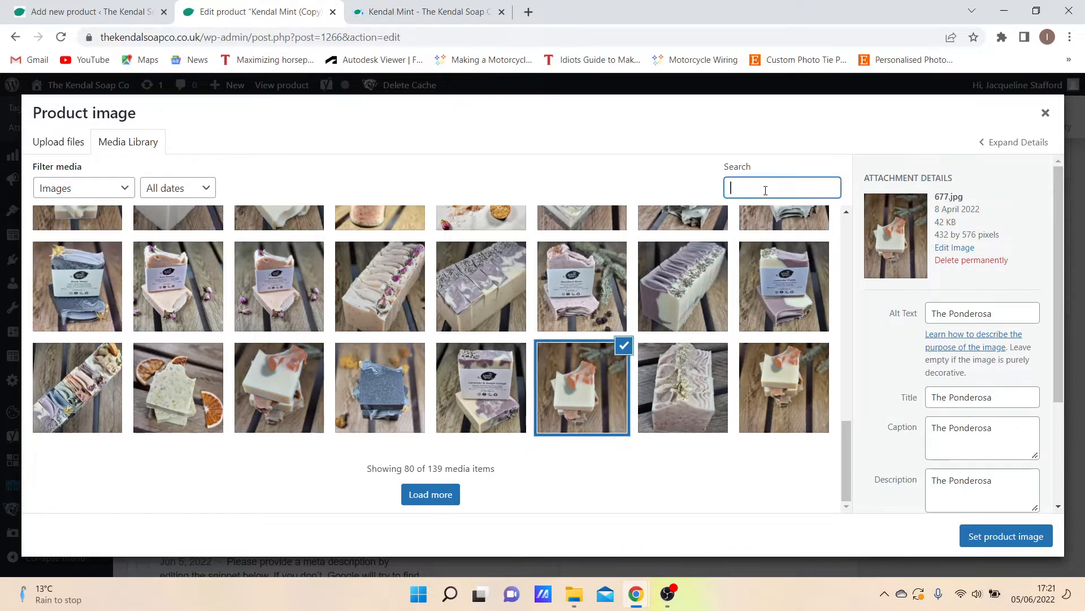
text(ponder)
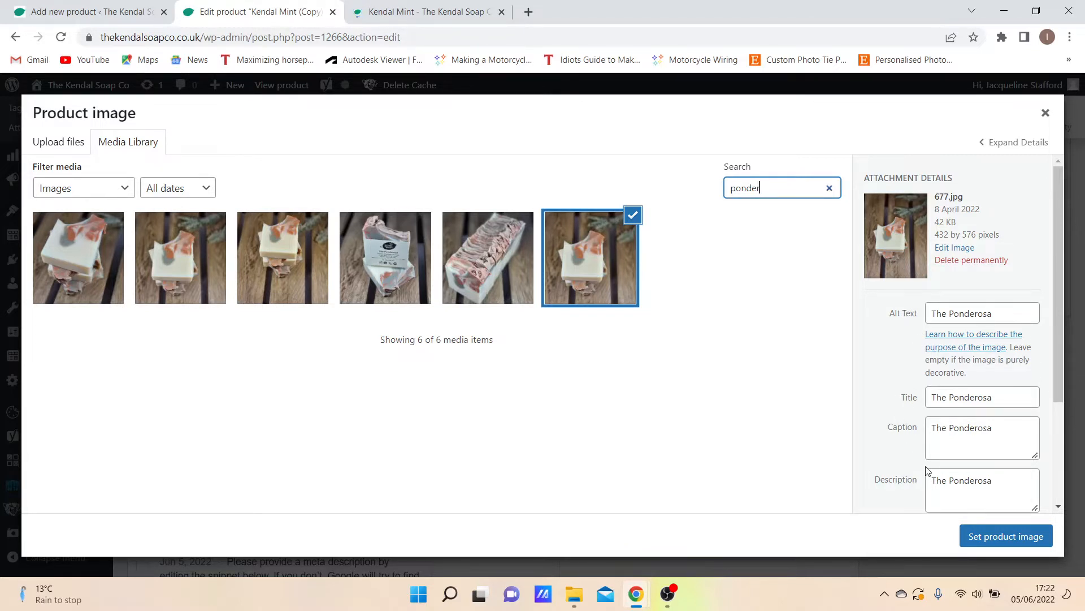
click(972, 537)
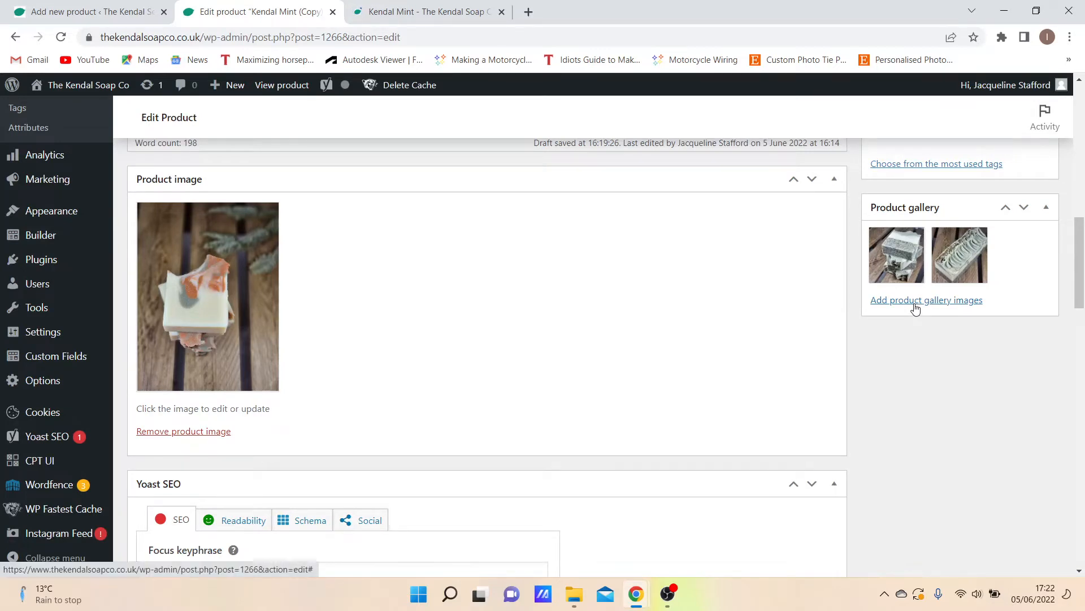
Check the gallery thumbnails on the live Kendal Mint page, and review the editor's Yoast SEO and product data sections
click(394, 14)
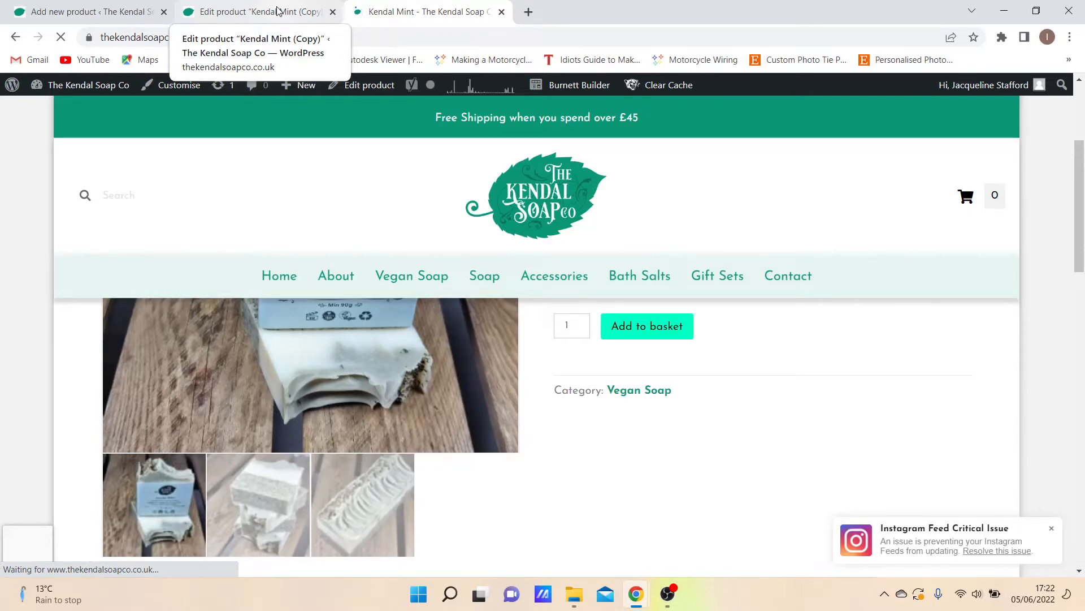
click(277, 13)
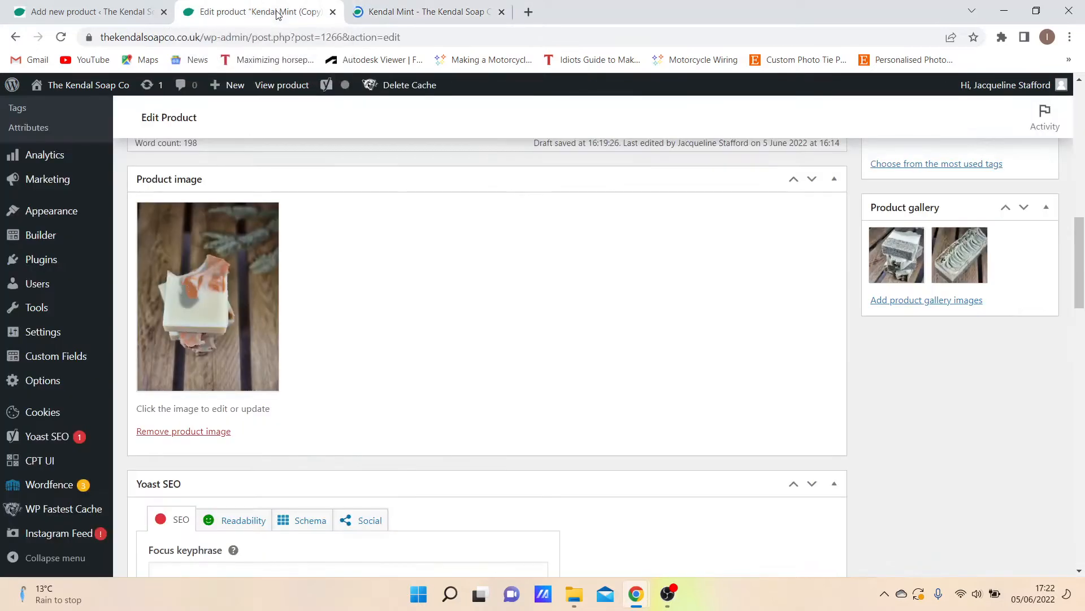
scroll(706, 306, down, 1)
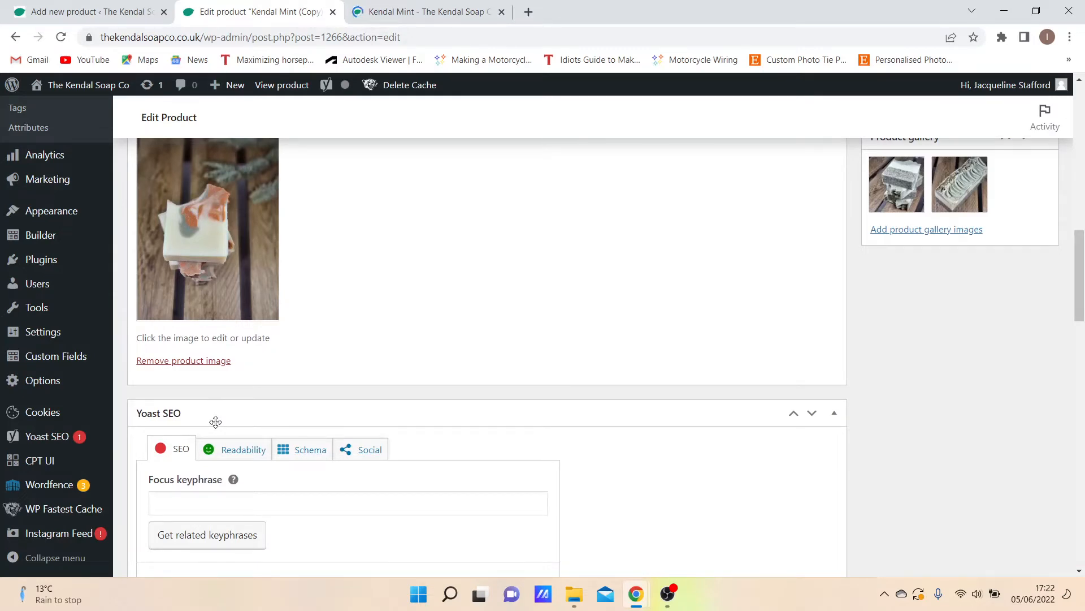
scroll(216, 422, down, 2)
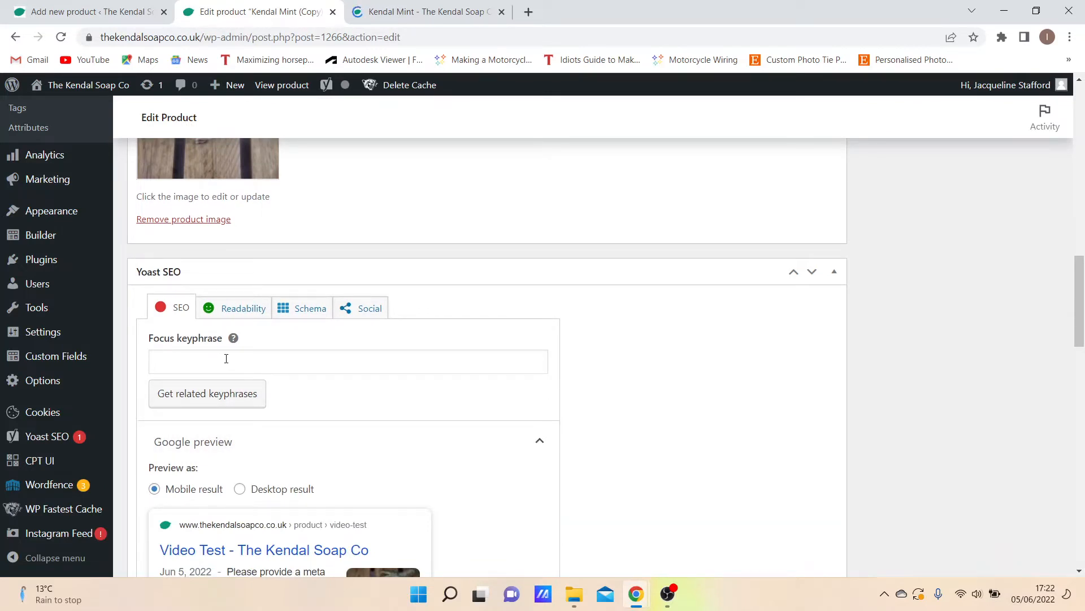
scroll(226, 358, down, 2)
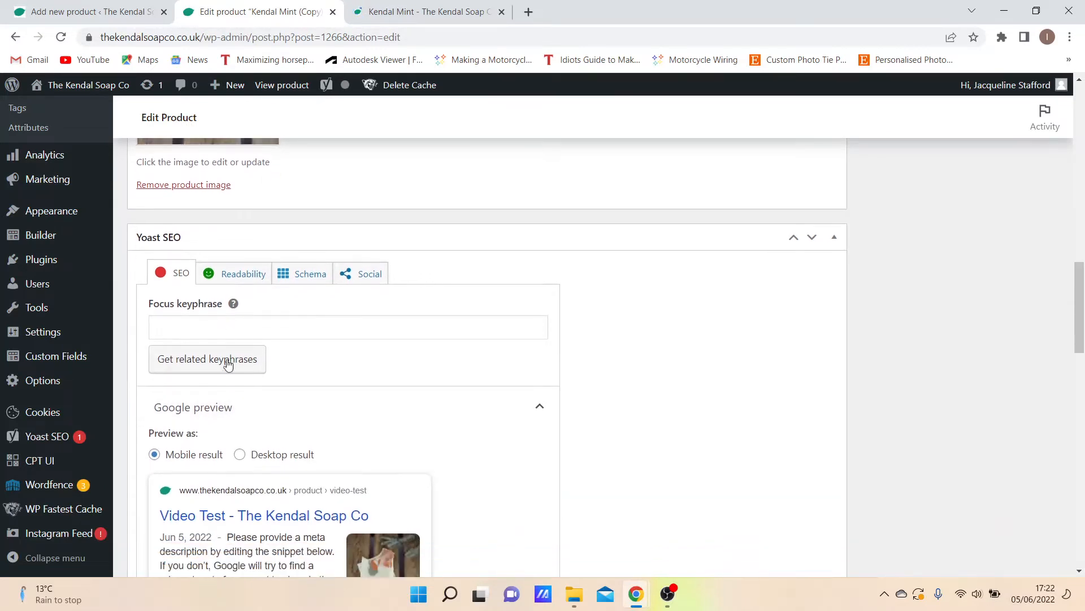
scroll(229, 364, down, 6)
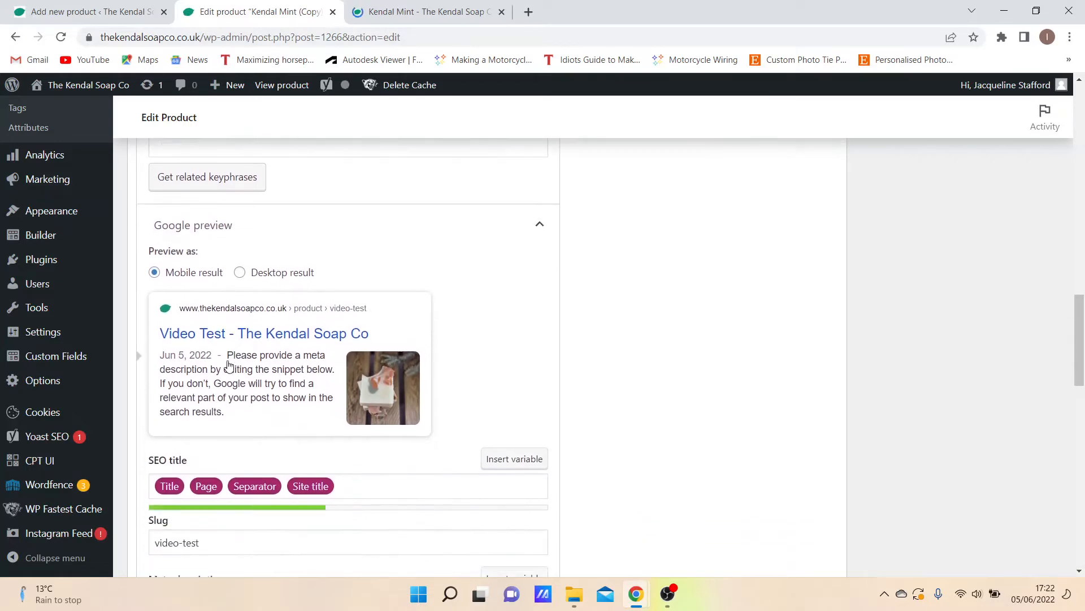
scroll(229, 365, down, 5)
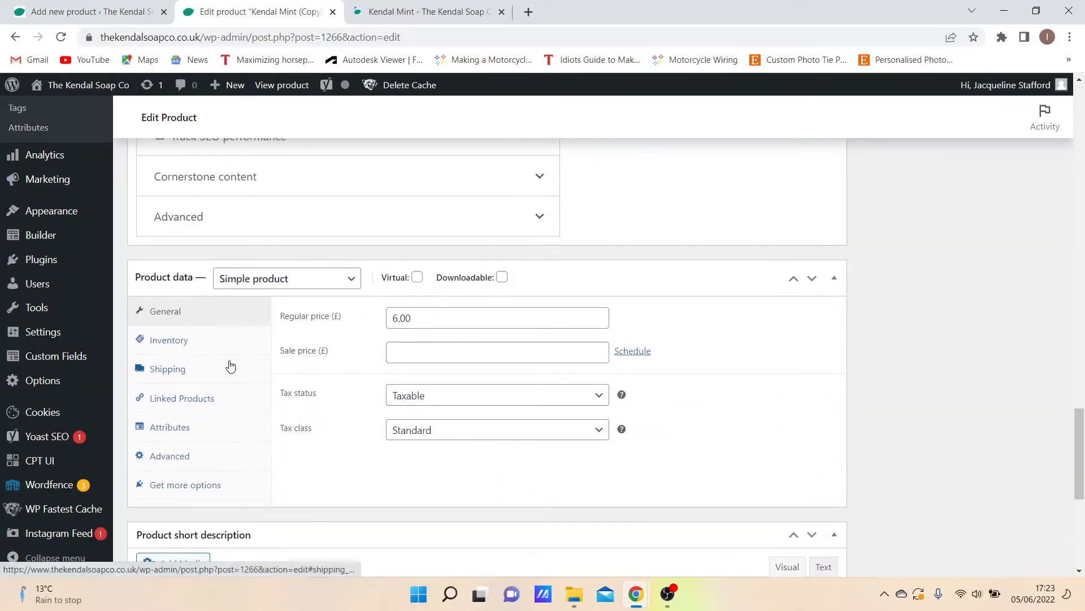
scroll(252, 316, up, 1)
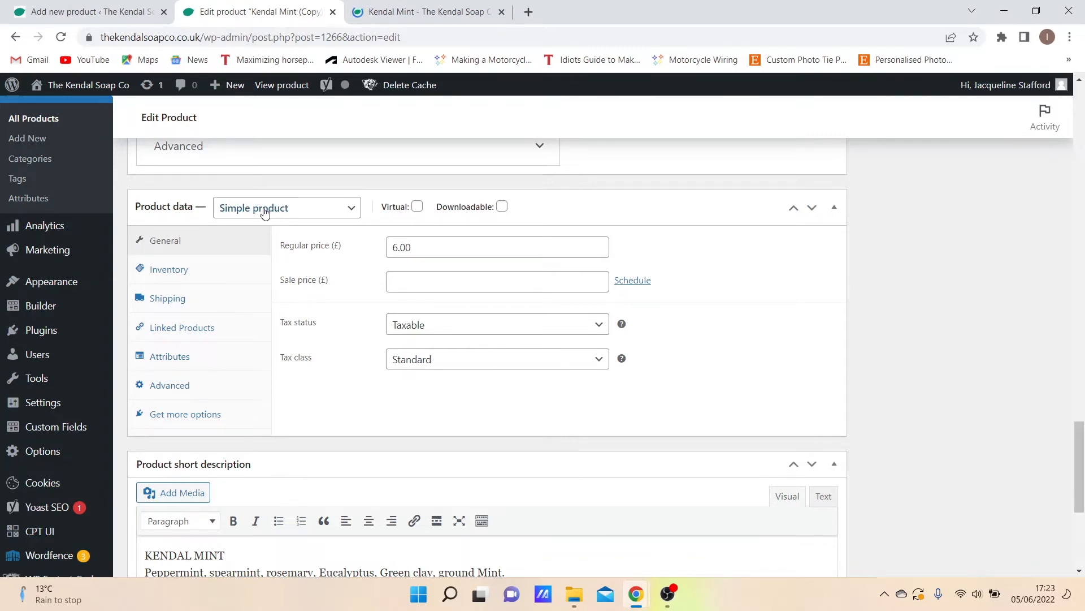
On the live shop, open the Calming Lavender bath salts product and view its size options
click(442, 22)
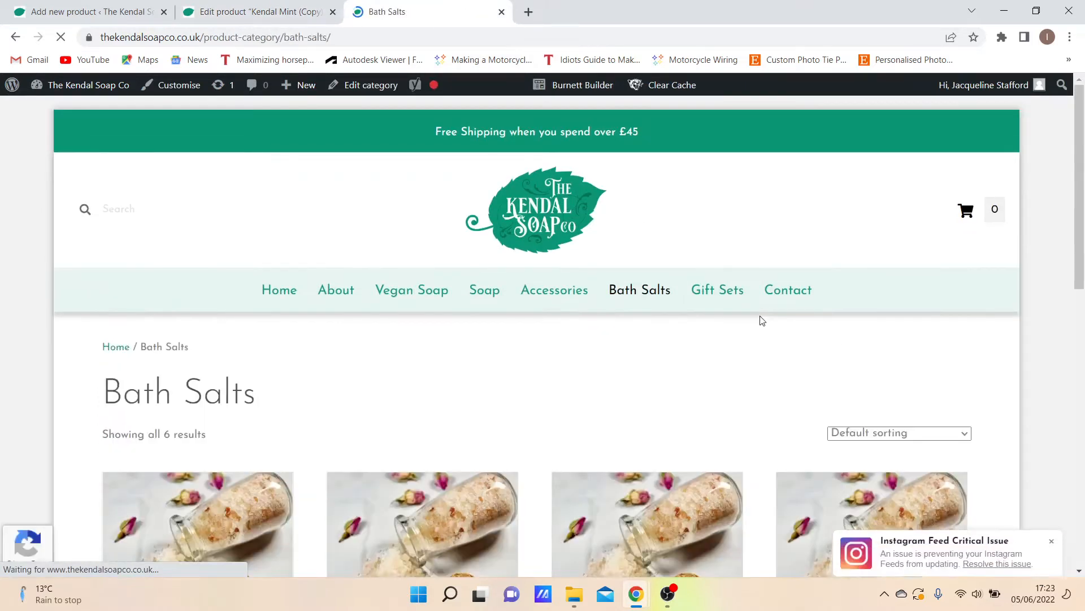
click(131, 512)
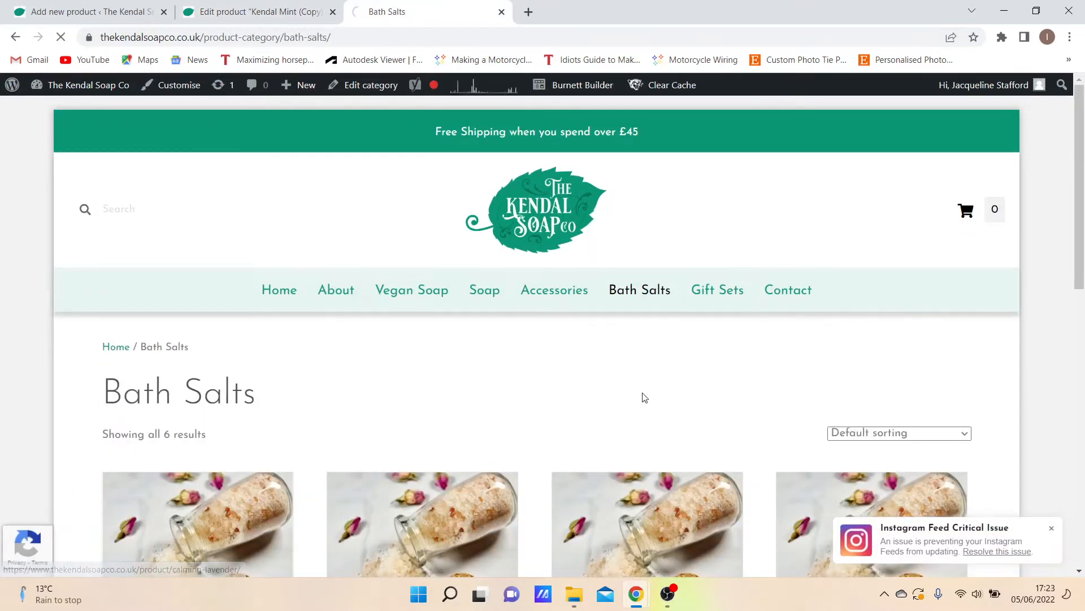
scroll(647, 394, down, 2)
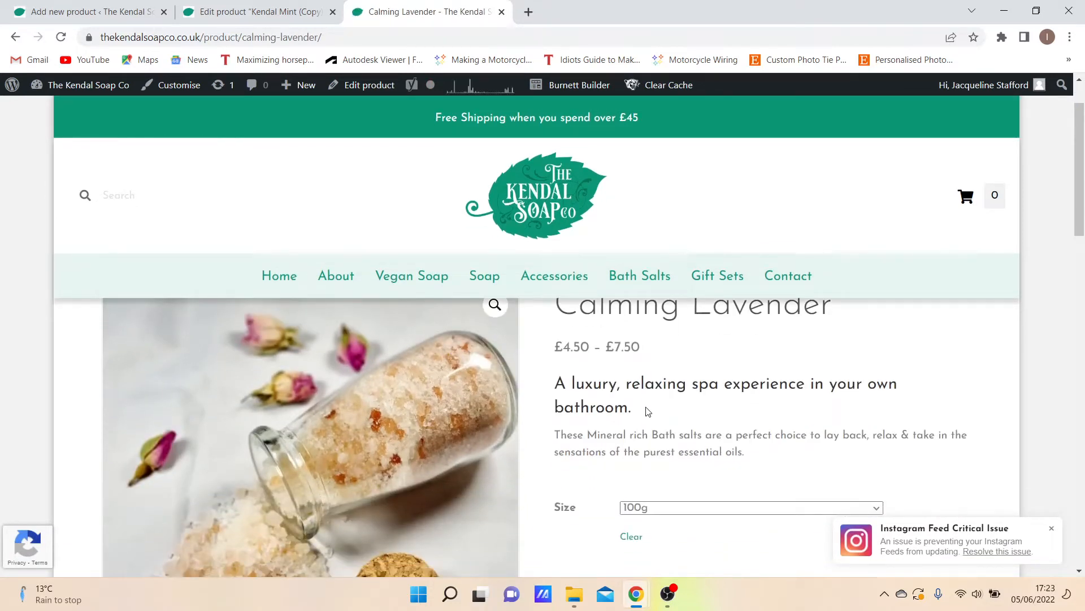
click(680, 509)
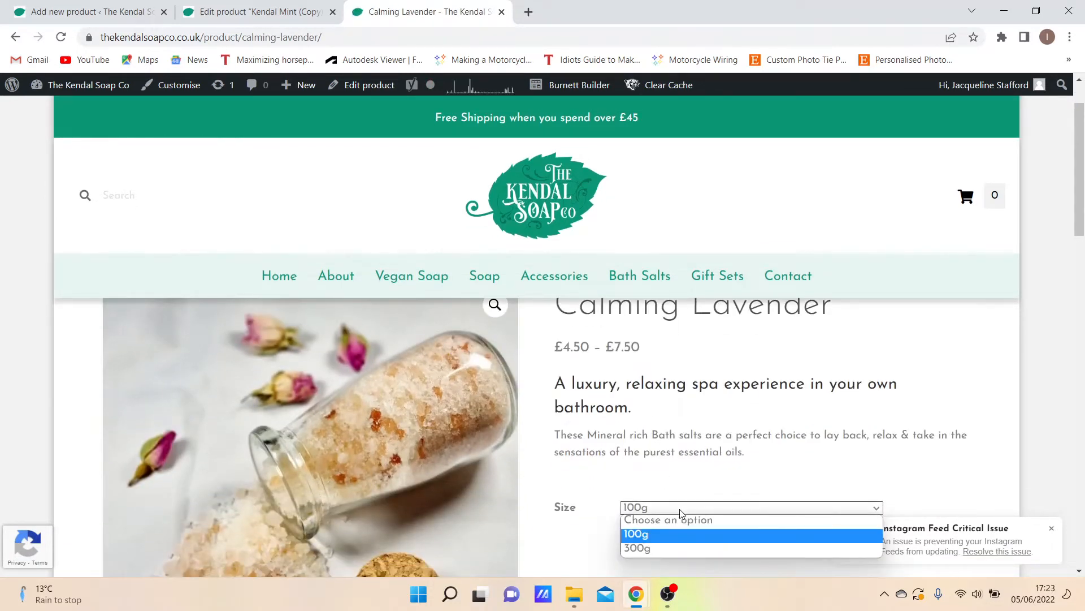
key(Return)
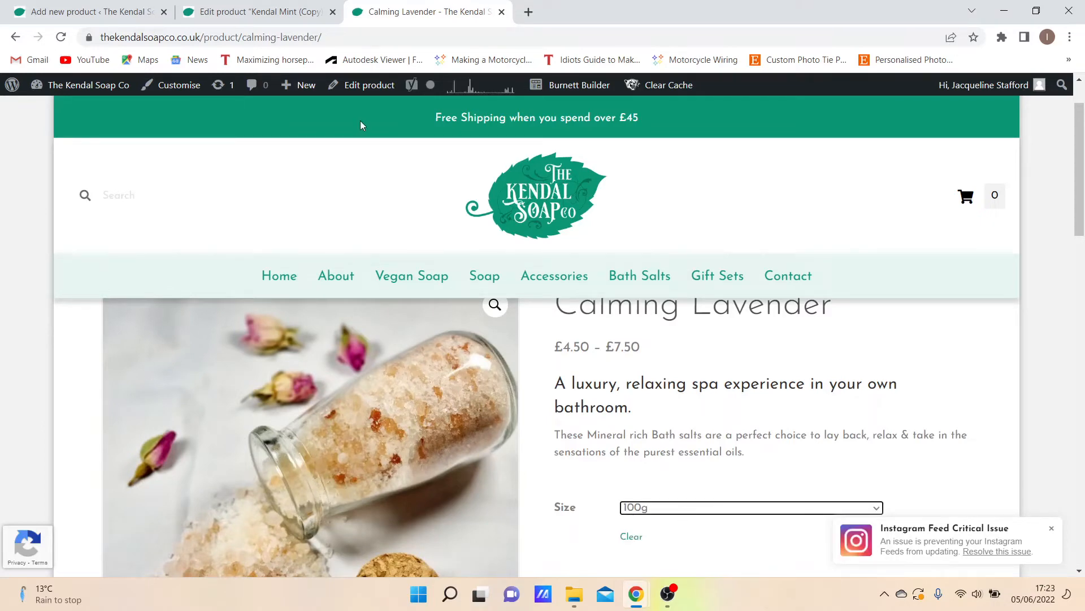
Back in the product editor, show the sale price schedule and view its start and end date calendars without choosing dates
click(274, 16)
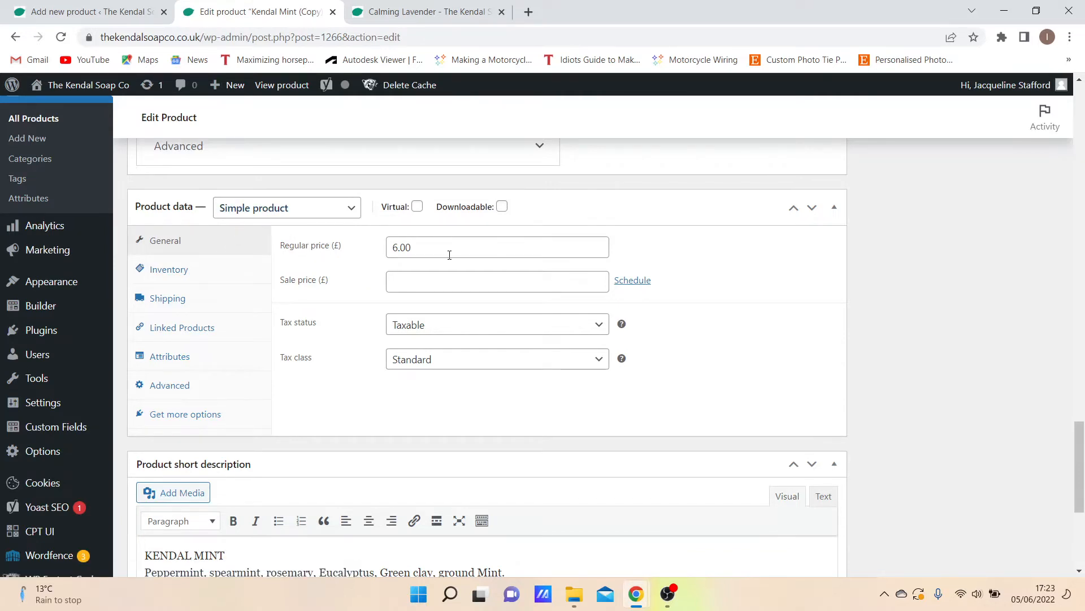
click(450, 282)
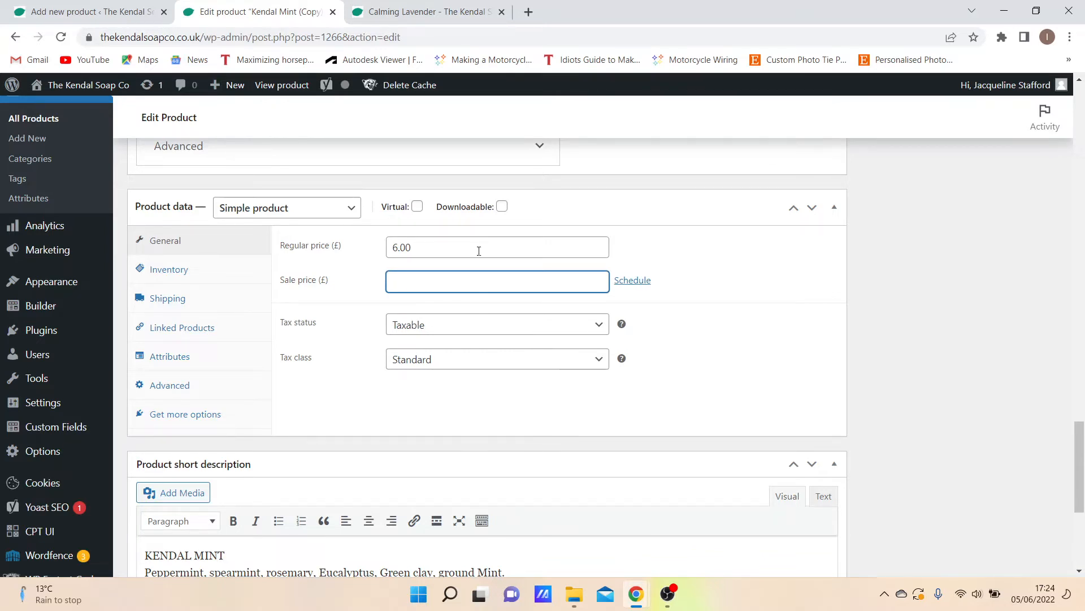
click(646, 284)
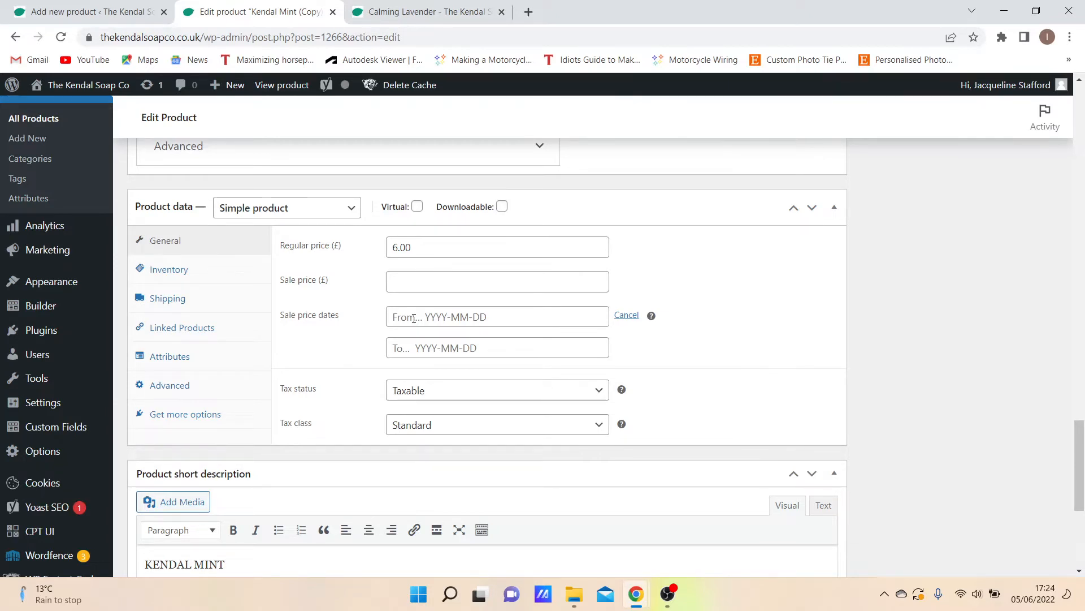
click(486, 320)
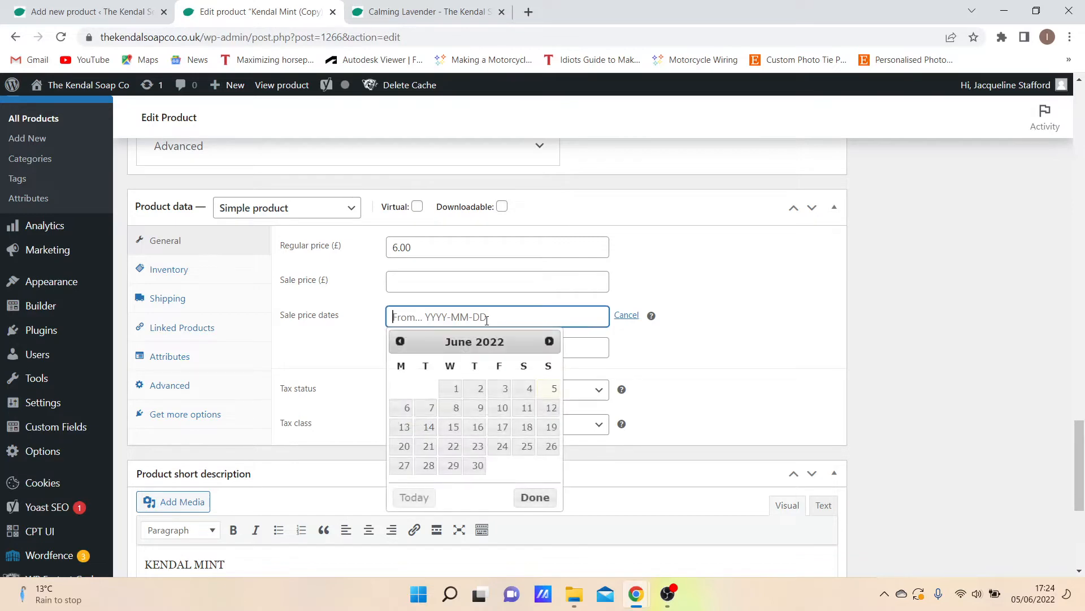
click(580, 348)
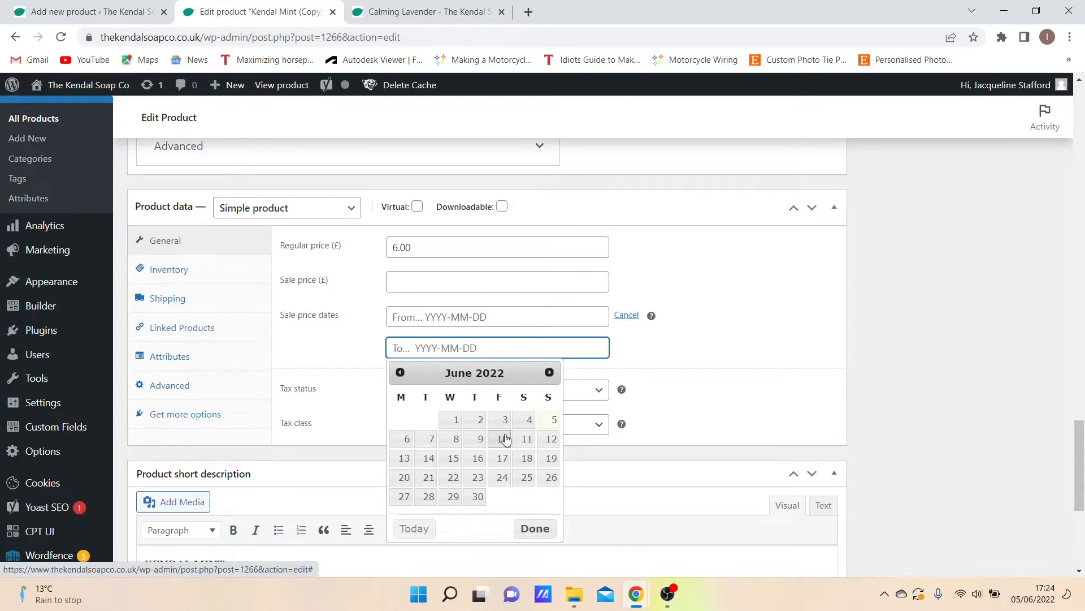
click(687, 396)
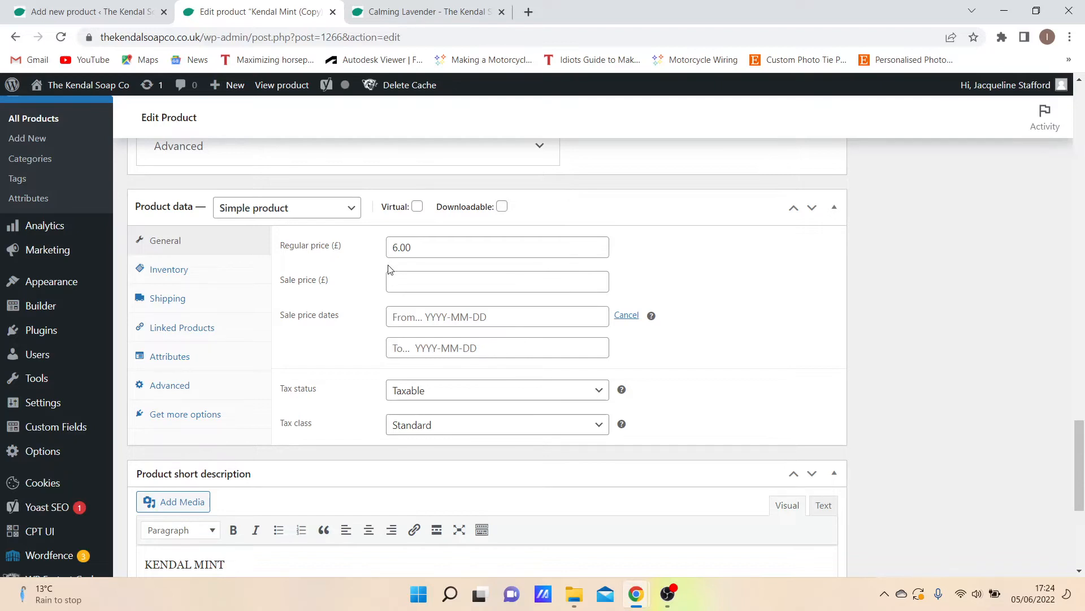
Enable stock management in the product's inventory settings and set the stock quantity to 10
click(173, 275)
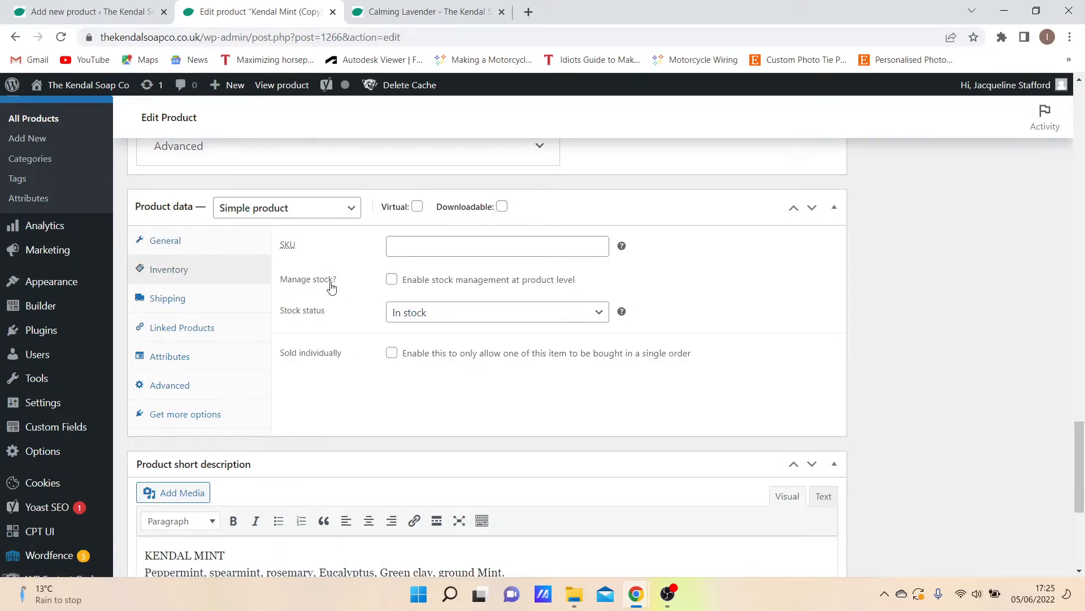
click(391, 281)
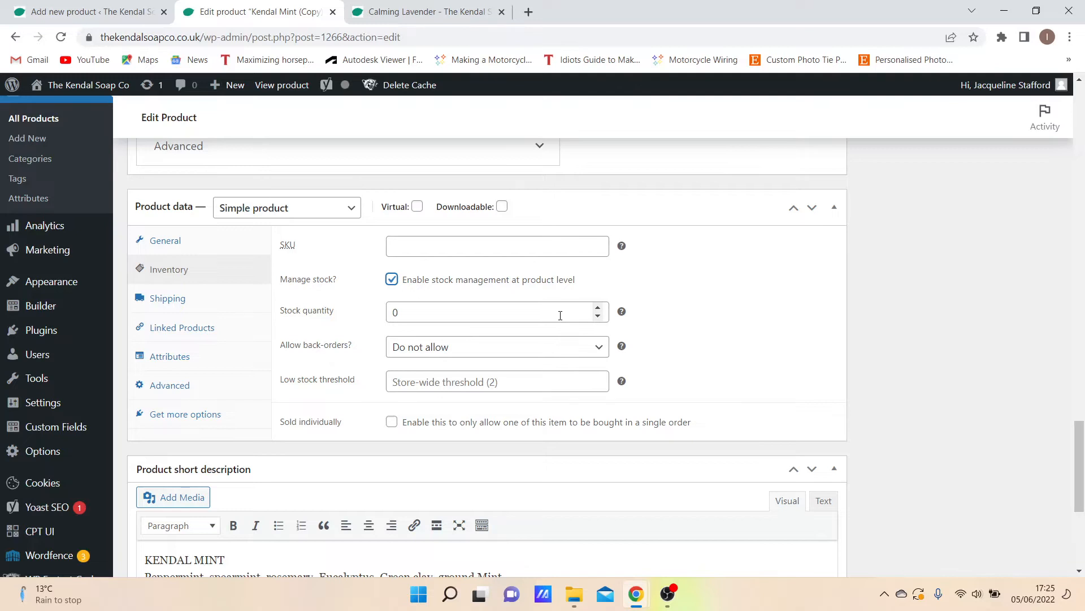
double_click(599, 311)
triple_click(599, 310)
double_click(599, 310)
double_click(598, 310)
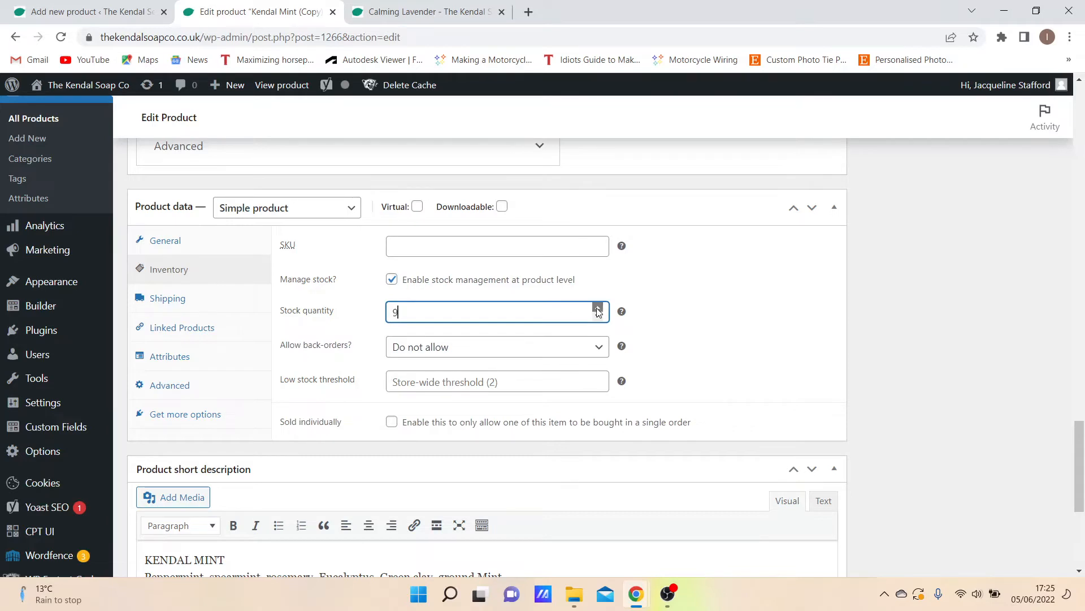
click(599, 308)
Try the "Allow, but notify customer" back-order option and return the setting to "Do not allow"
click(475, 355)
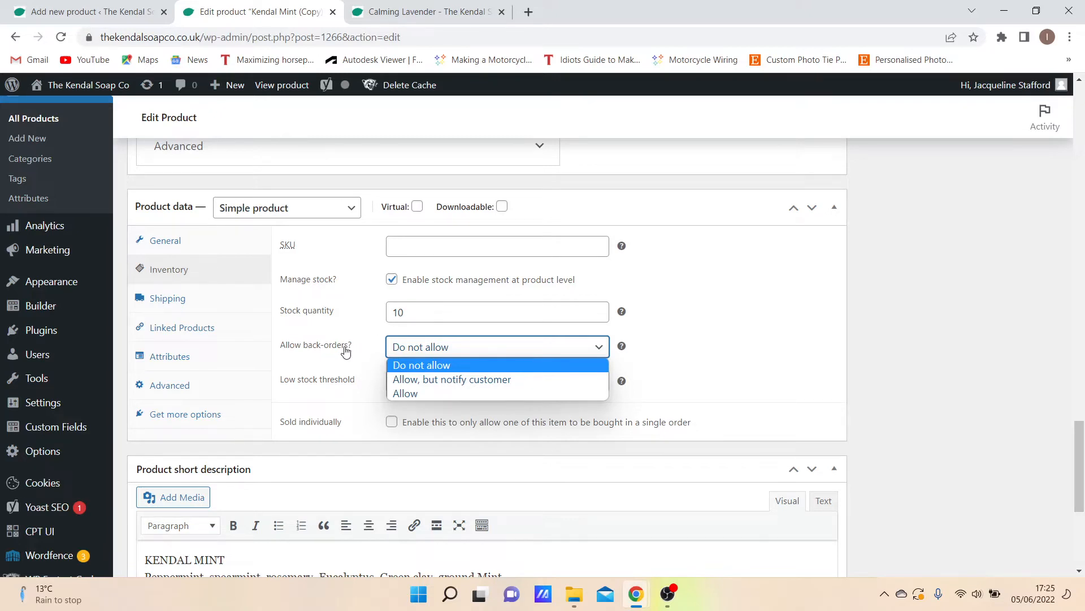
click(365, 351)
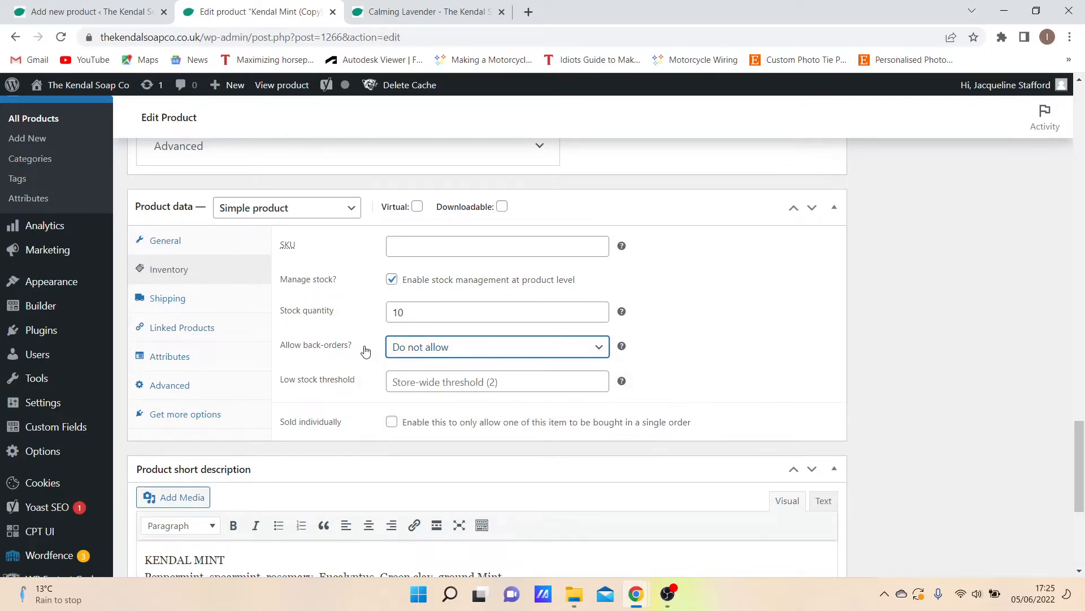
click(397, 351)
click(430, 379)
click(412, 354)
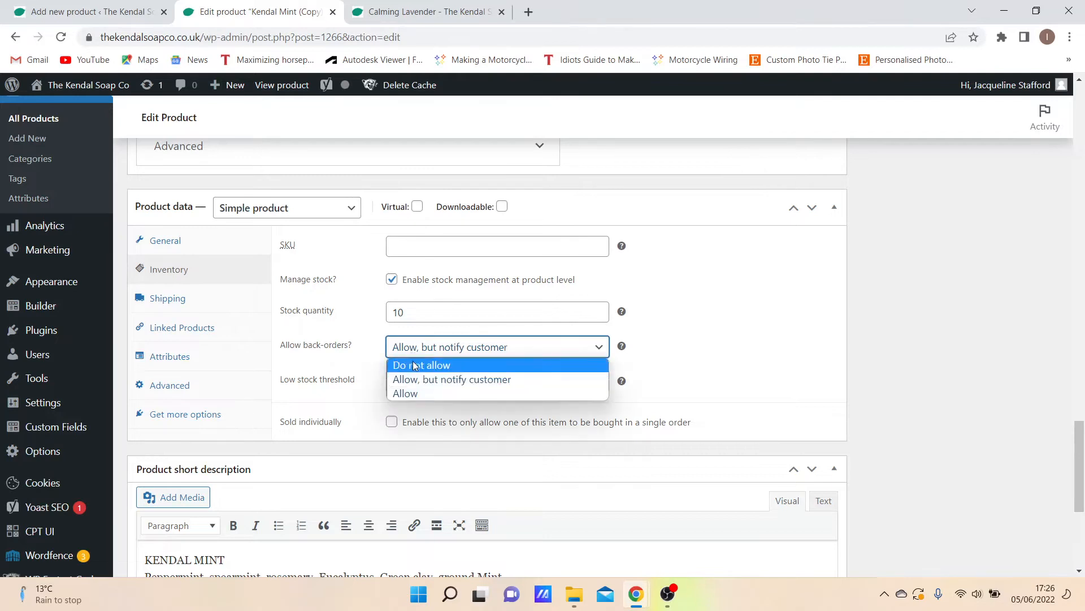
click(415, 366)
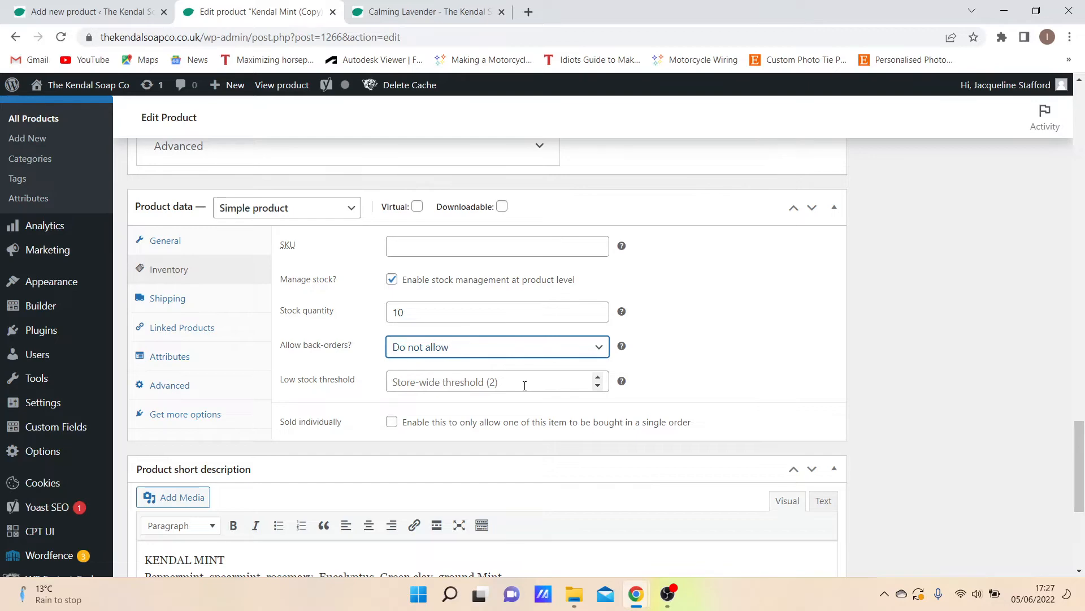
Check the stock line on the live Calming Lavender page, and open heightec.com in a new browser tab
click(469, 20)
scroll(730, 431, down, 4)
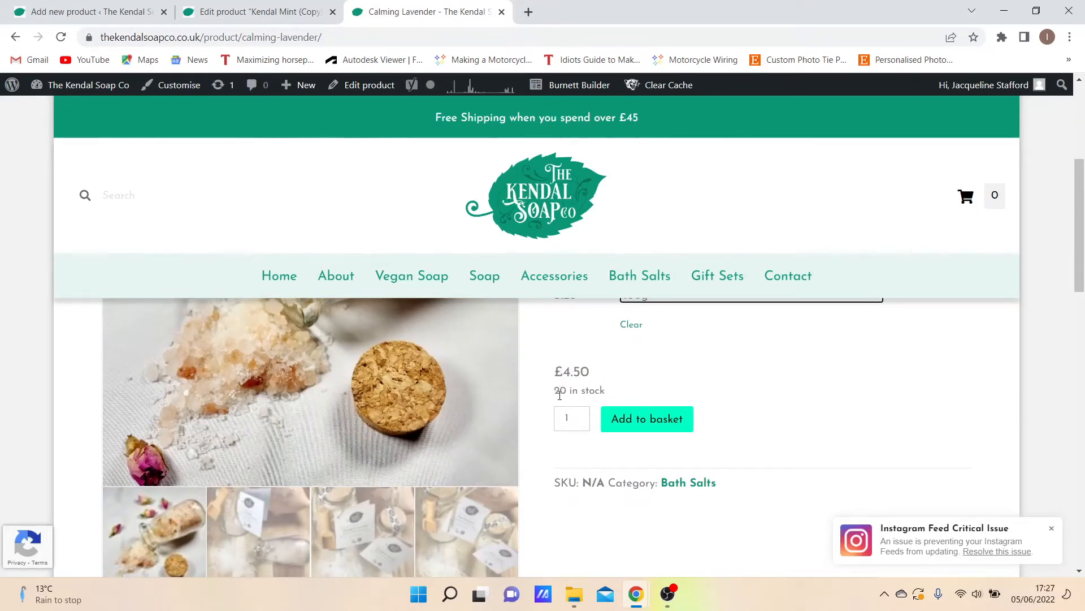
click(529, 11)
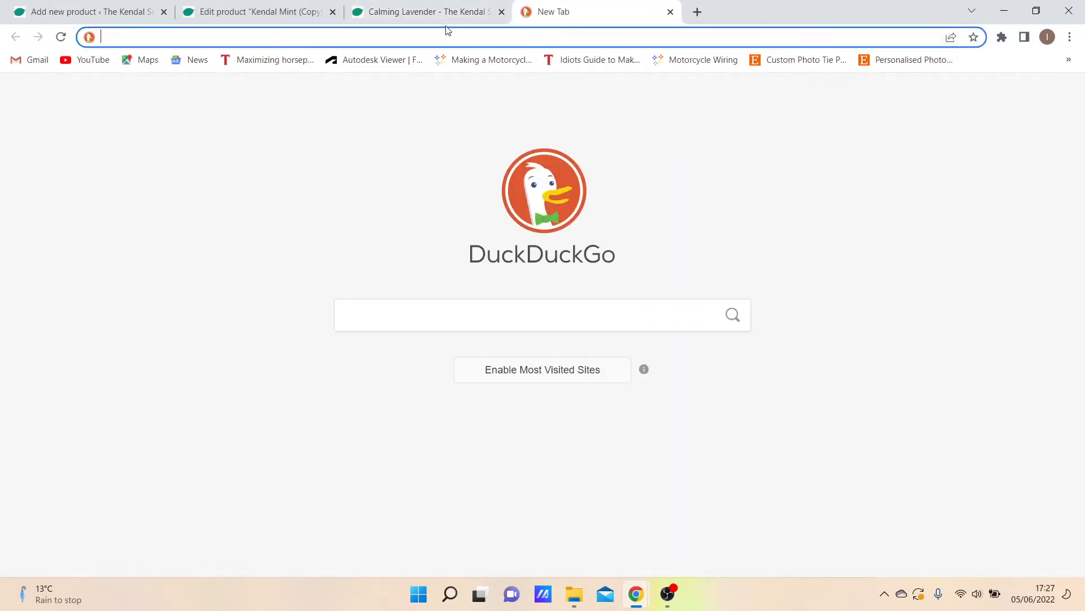
text(heightec)
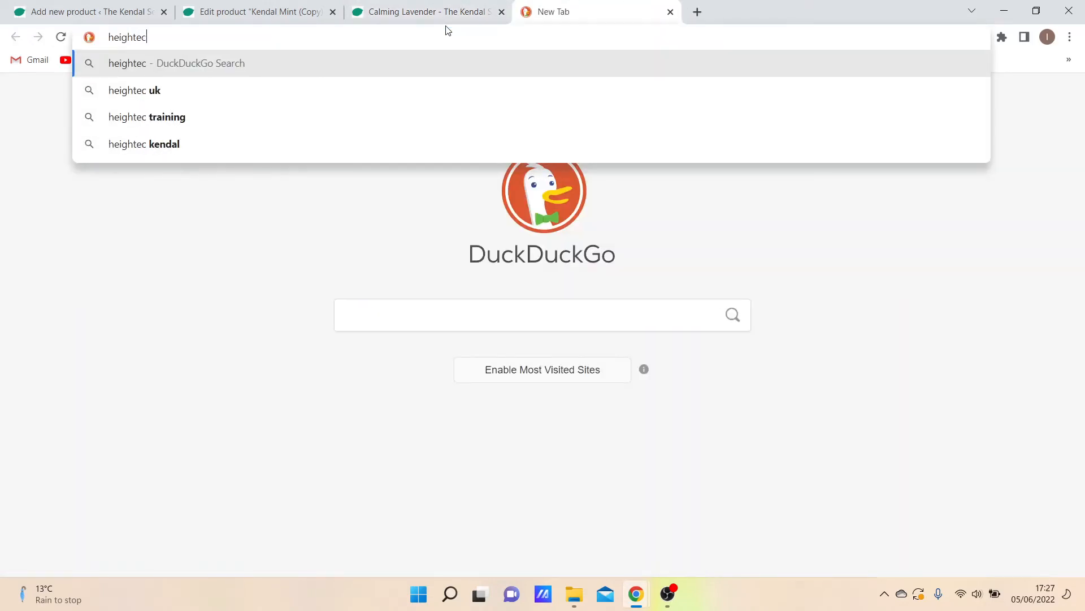
text(.com)
key(Return)
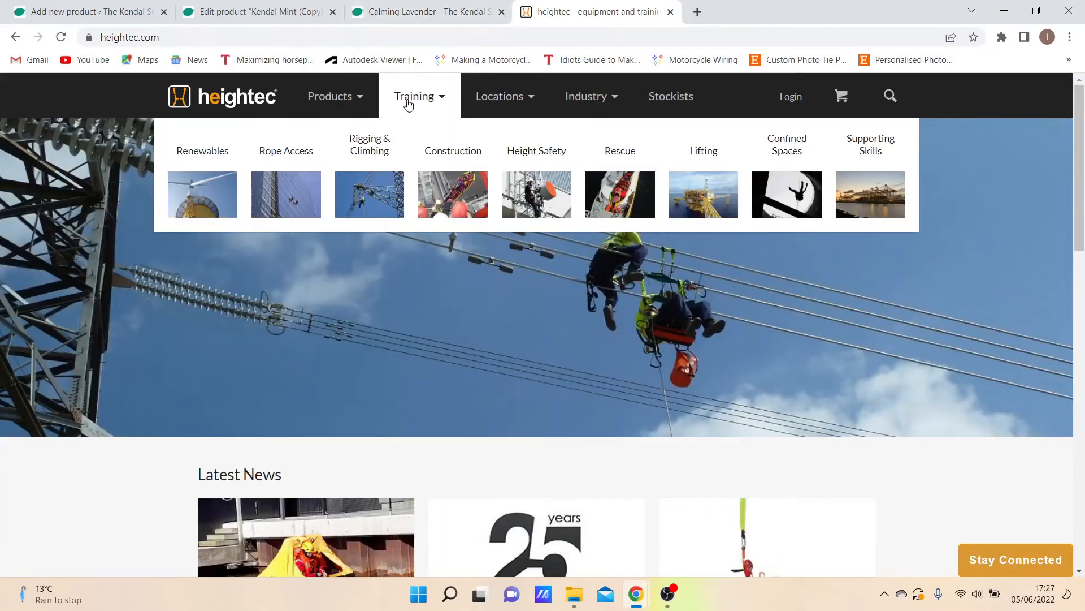
On heightec.com, open the sale item TECTRA 12mm Low Stretch Winch Rope from the Rope & Protection category
mouse_move(356, 104)
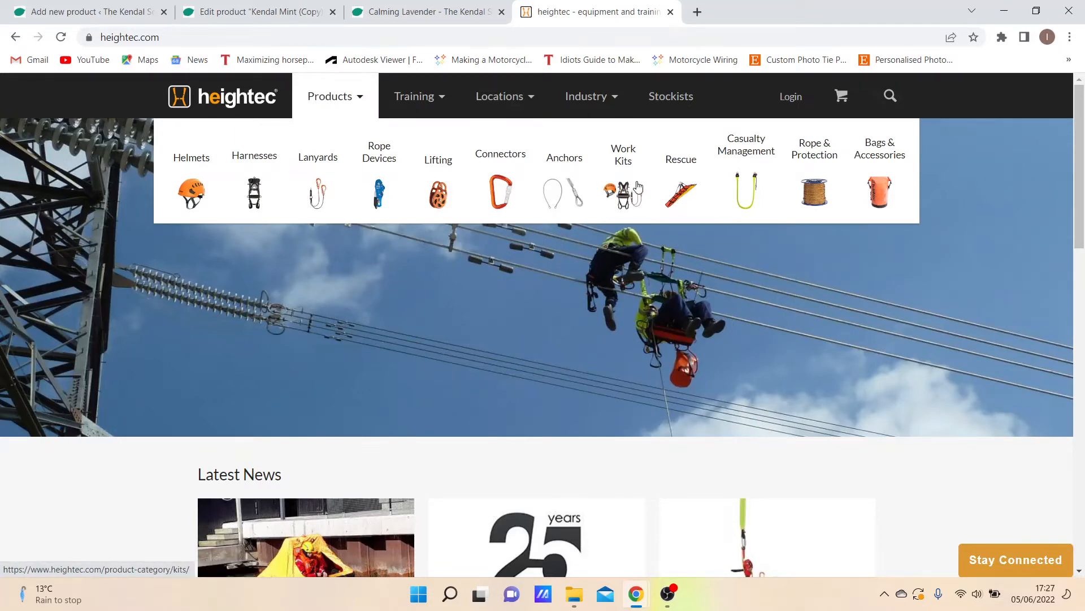
click(830, 182)
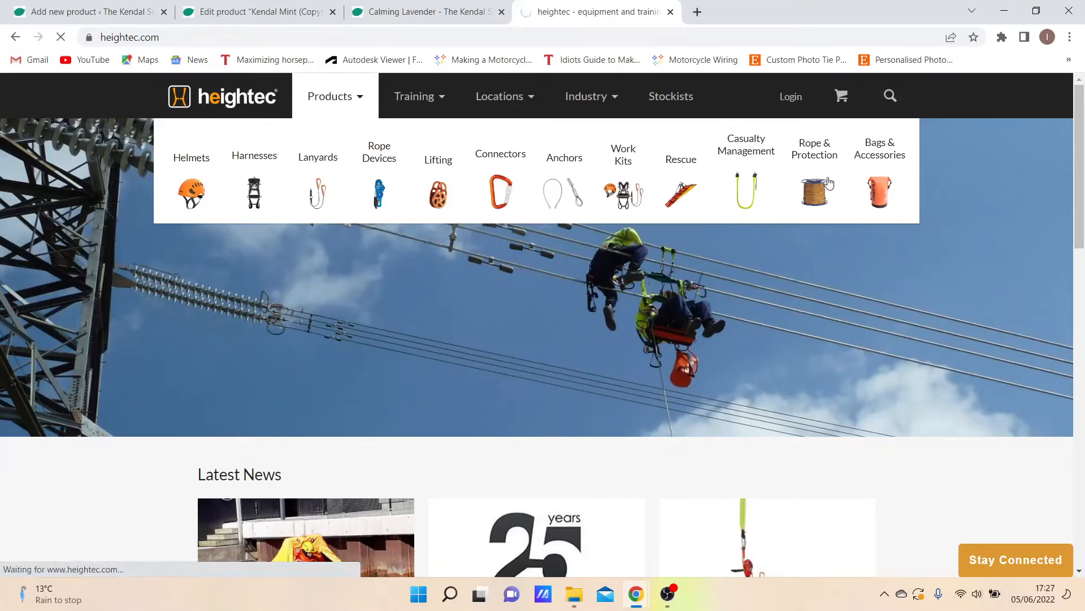
scroll(595, 261, down, 5)
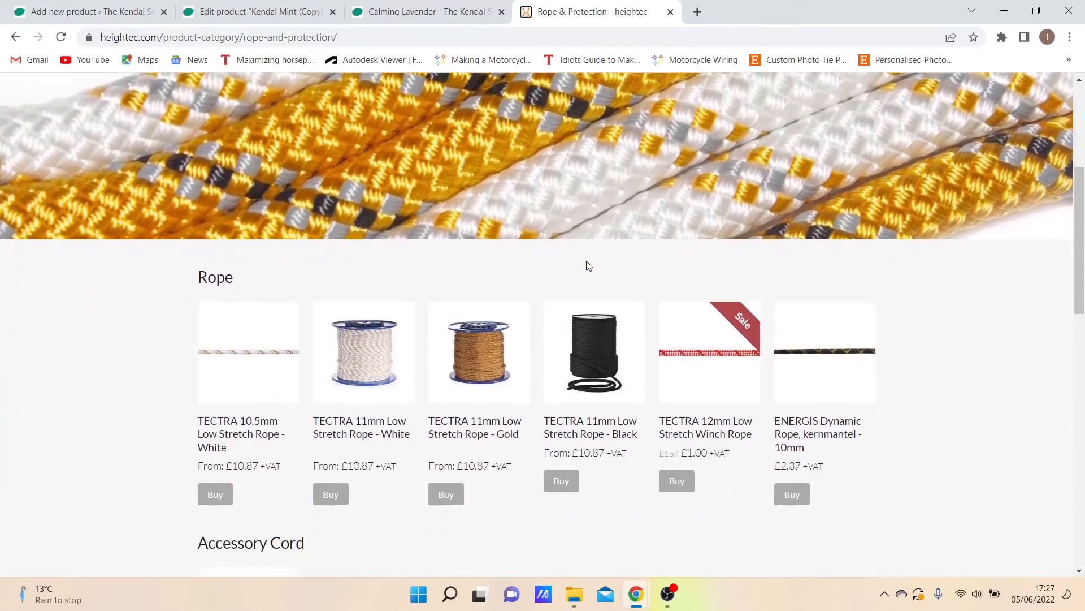
click(711, 351)
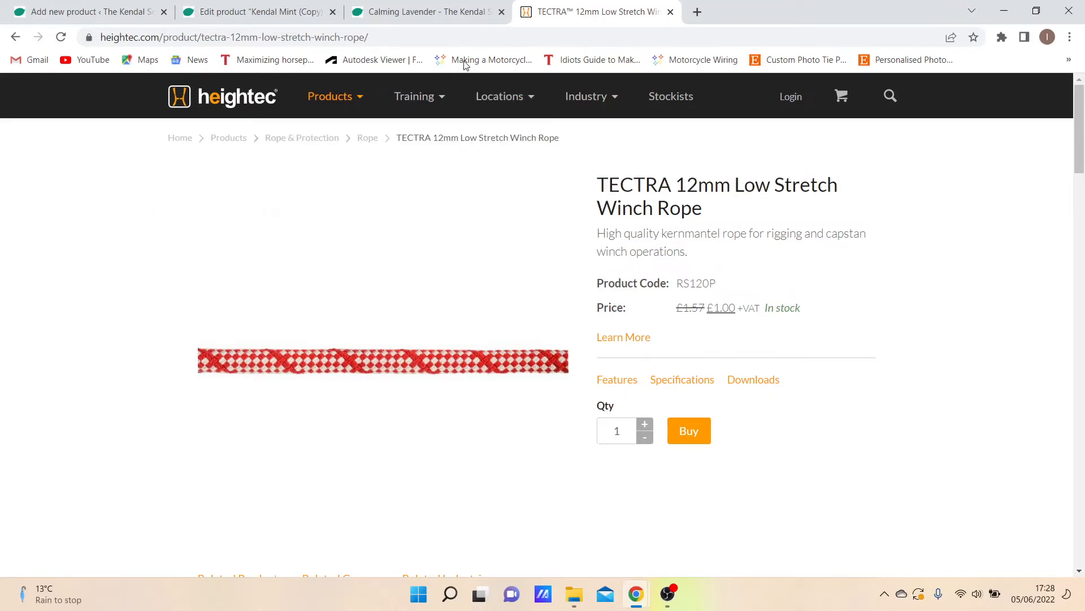
Return to the live Calming Lavender page and compare how its price and stock level are displayed
click(396, 11)
scroll(759, 364, up, 3)
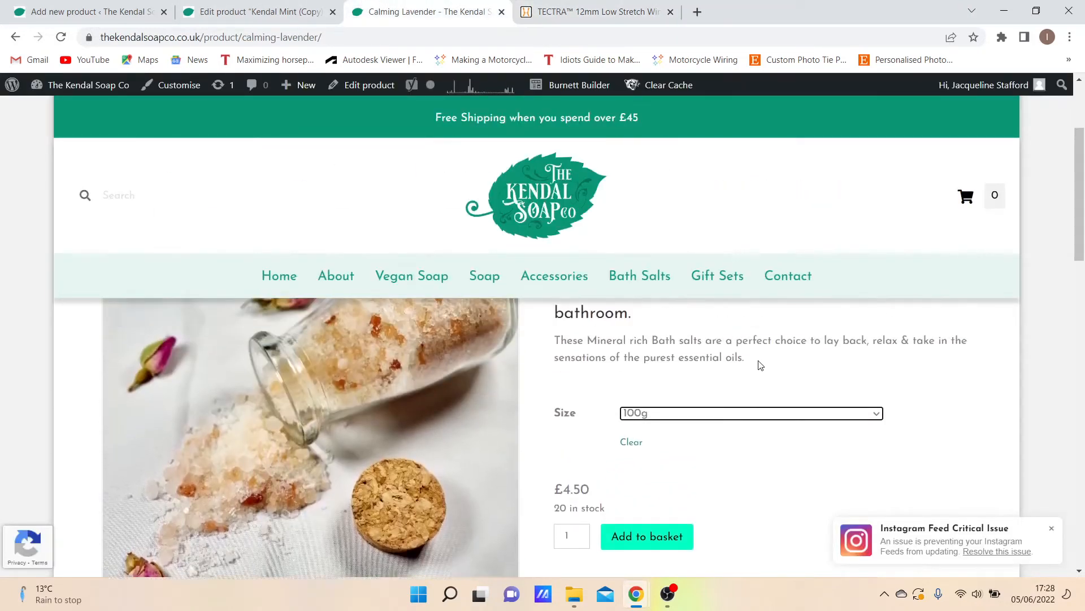
scroll(761, 364, down, 1)
scroll(760, 367, down, 5)
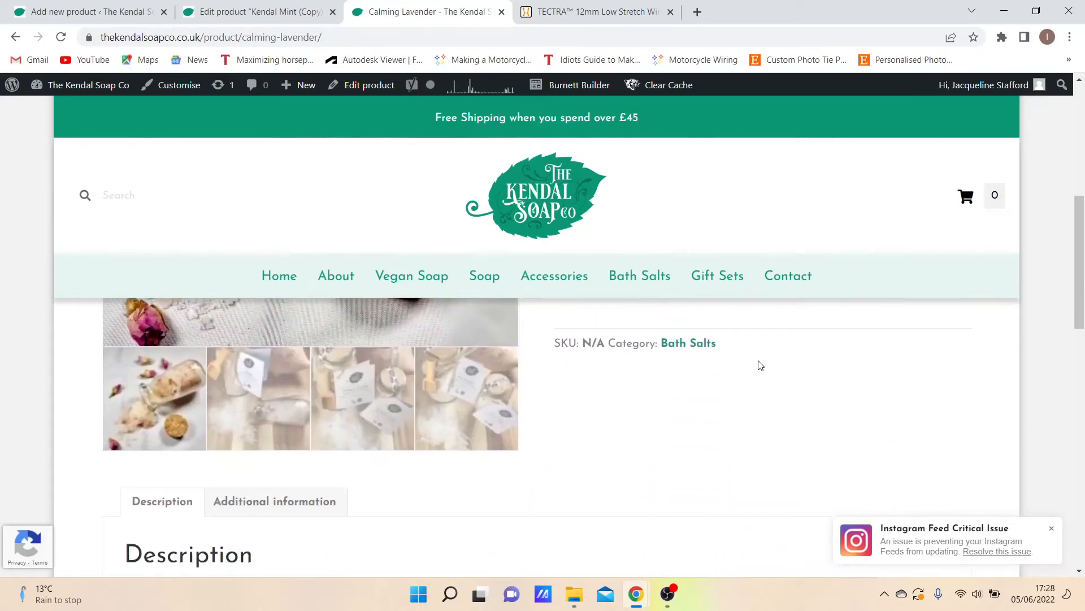
scroll(759, 372, up, 5)
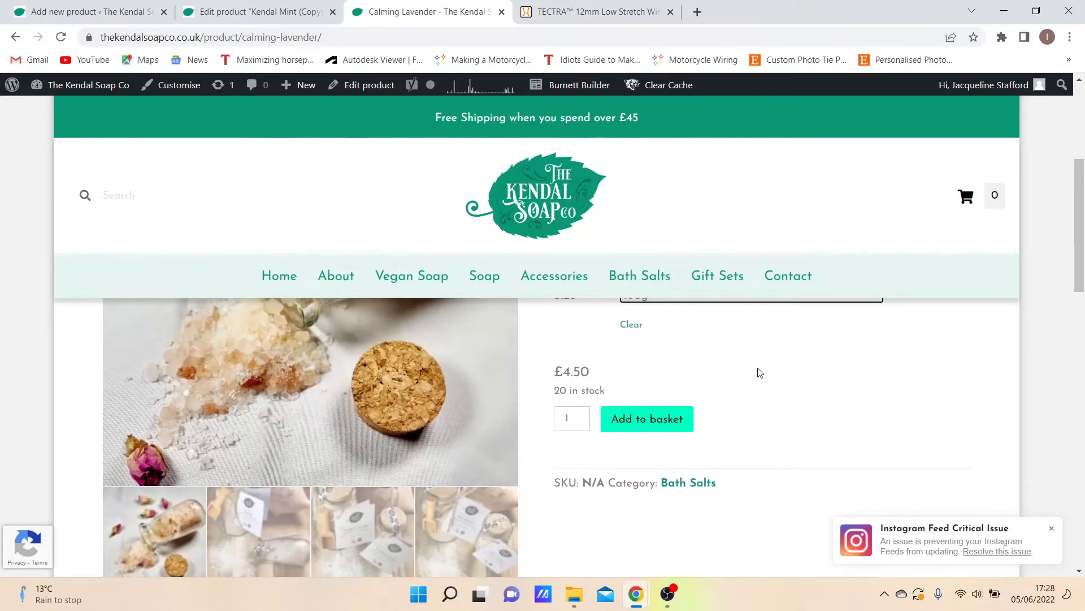
In the product editor's inventory settings, set the low stock threshold to 2
click(232, 13)
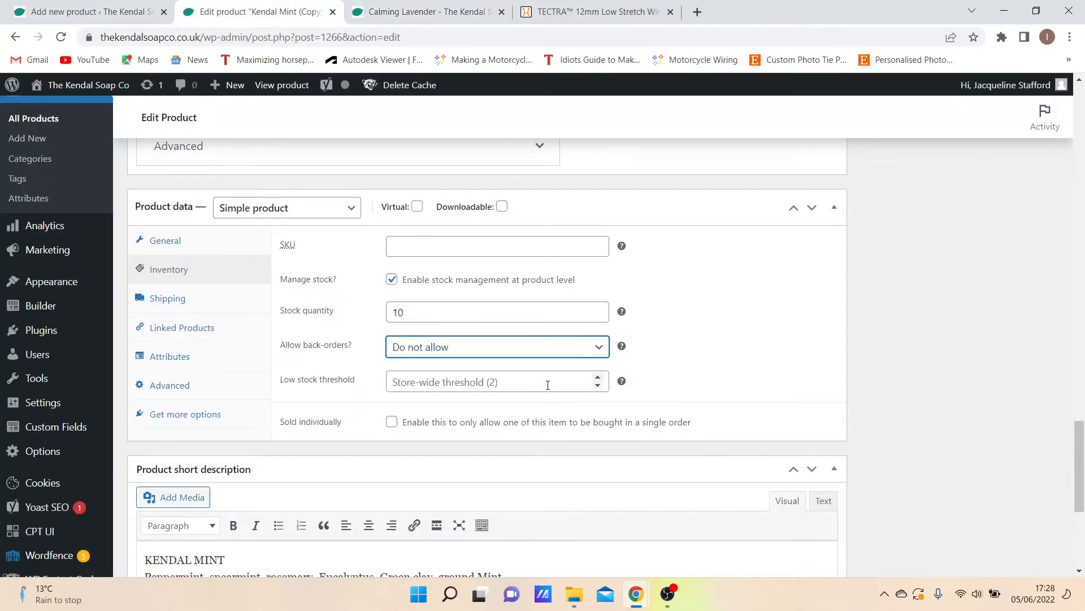
double_click(598, 377)
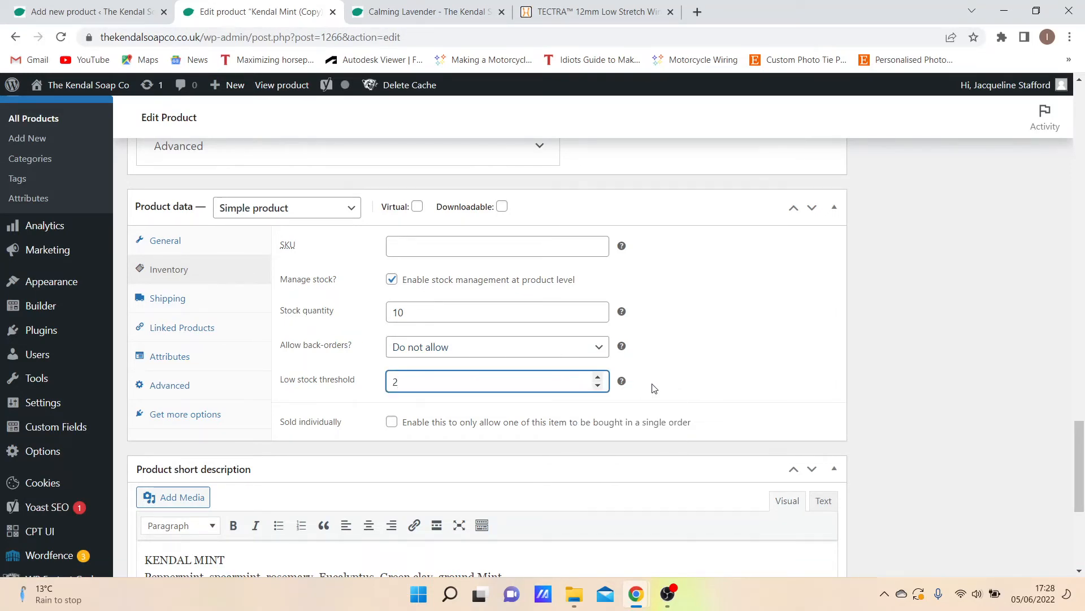
Review the size, stock and category details on the live Calming Lavender page once more
click(427, 10)
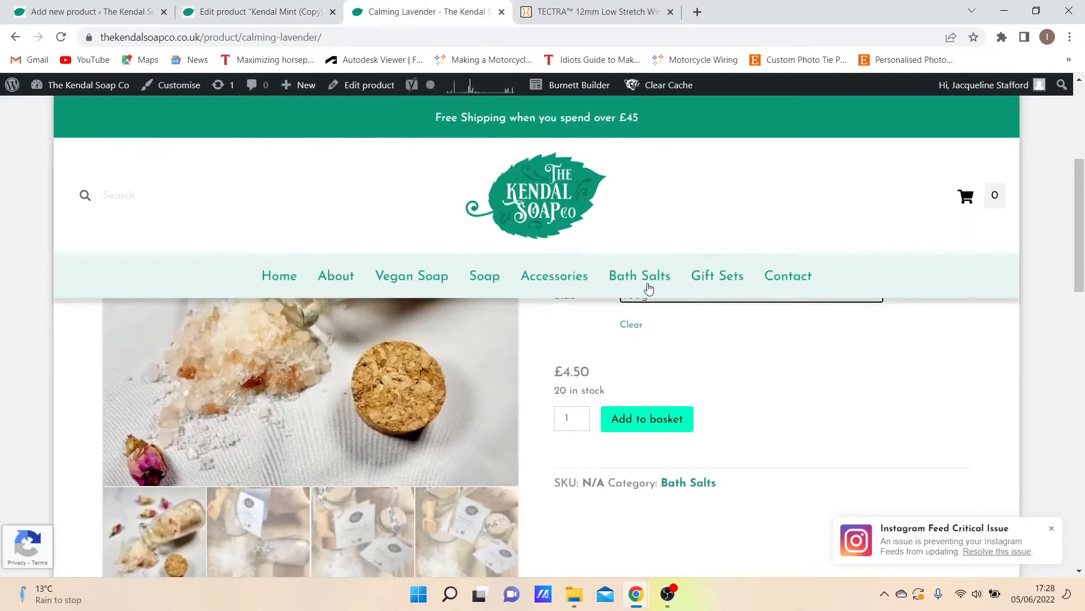
scroll(689, 382, up, 1)
scroll(688, 383, up, 3)
scroll(688, 379, down, 3)
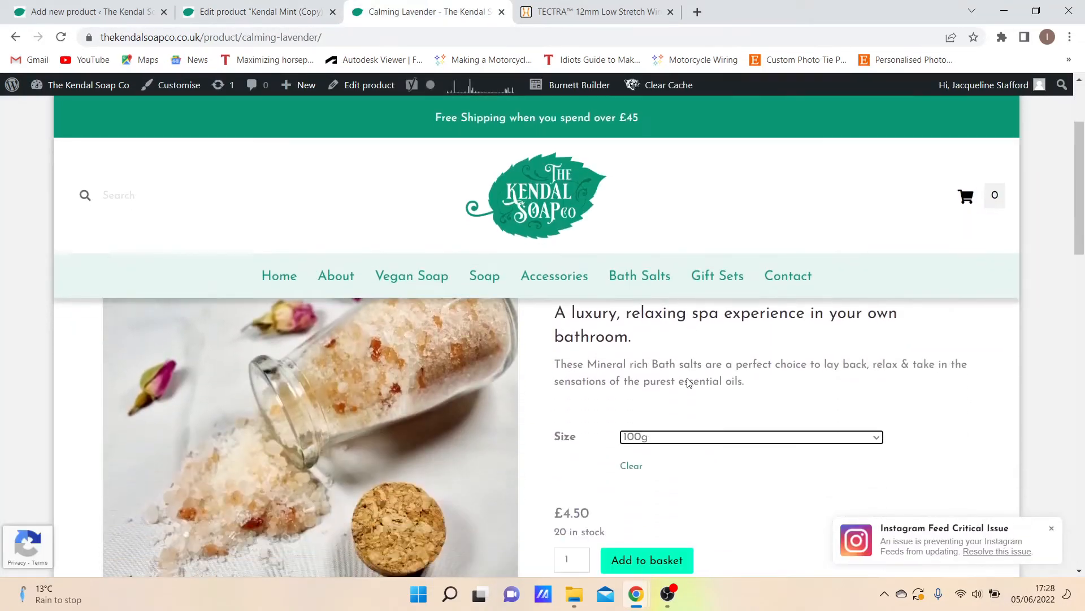
scroll(688, 379, down, 6)
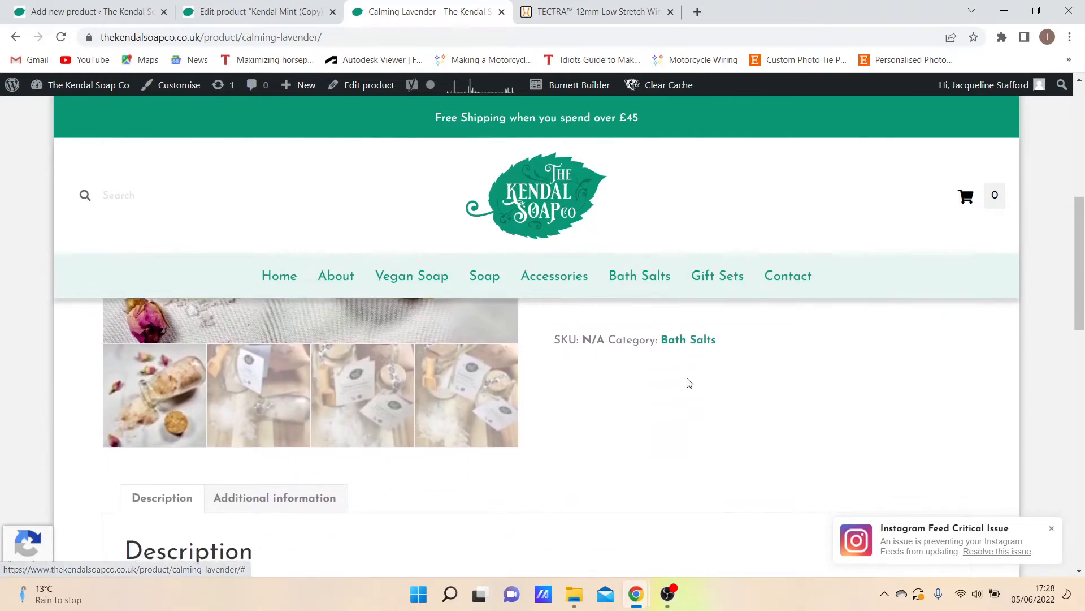
Back in the product editor, view the shipping weight and dimension fields, and look through the description, image and short description sections
click(234, 10)
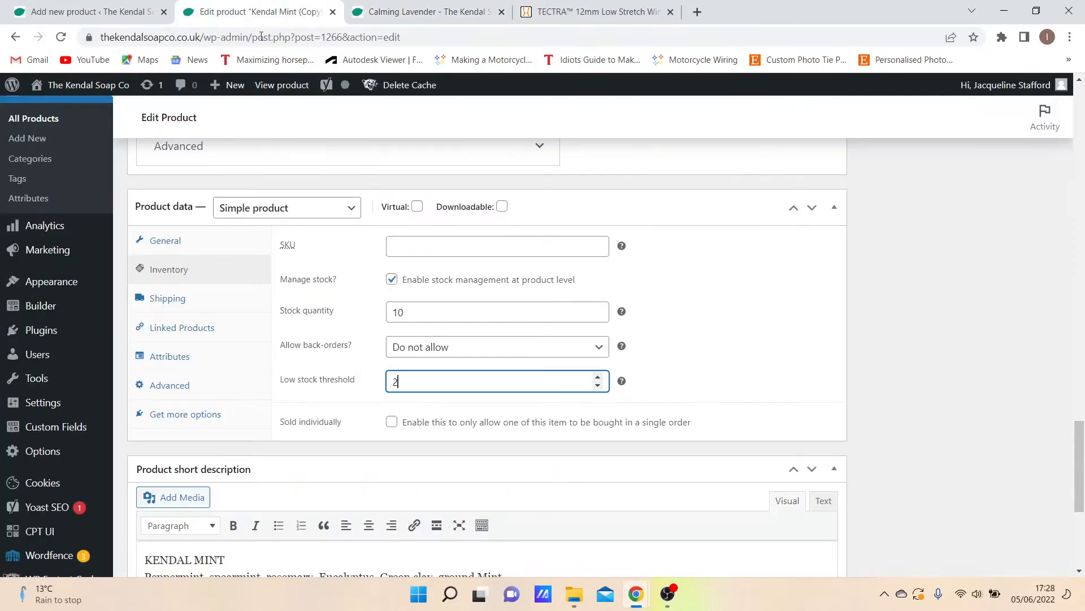
click(182, 304)
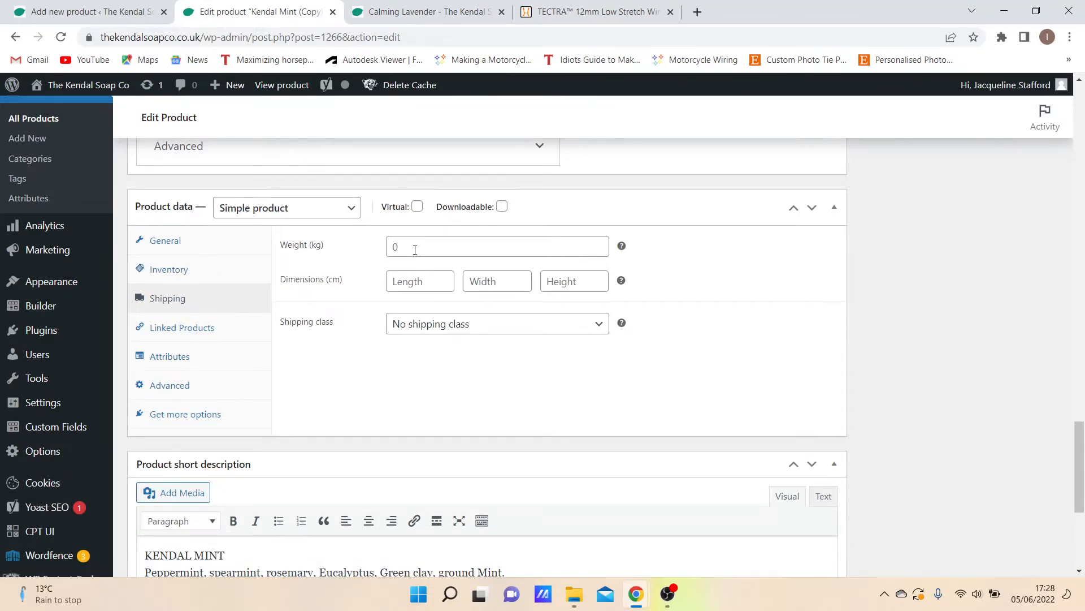
click(435, 253)
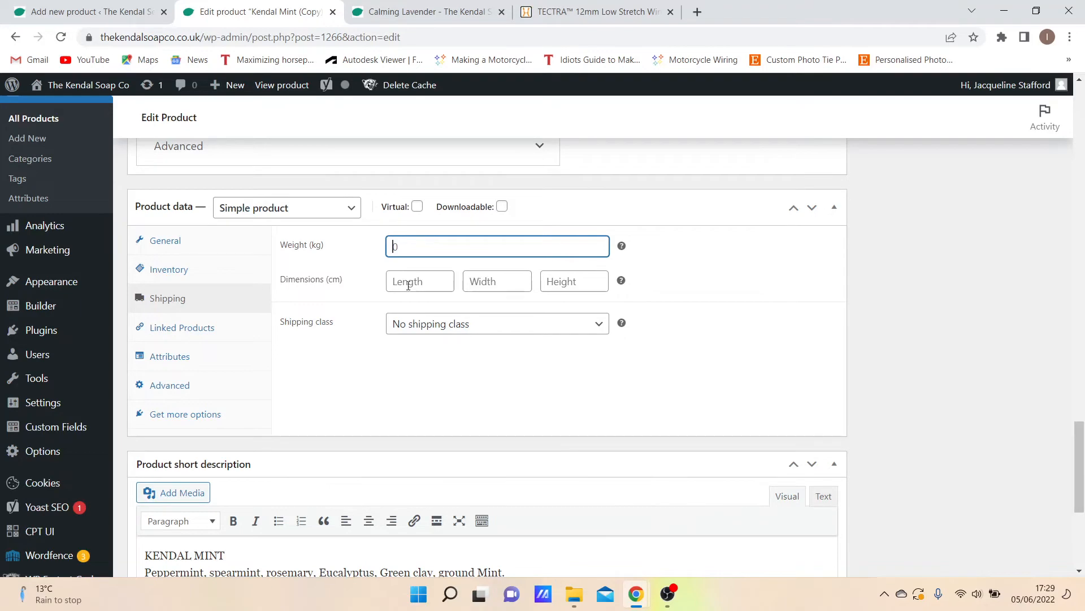
scroll(432, 310, up, 15)
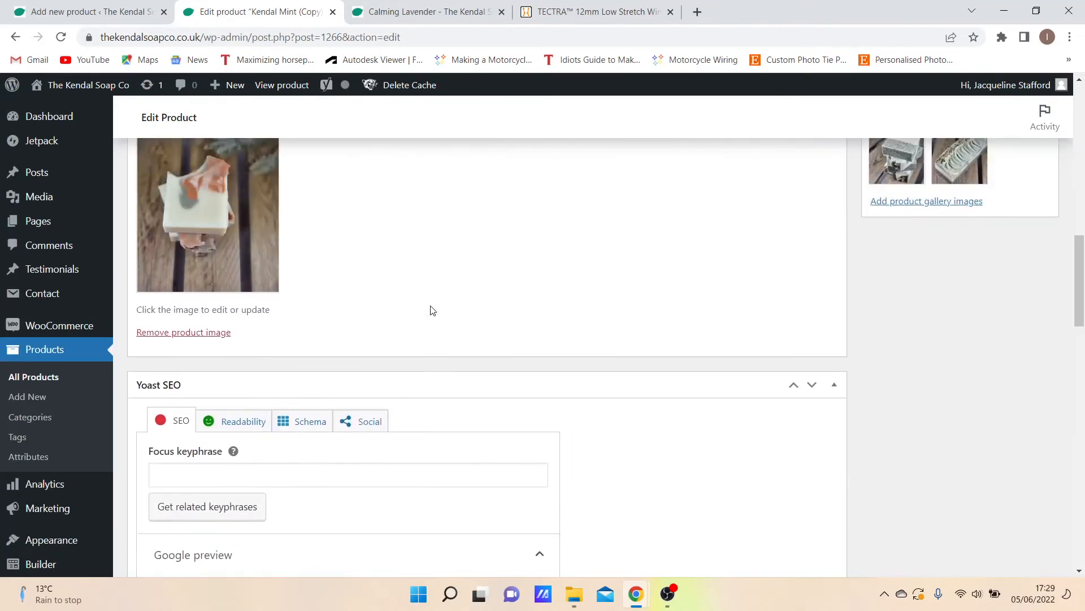
scroll(431, 311, up, 6)
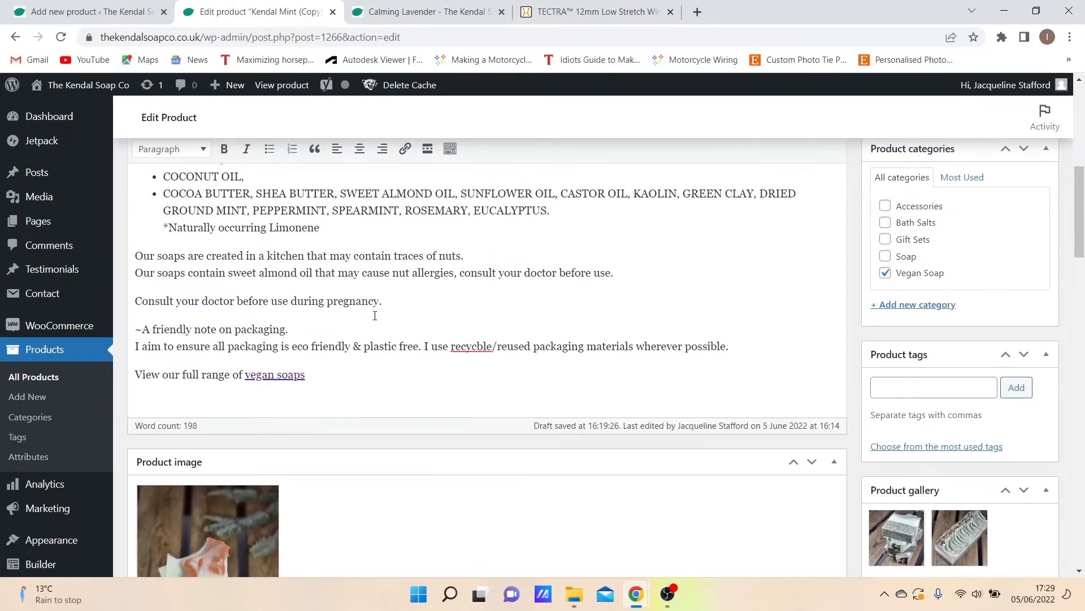
scroll(339, 334, down, 20)
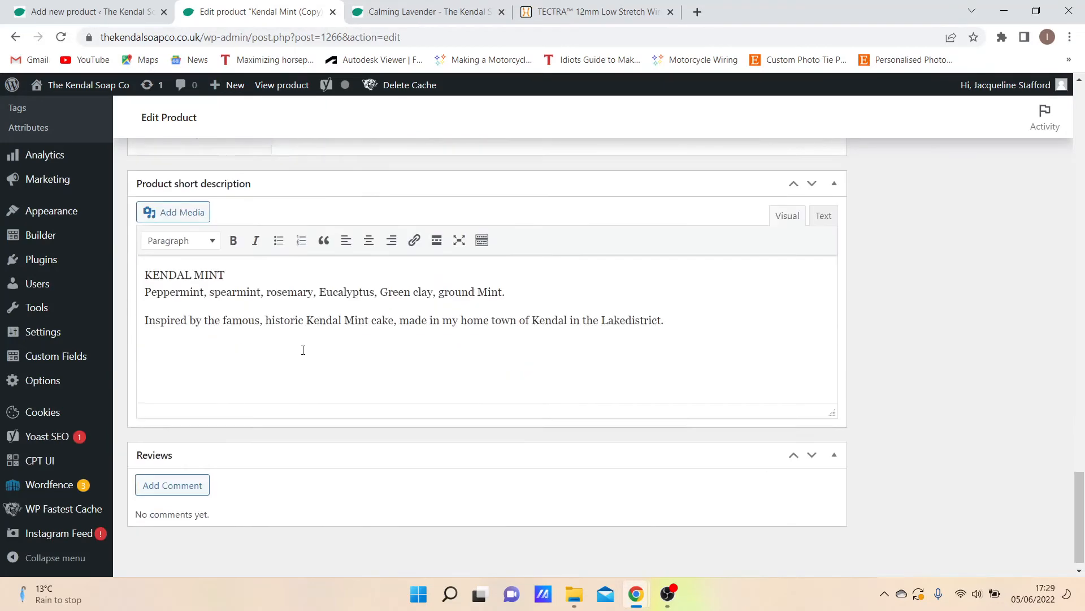
scroll(303, 349, up, 5)
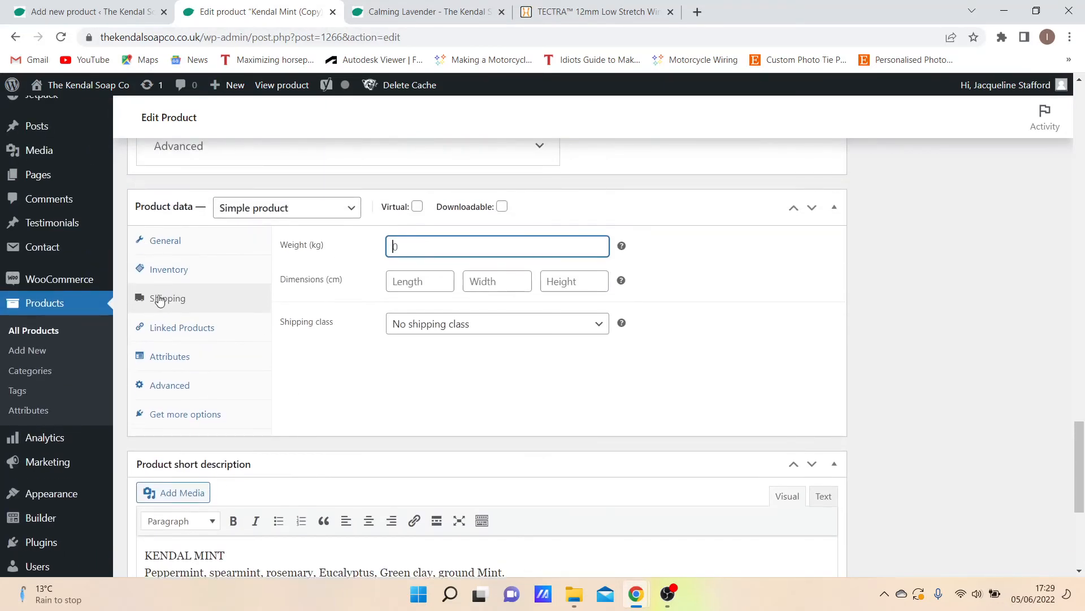
Review the product's linked products, attributes and advanced settings, as well as the recommended extensions
click(173, 332)
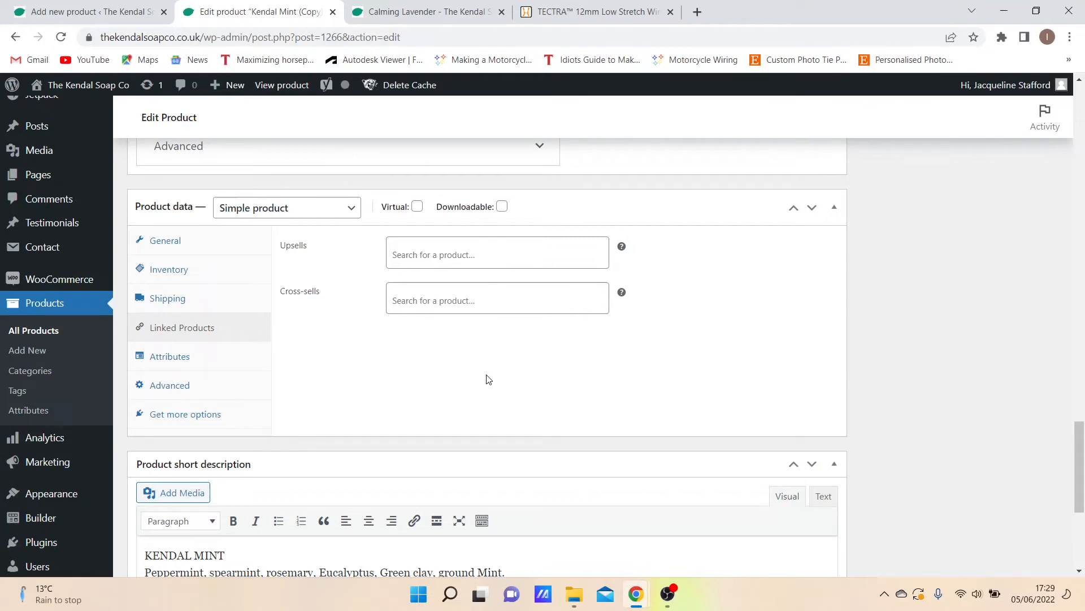
click(177, 363)
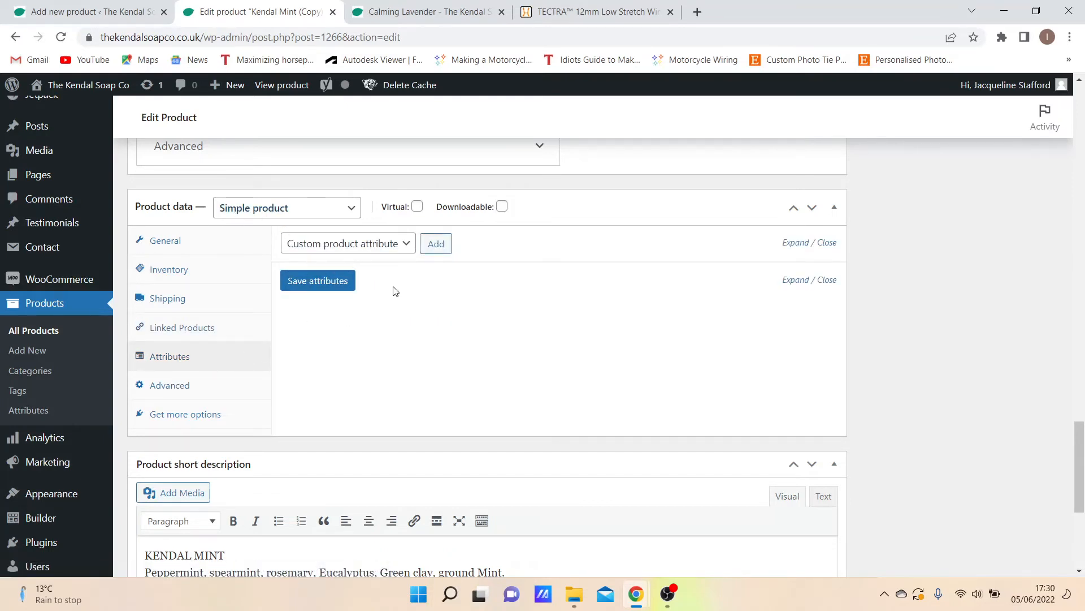
click(174, 388)
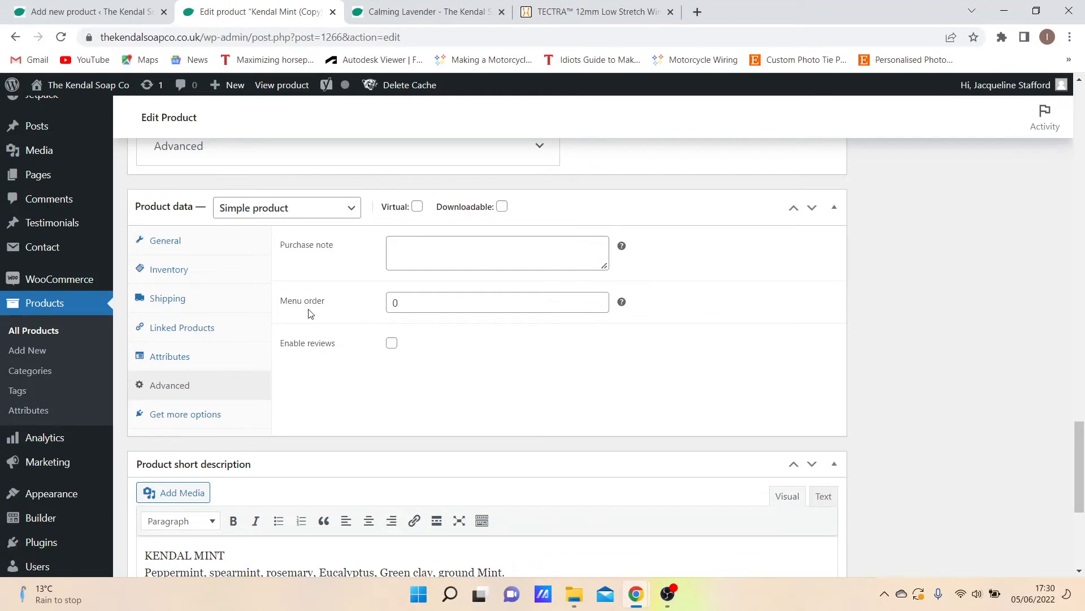
click(209, 417)
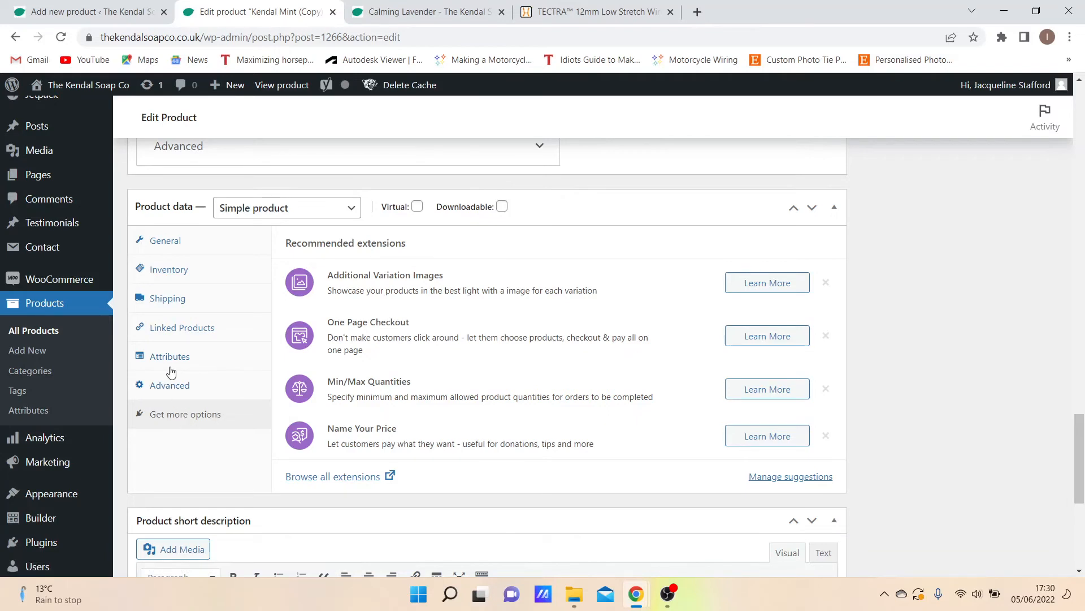
Change the product type to Variable product
click(318, 218)
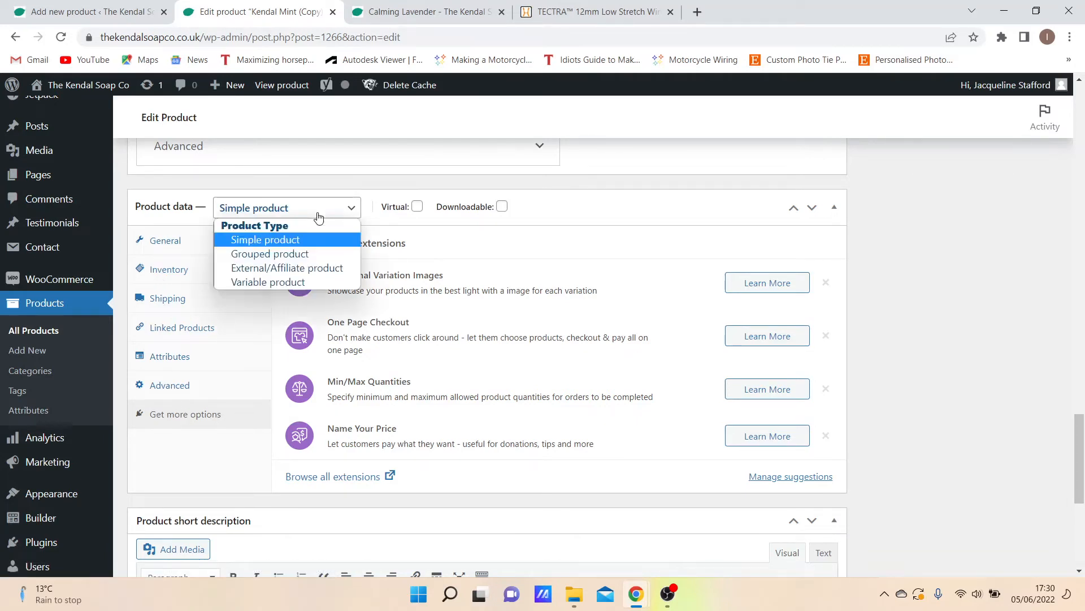
click(314, 282)
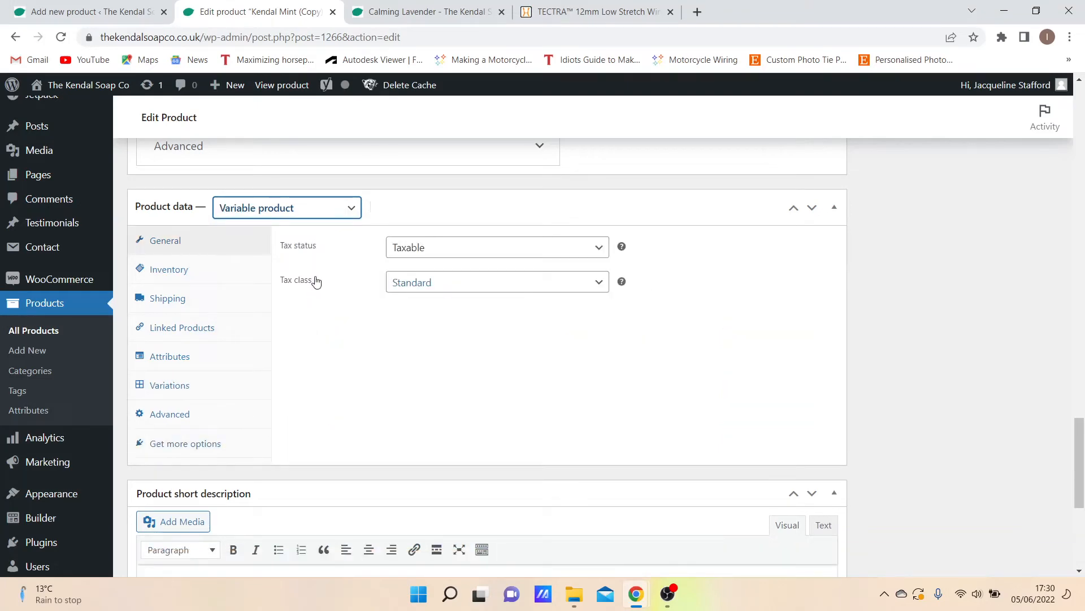
On the live Calming Lavender page, view the price range and the selectable size options
click(459, 19)
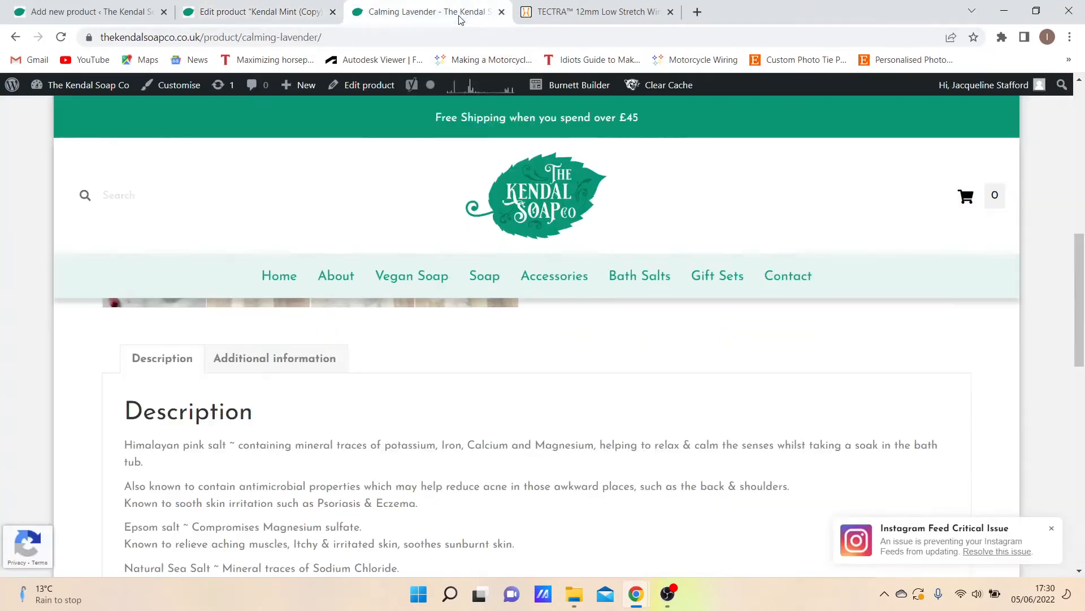
scroll(462, 421, up, 5)
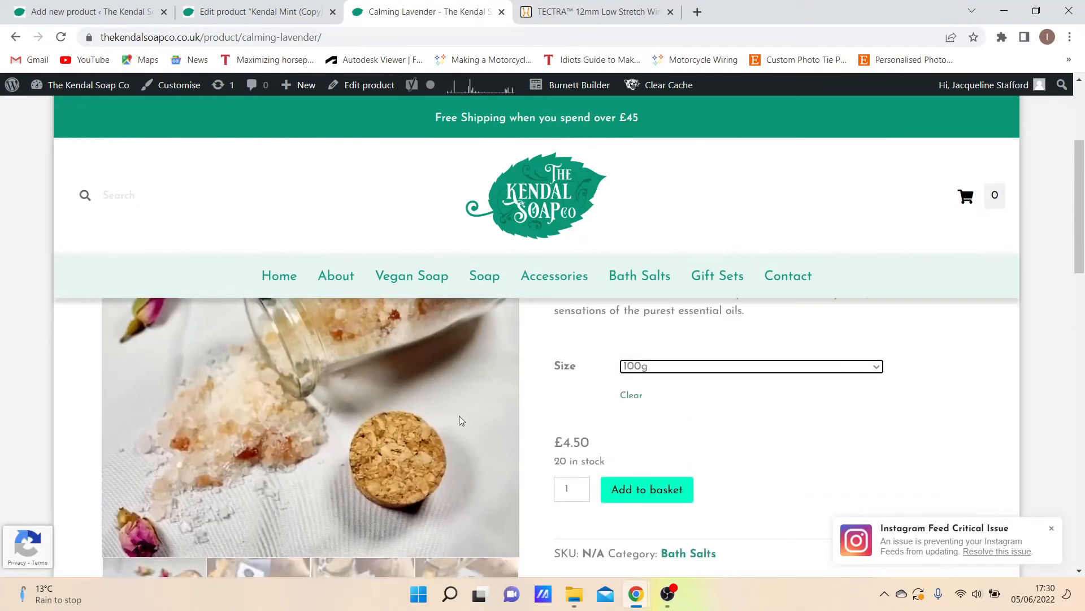
scroll(609, 435, up, 4)
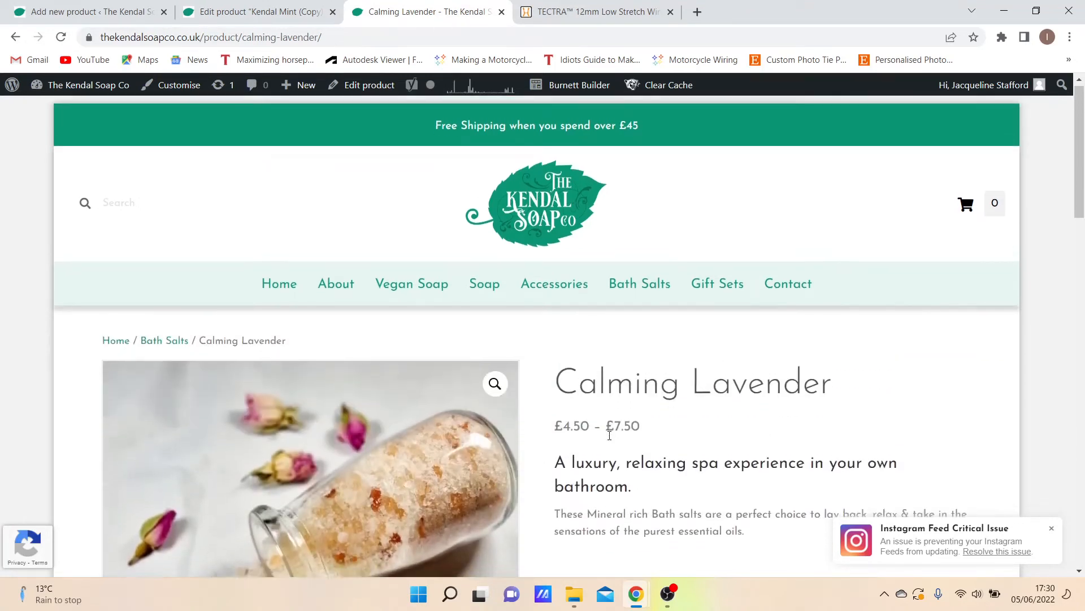
scroll(609, 435, down, 3)
click(669, 437)
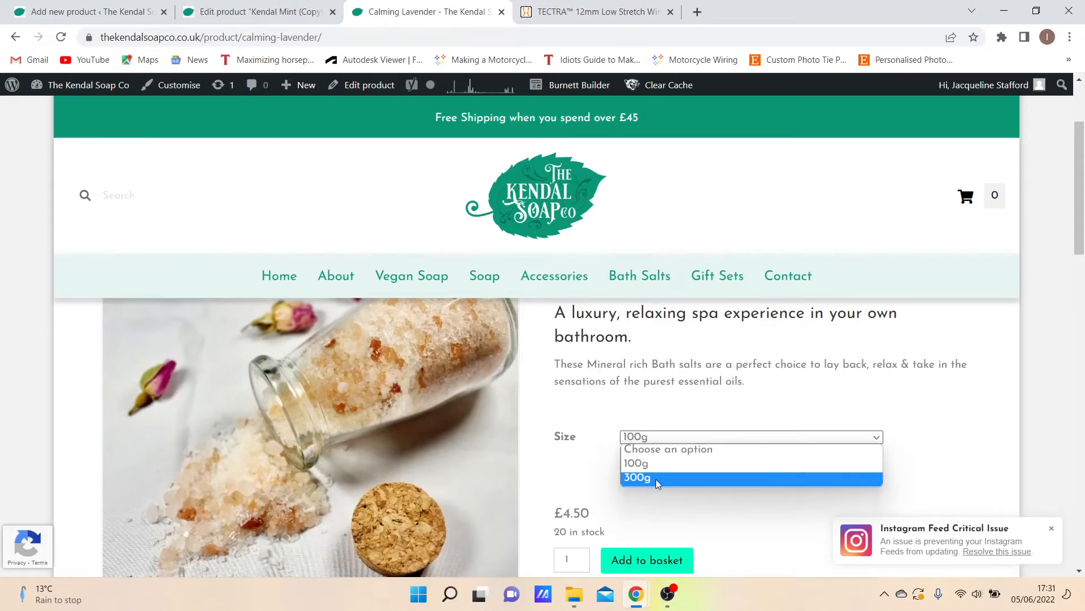
Back in the product editor, compare the general settings of the Simple product and Variable product types, ending on Variable product
click(282, 20)
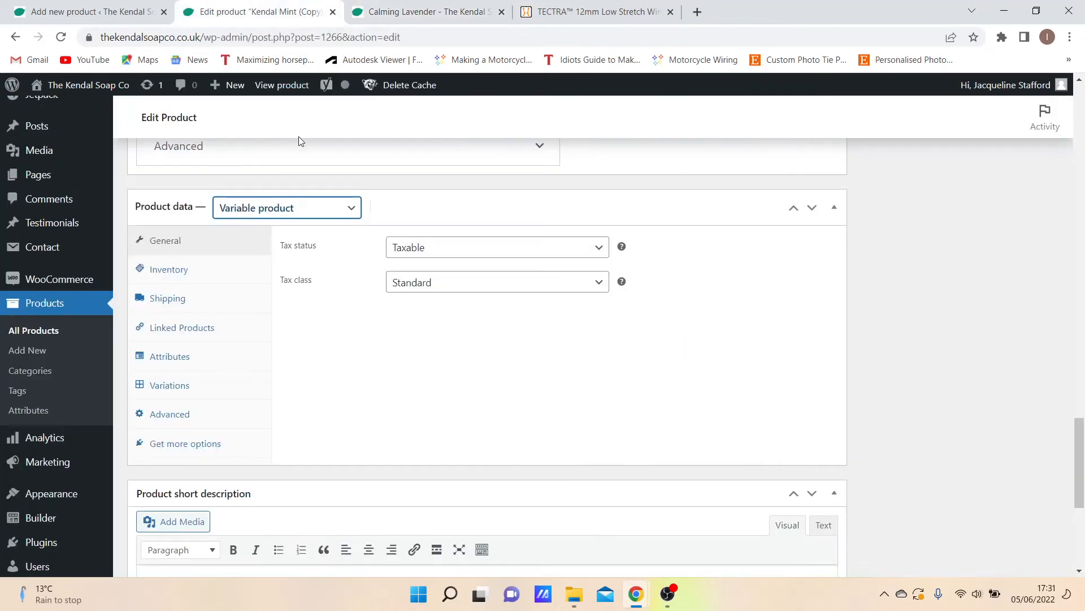
click(279, 208)
click(279, 237)
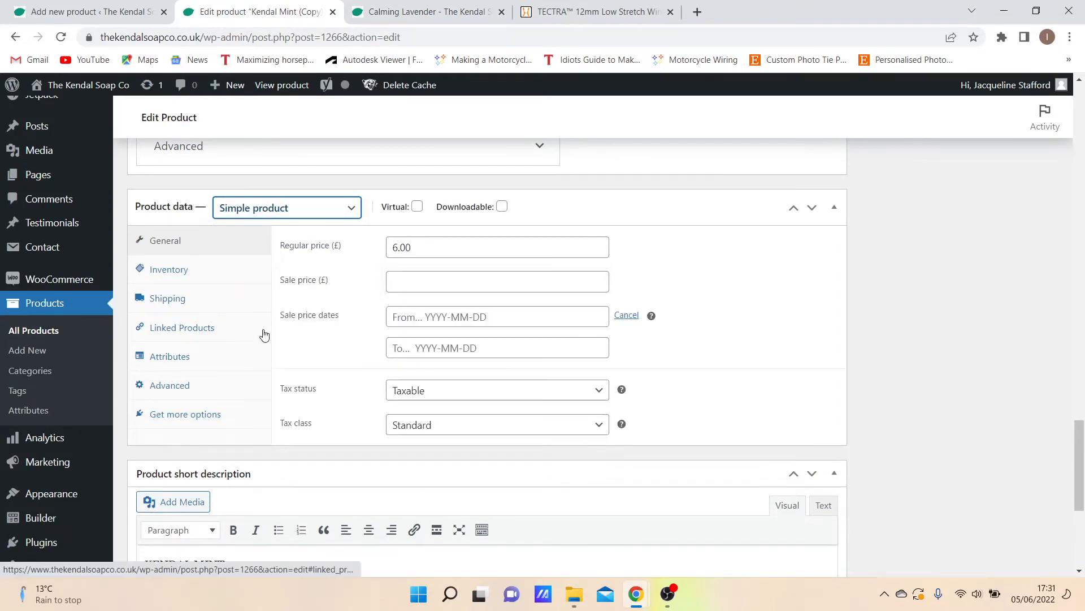
click(266, 211)
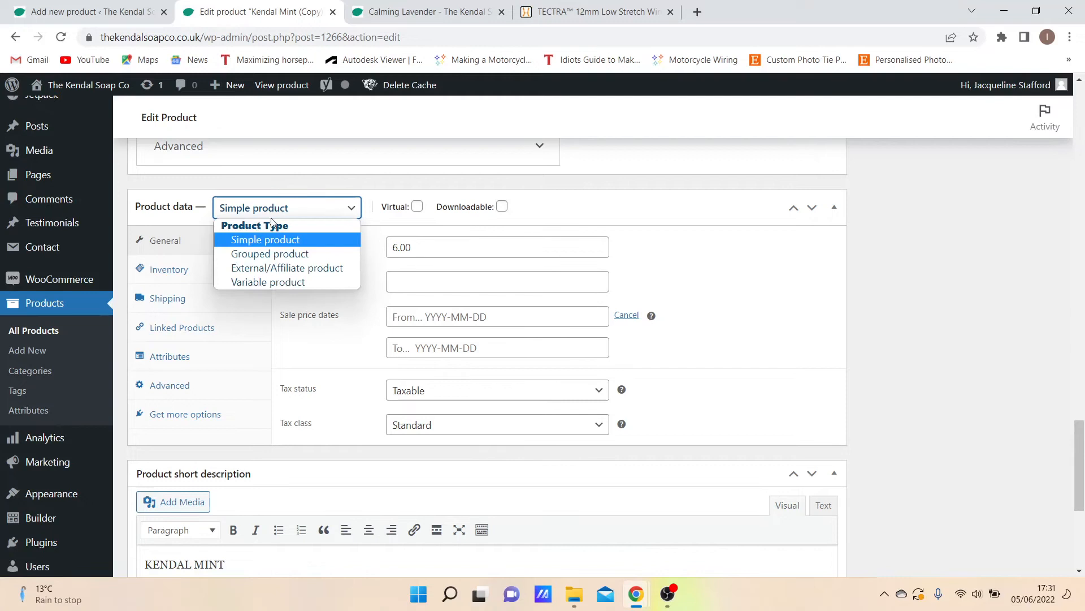
click(265, 283)
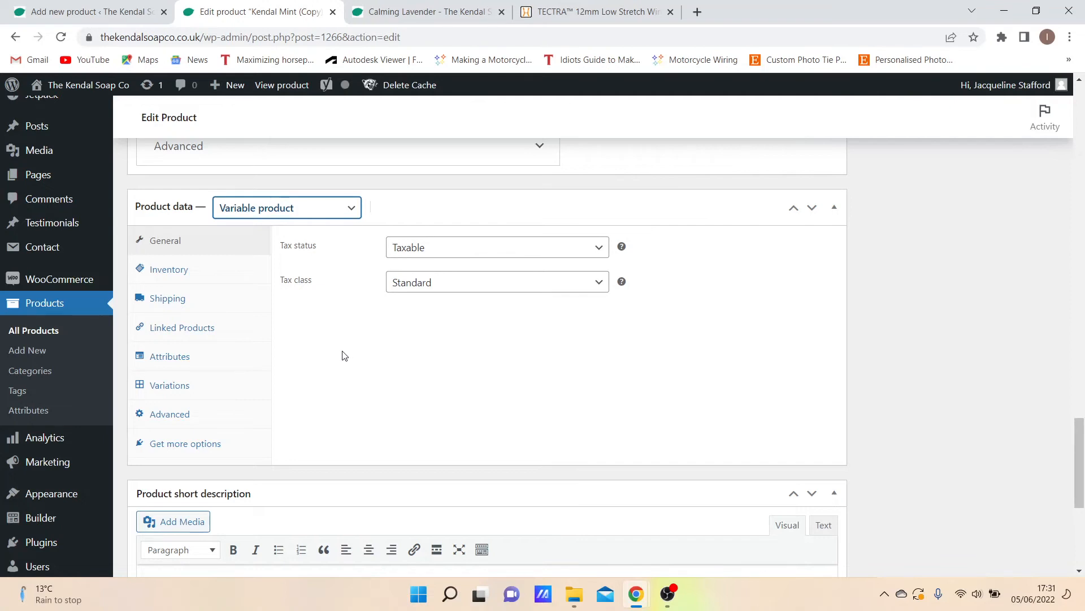
click(326, 220)
click(325, 240)
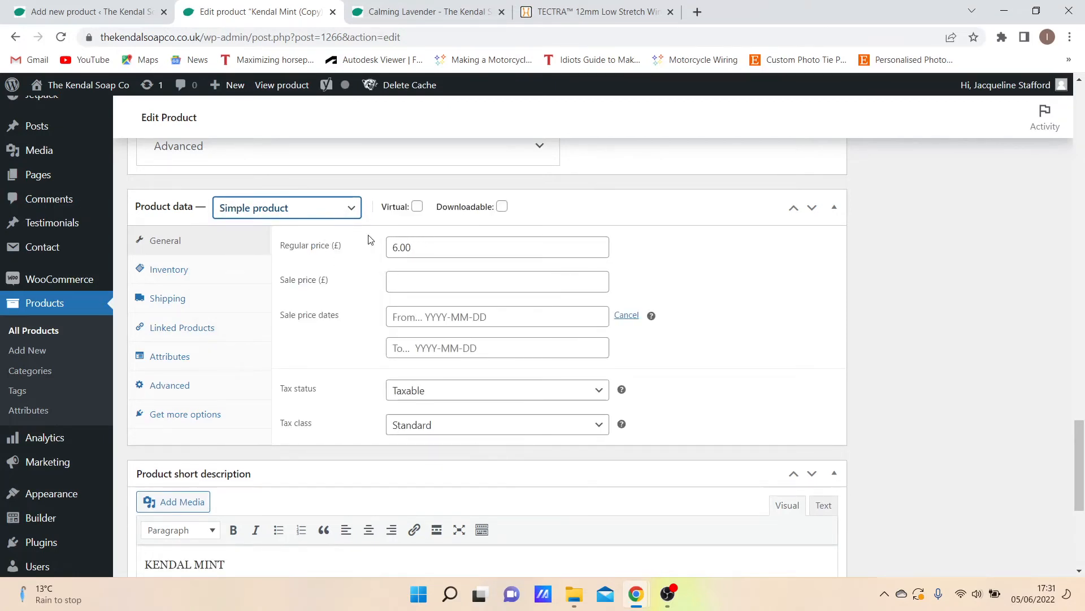
click(342, 211)
click(320, 281)
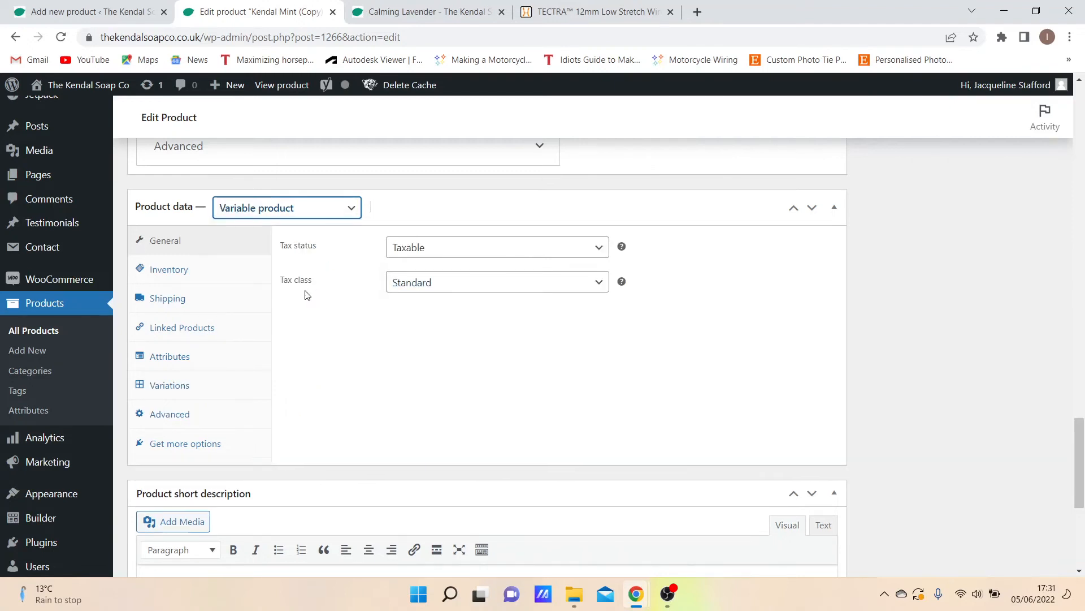
Review the variable product's general, inventory, back-order, shipping and linked product settings, keeping back-orders at Do not allow
click(170, 245)
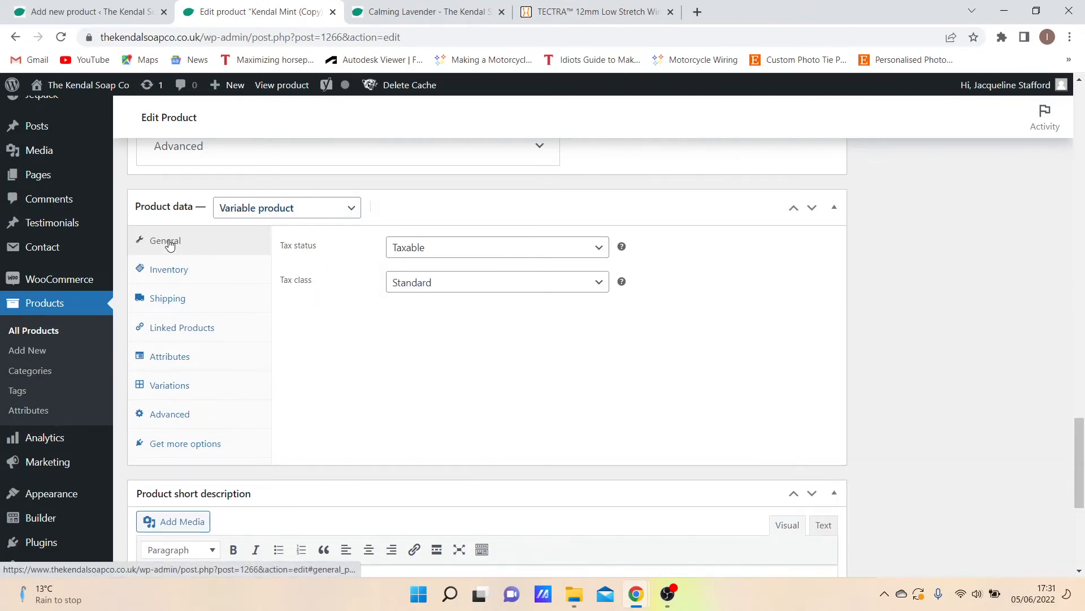
click(163, 272)
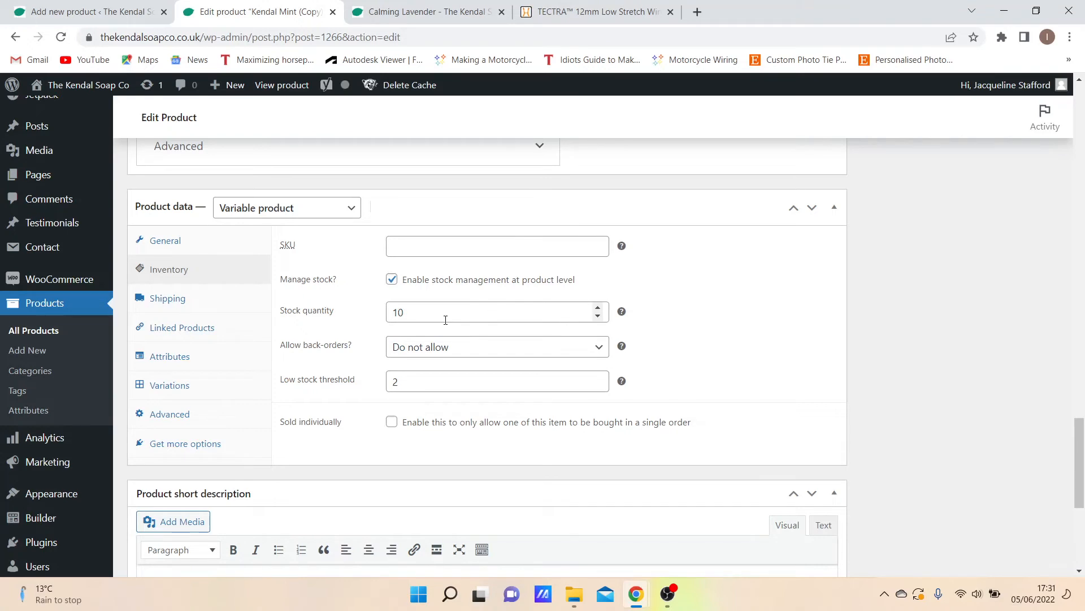
click(449, 350)
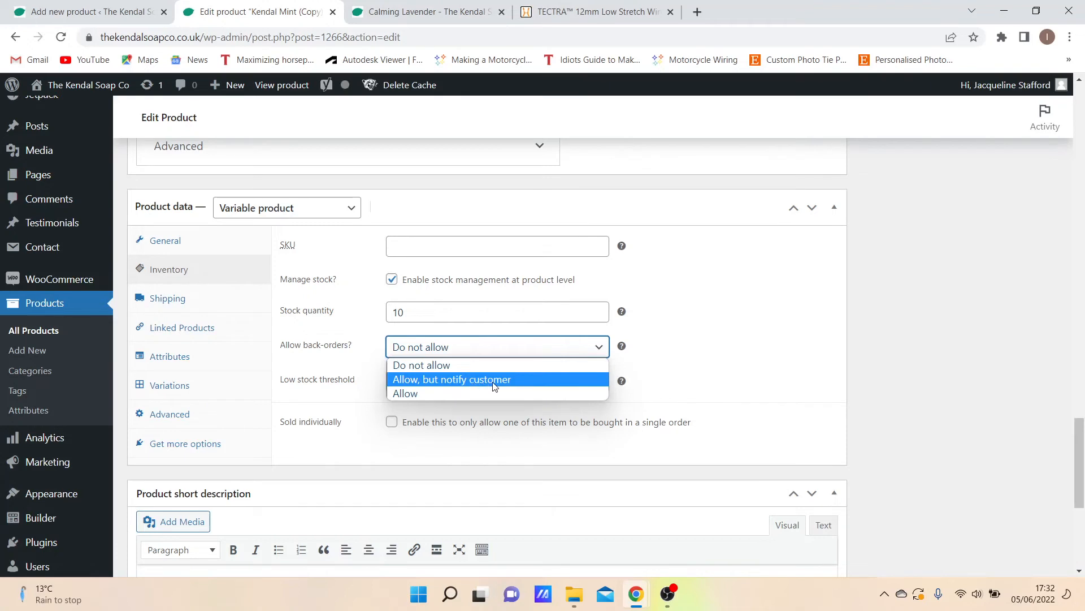
click(506, 356)
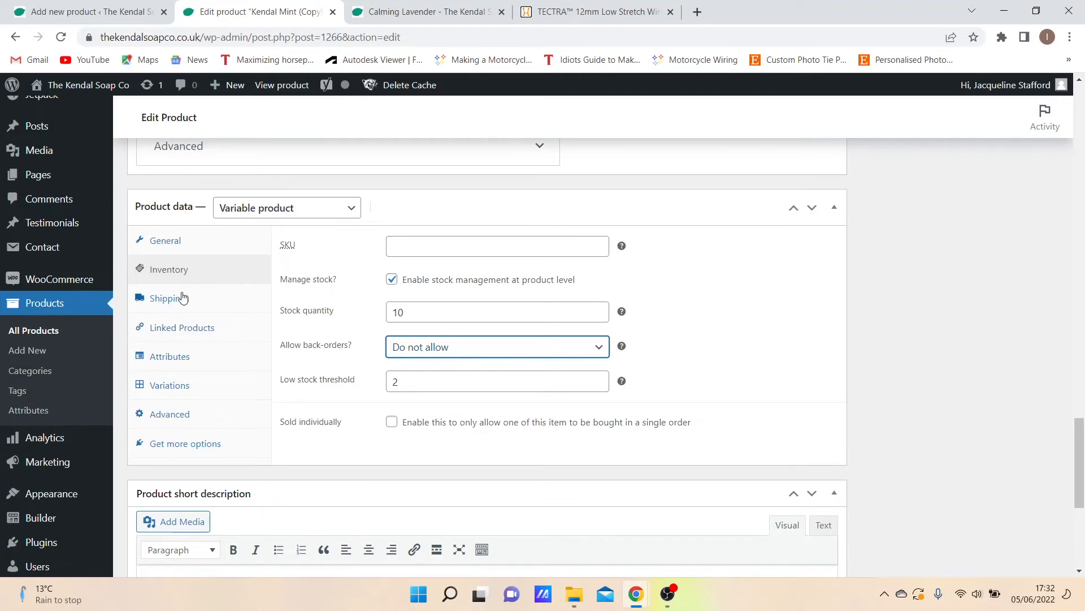
click(169, 304)
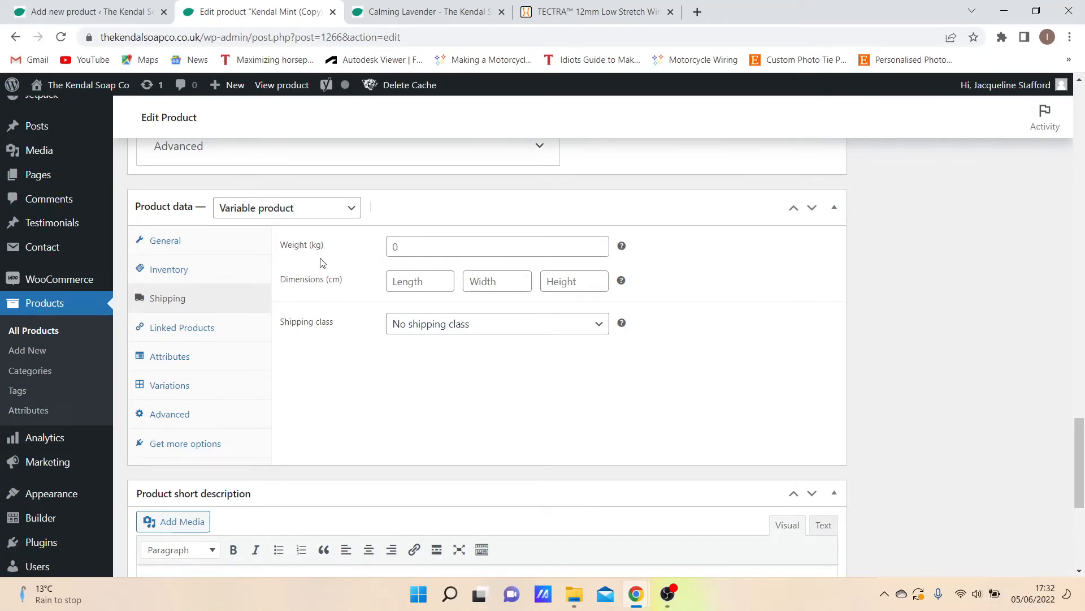
click(182, 323)
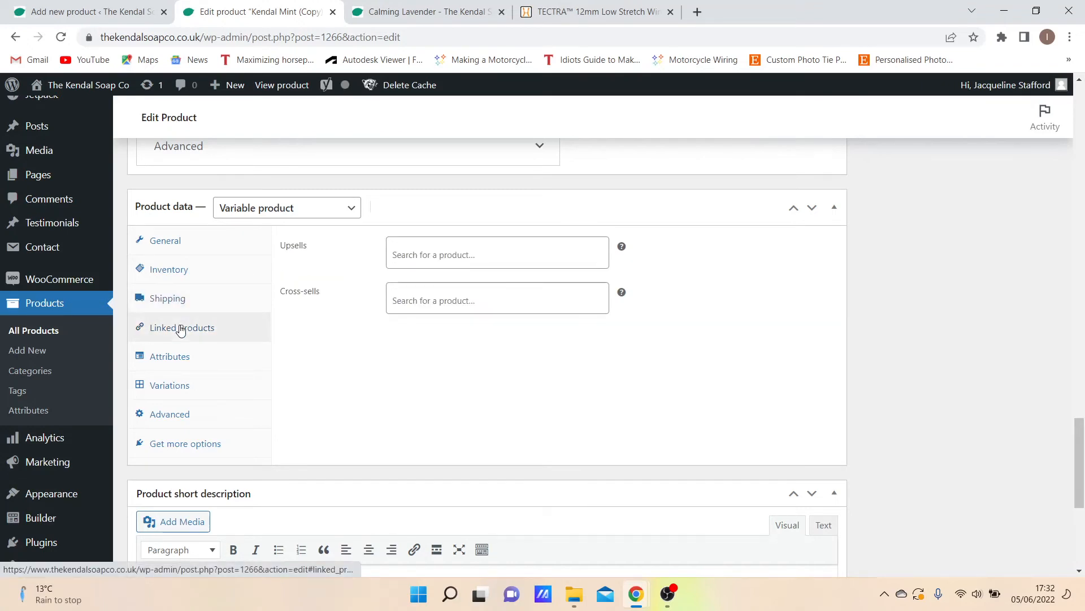
Add the existing Size attribute to the product
click(186, 360)
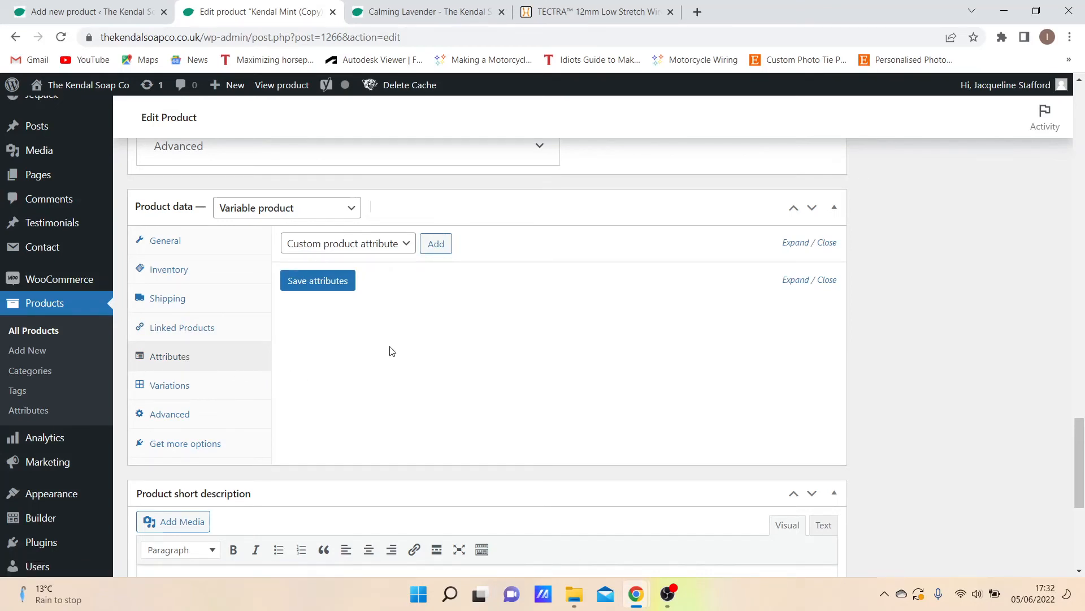
click(402, 244)
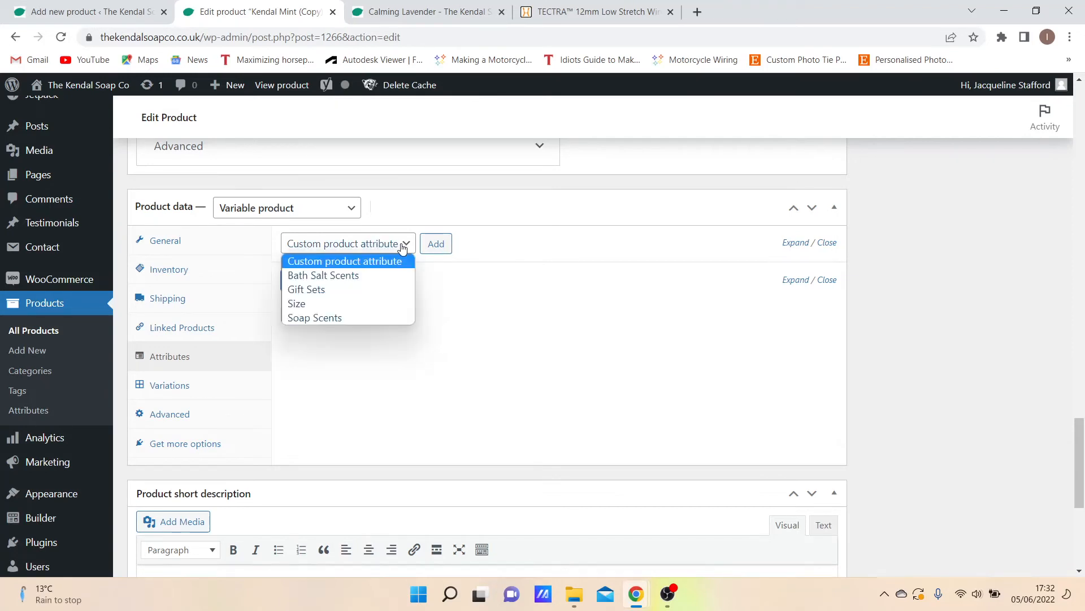
click(373, 304)
click(428, 245)
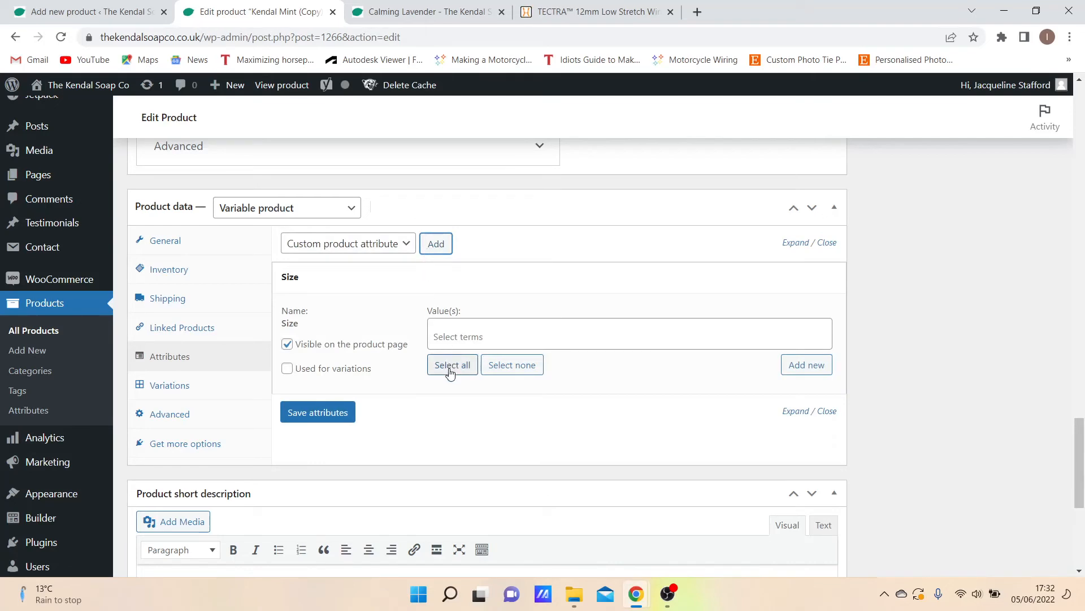
Fill the Size attribute with all available values, and remove every one except 100g and 300g
click(450, 366)
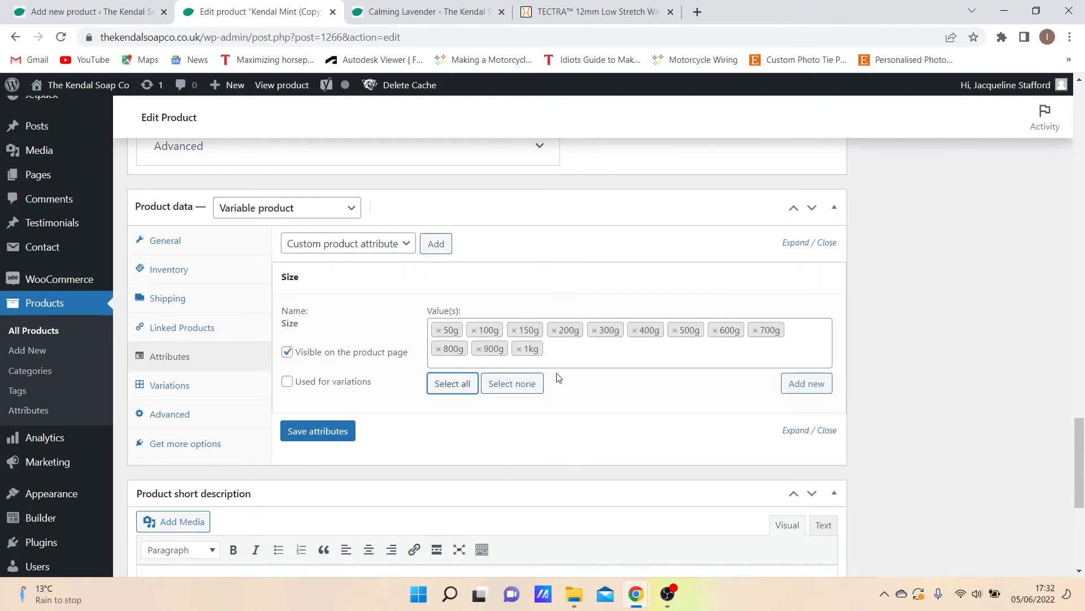
click(439, 331)
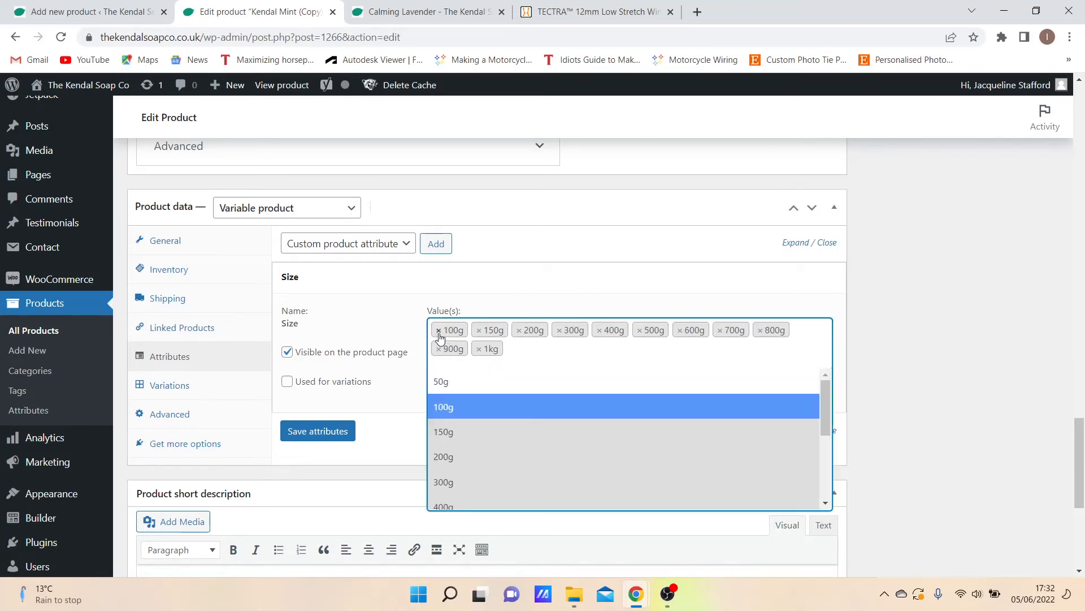
click(478, 330)
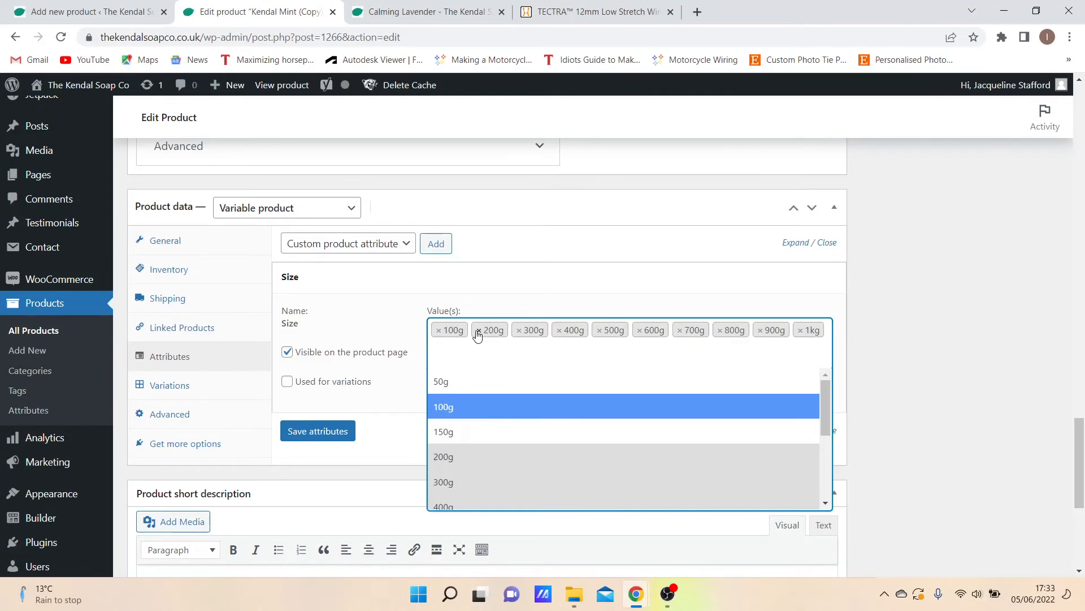
click(477, 330)
click(520, 332)
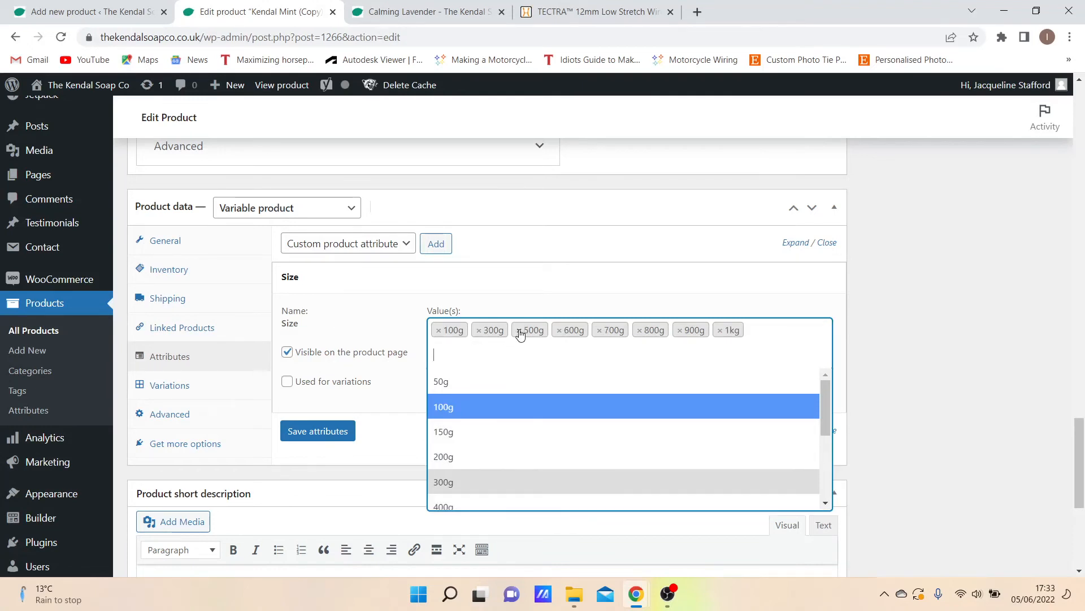
click(520, 331)
click(520, 331)
click(520, 331)
click(519, 331)
click(520, 331)
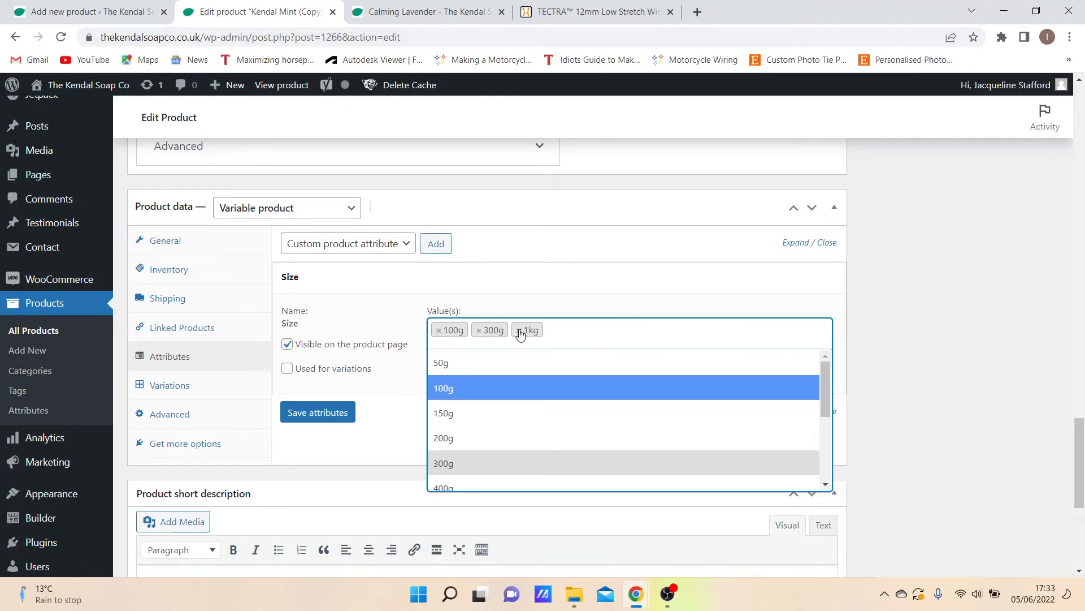
click(520, 331)
Enable the Size attribute for use in variations and save the attributes
click(416, 368)
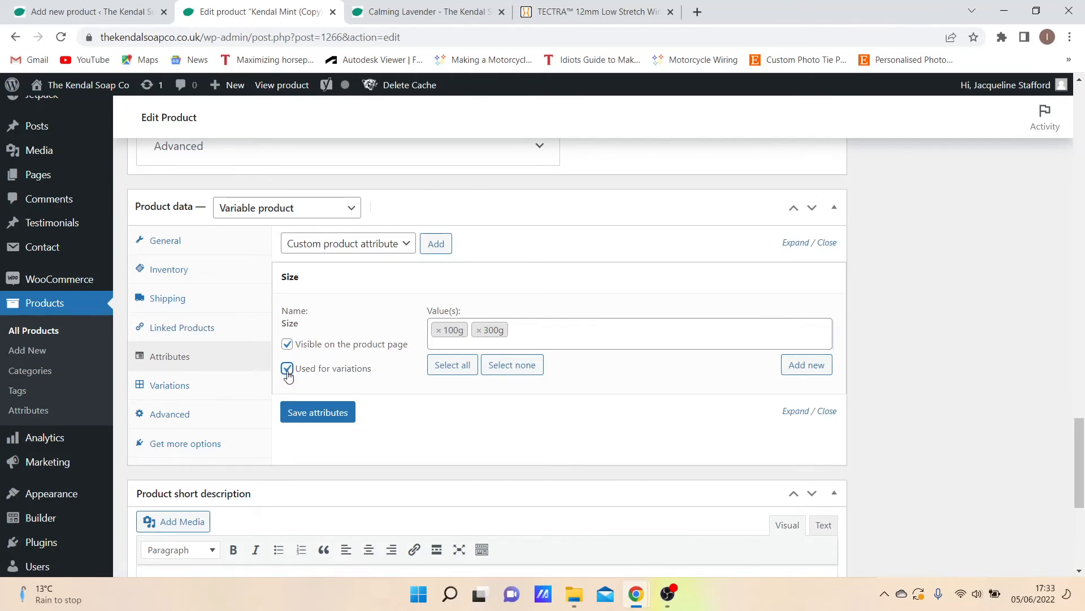
click(315, 417)
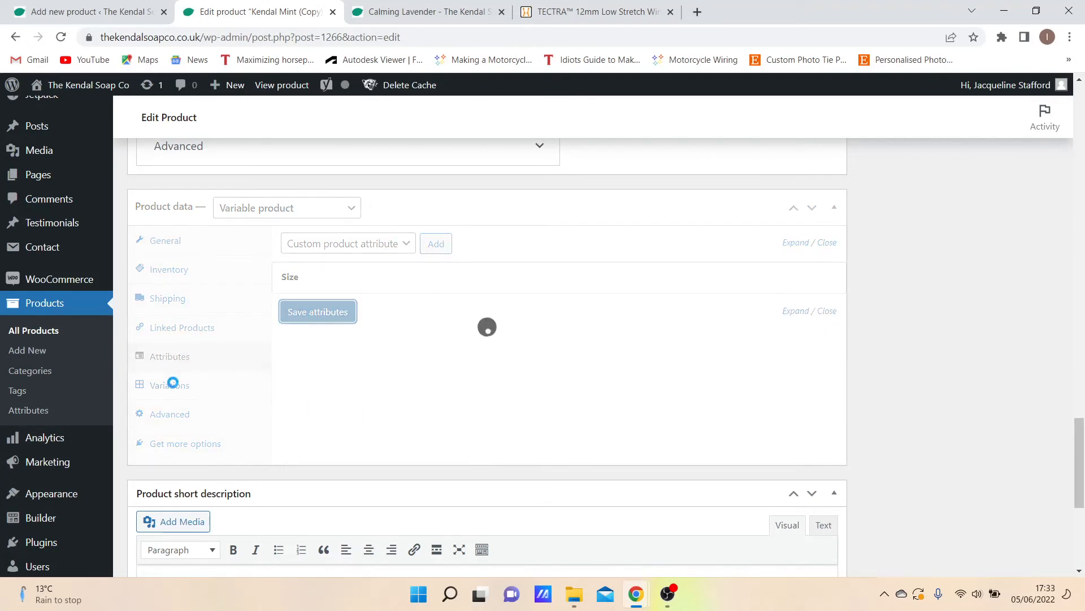
Add two variations to the product, one for the 100g size and one for the 300g size
click(170, 386)
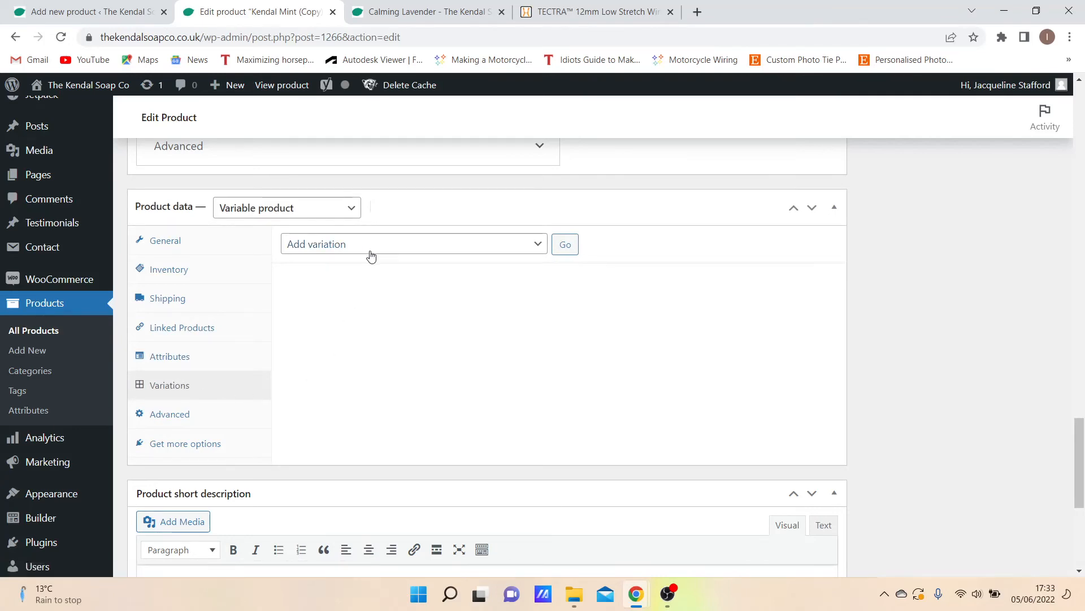
click(565, 249)
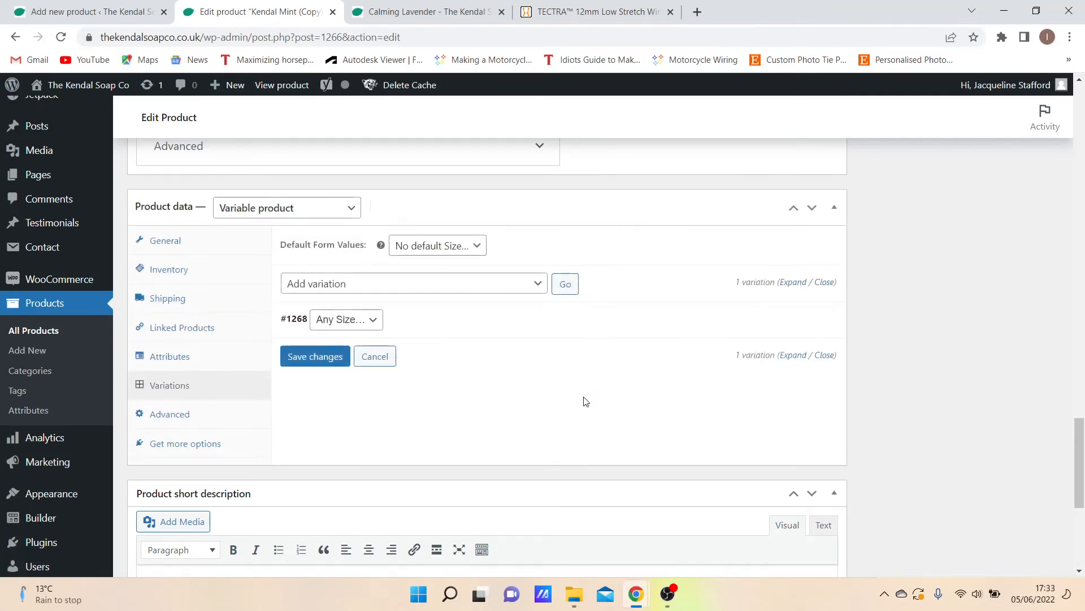
click(367, 319)
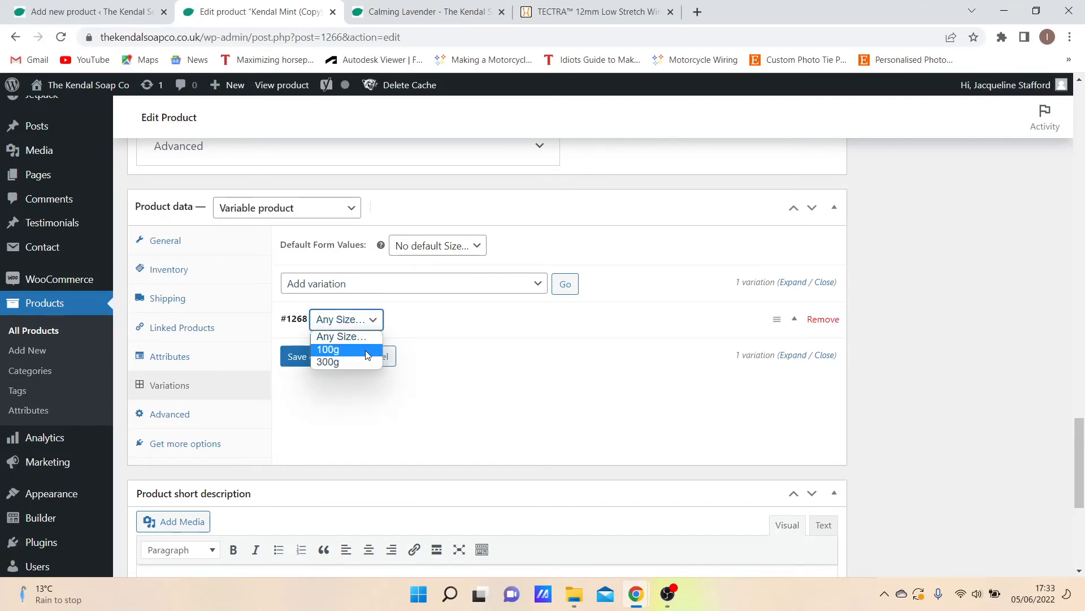
click(368, 350)
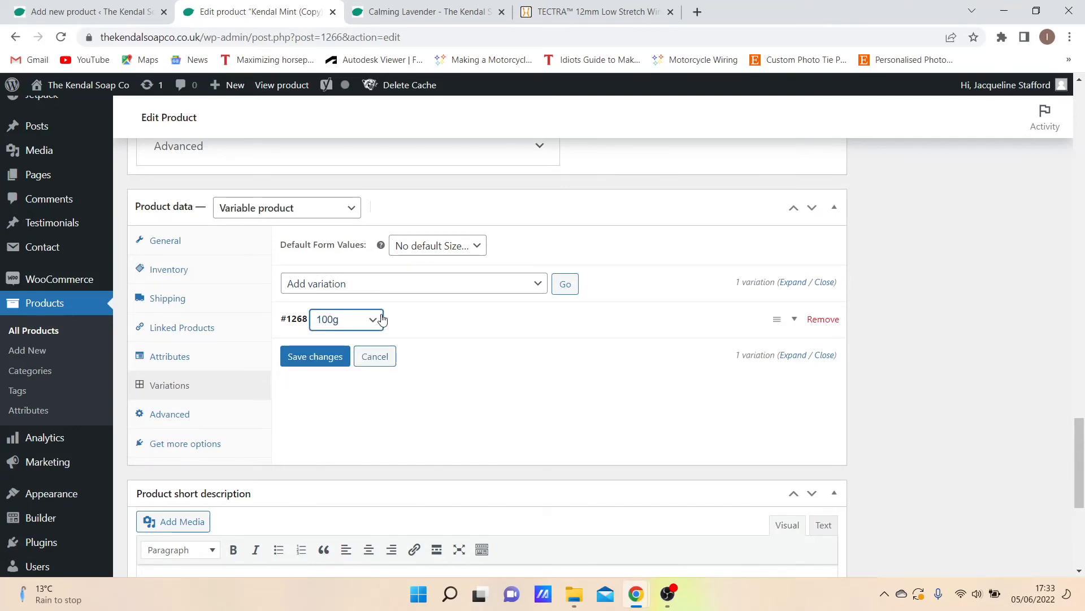
click(566, 284)
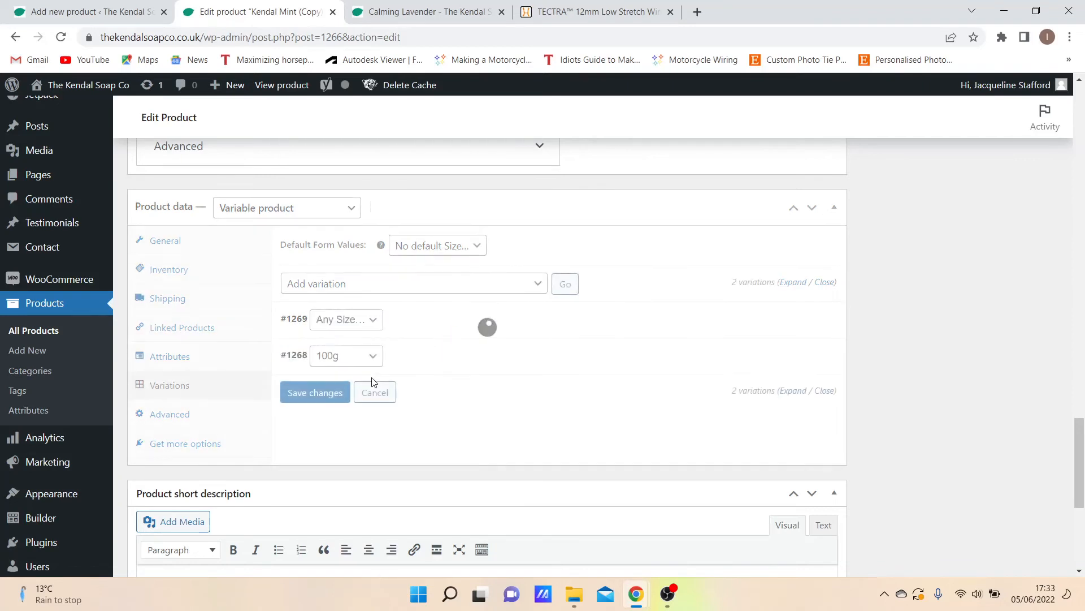
click(368, 322)
click(366, 362)
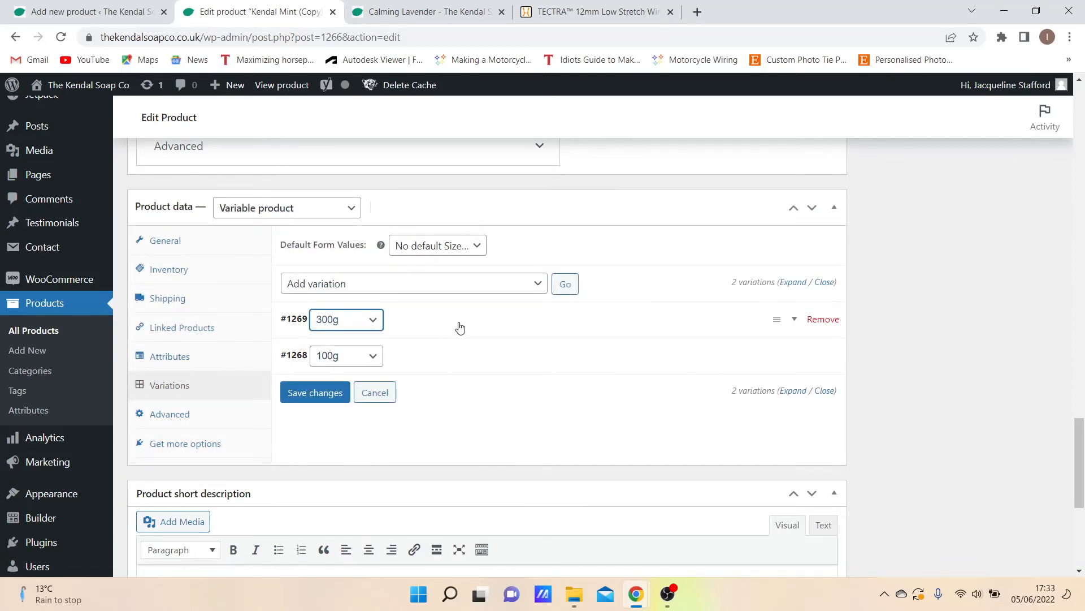
Reload the Calming Lavender product page and check which size it preselects
click(429, 247)
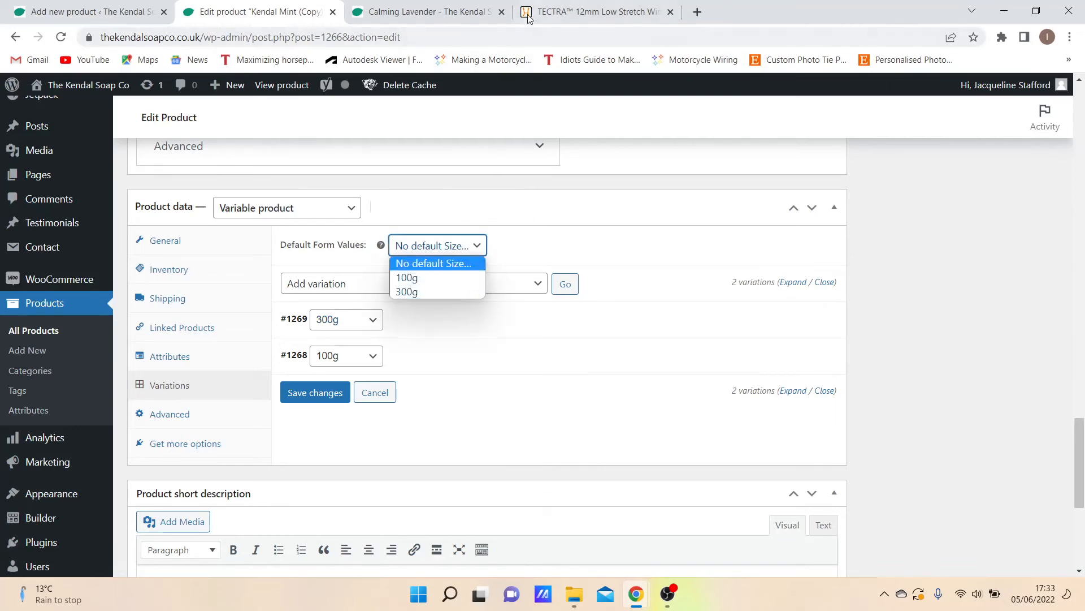
click(478, 11)
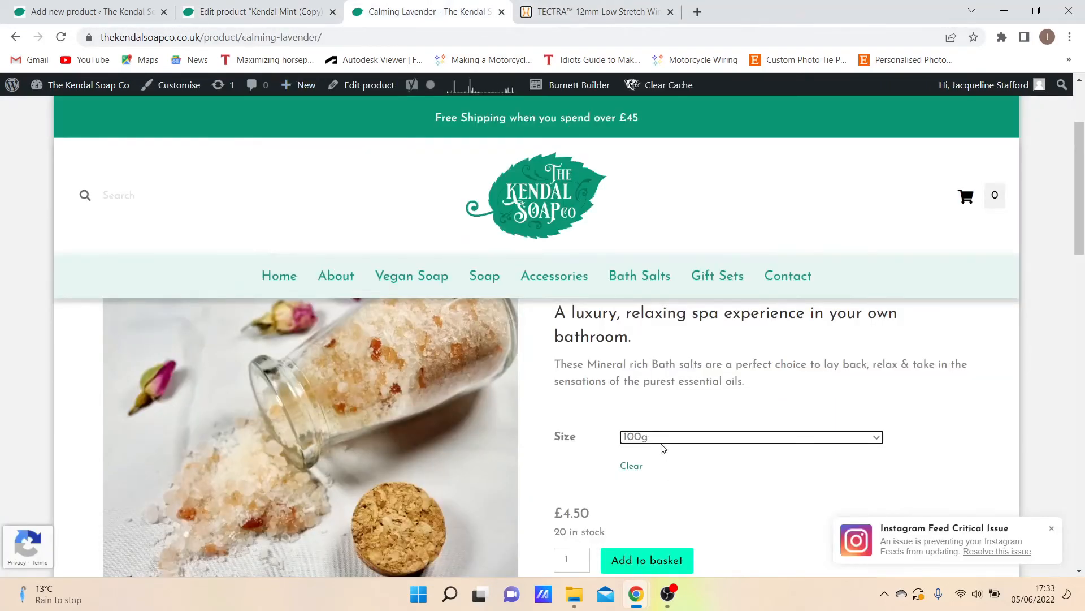
click(60, 37)
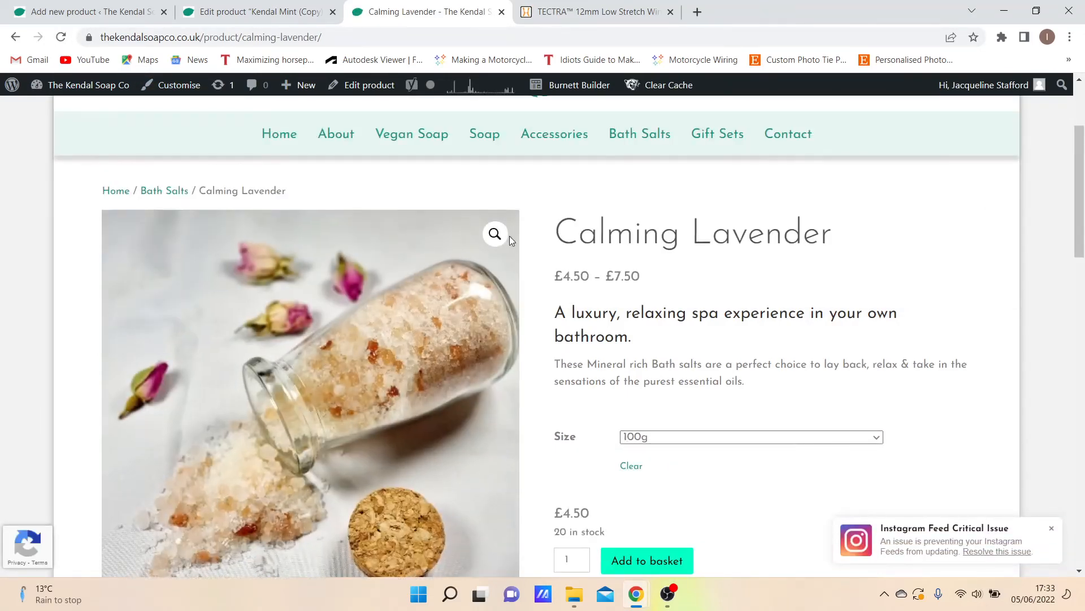
click(270, 12)
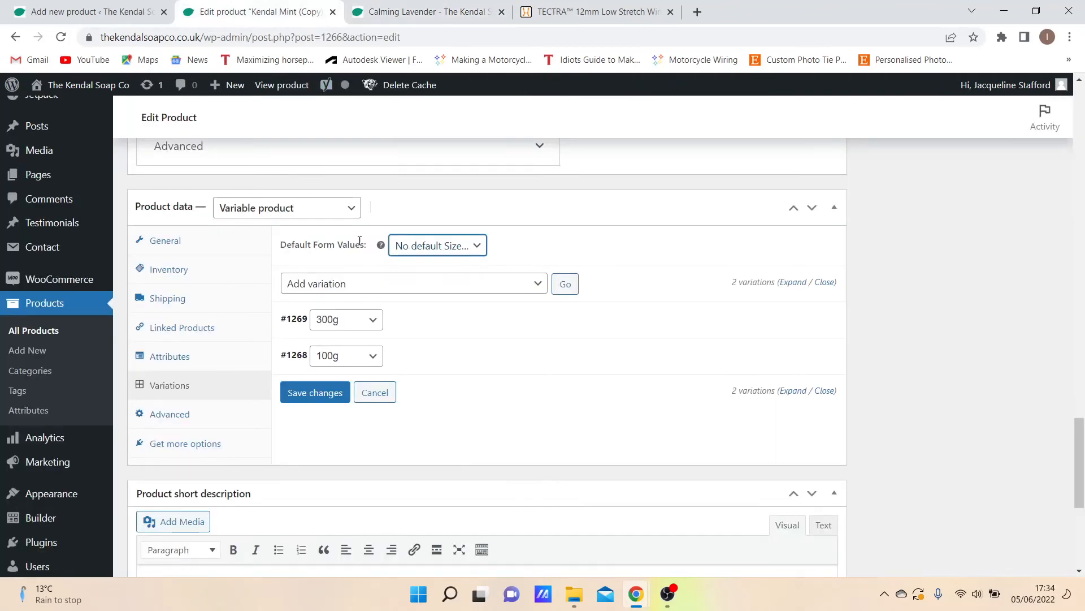
Set the product's default form value for size to 300g
click(428, 247)
click(429, 274)
click(444, 253)
click(433, 287)
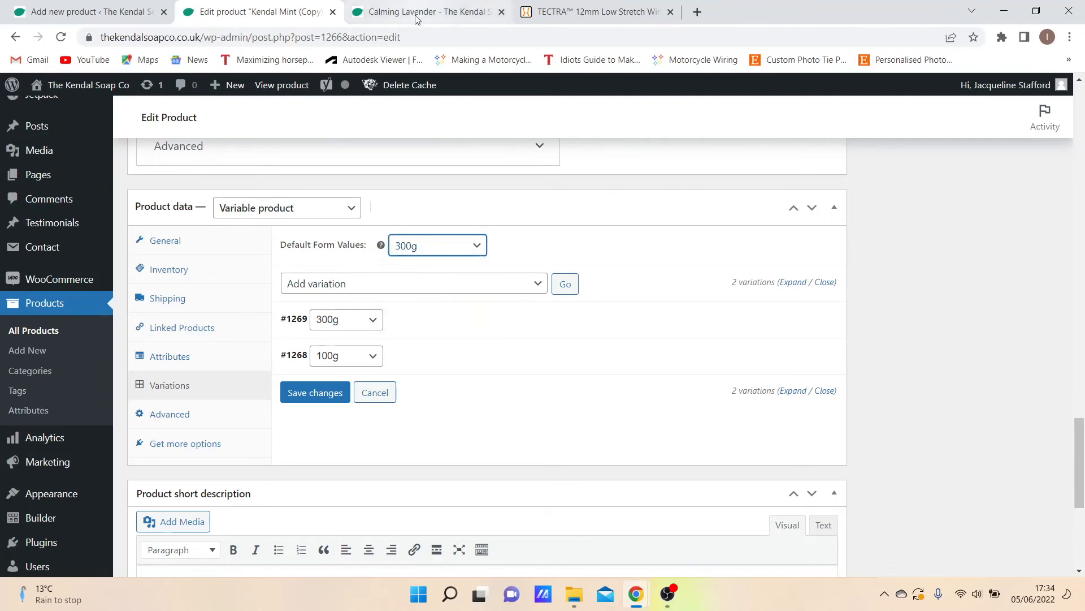
Select the 300g size on the Calming Lavender product page to view how that option displays
click(416, 14)
click(635, 437)
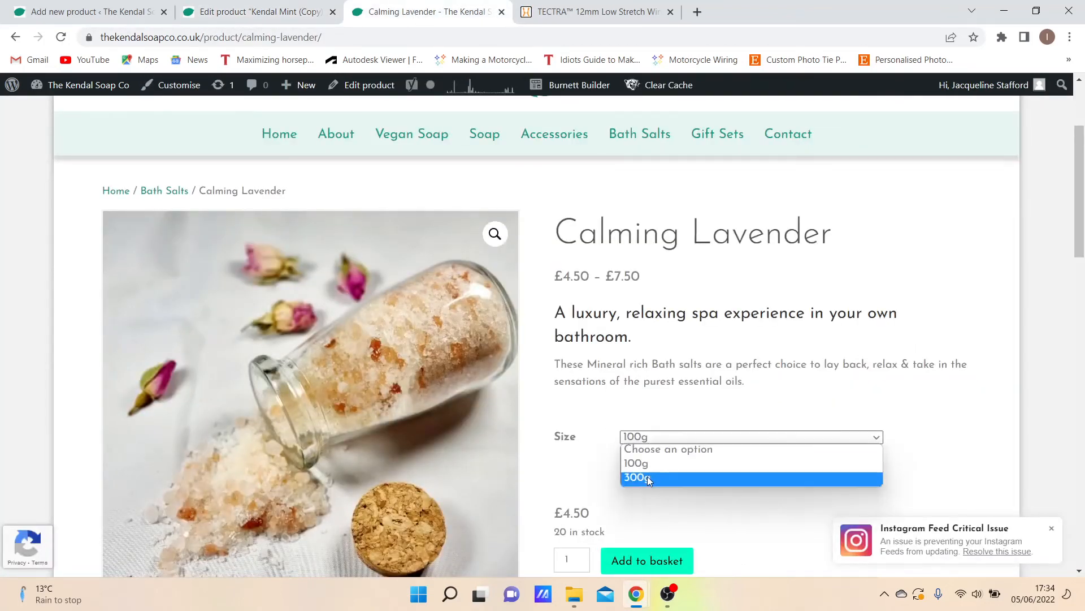
click(646, 478)
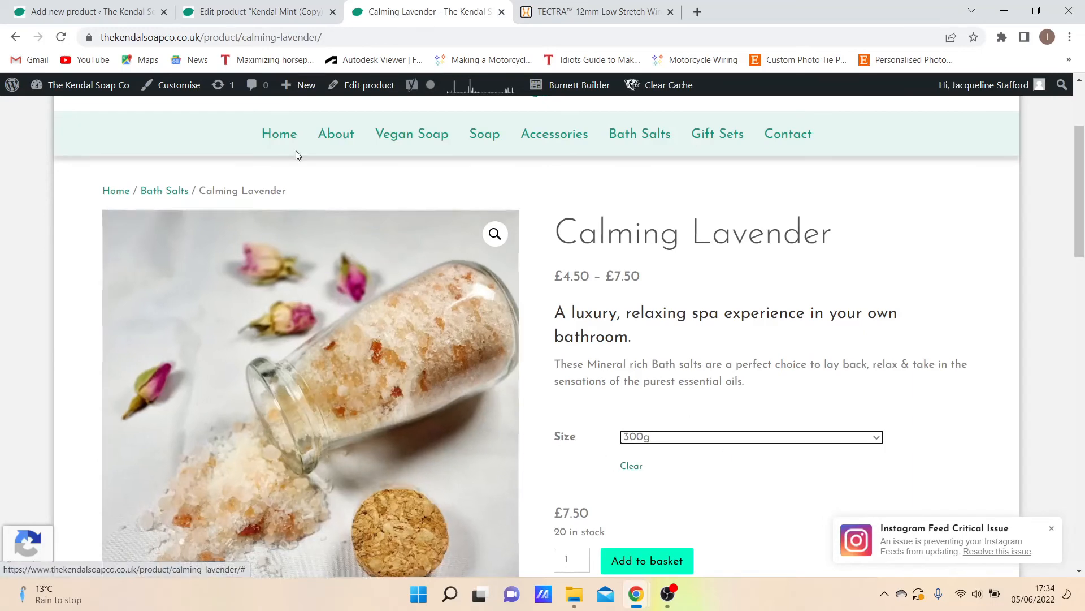
Set the product's default form value to 100g and compare it with the size selector on the Calming Lavender page
click(260, 12)
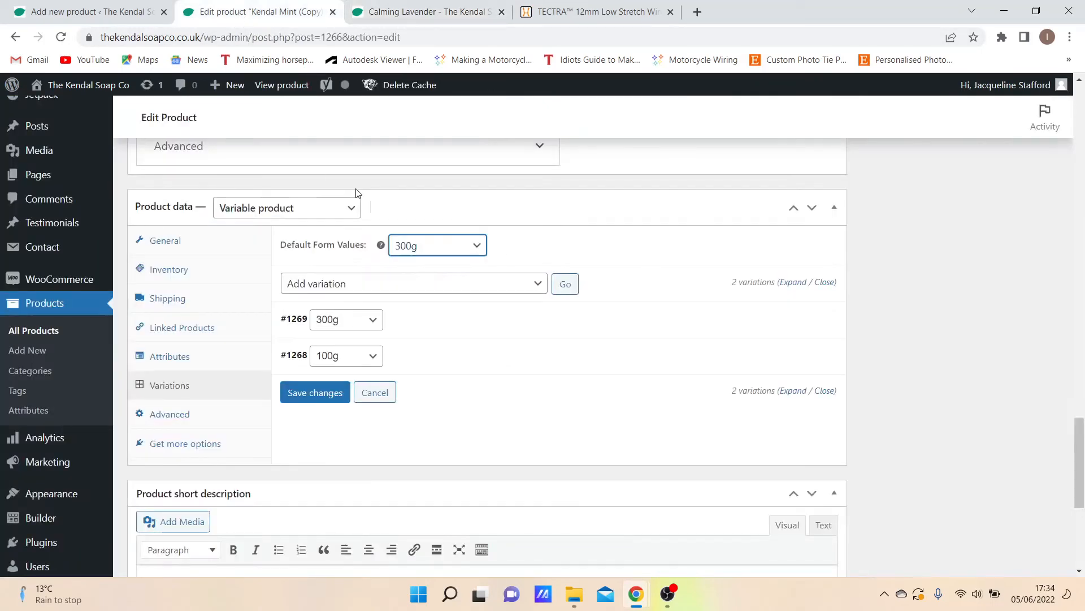
click(465, 245)
click(458, 277)
click(477, 12)
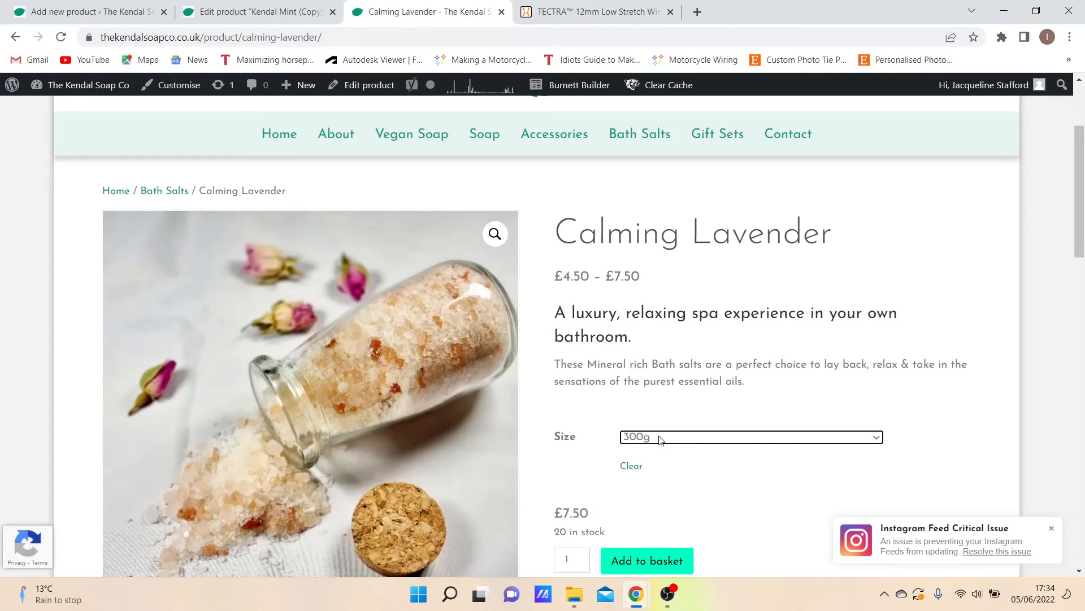
click(257, 12)
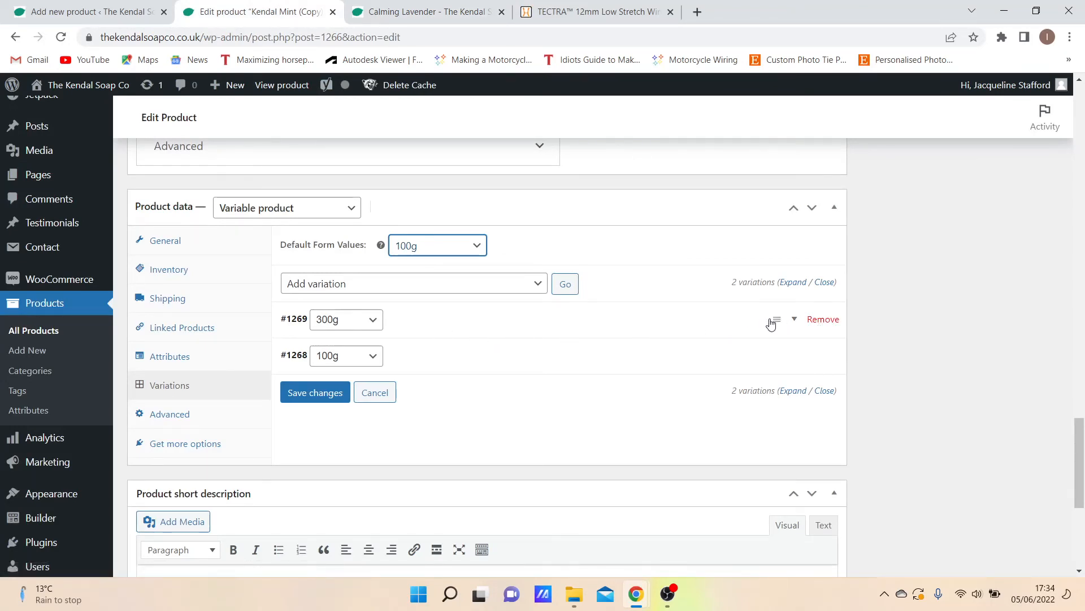
Swap the order of the 300g and 100g variations and swap them back
drag(774, 320, 775, 355)
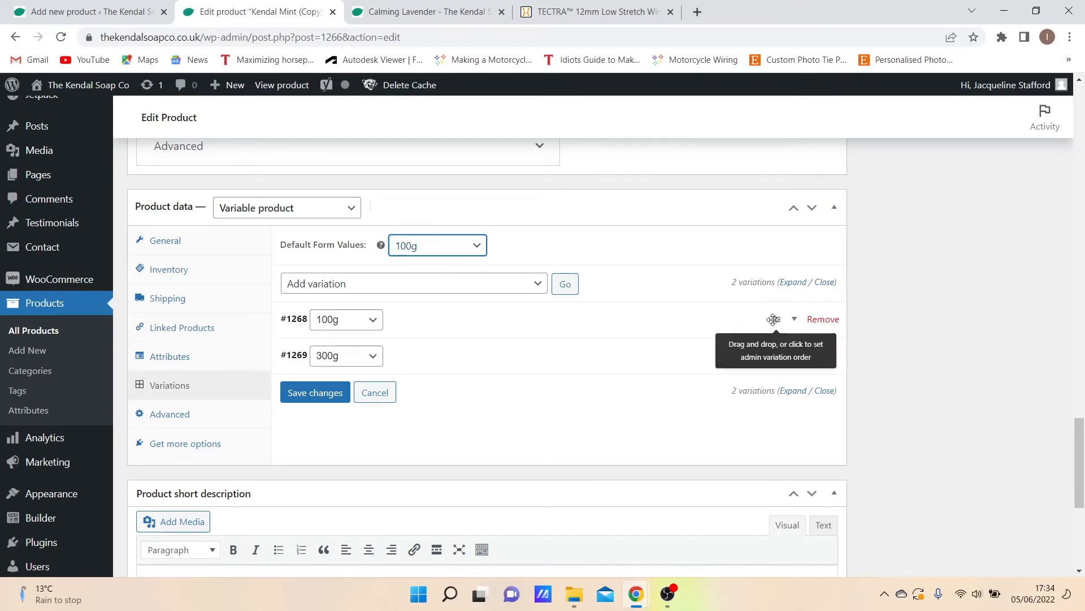
drag(773, 320, 769, 355)
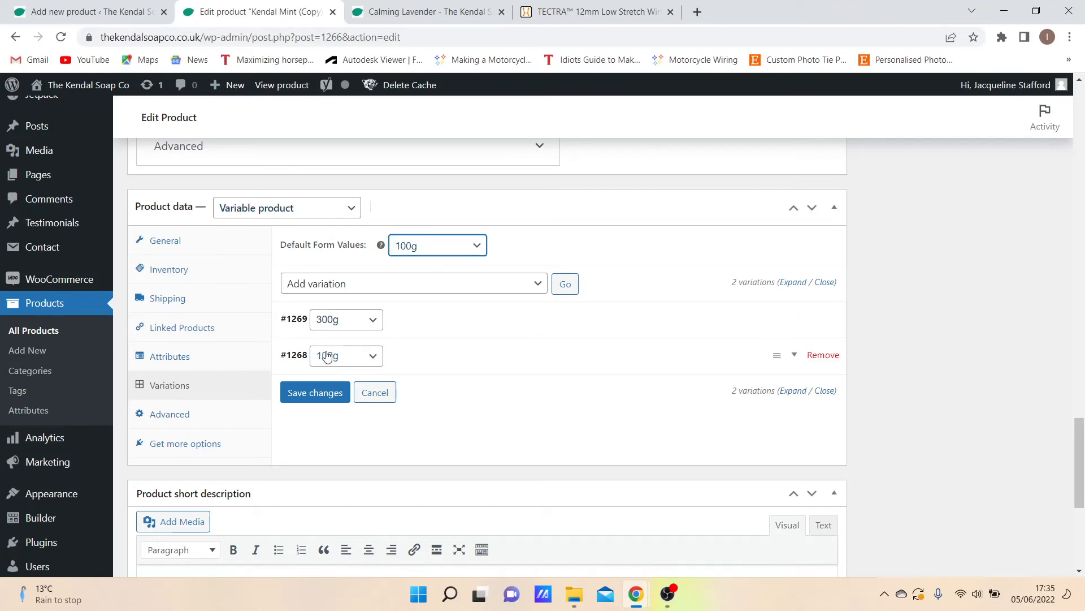
Give the 300g variation a regular price of £7, enable stock management and set its stock quantity to 5
click(450, 324)
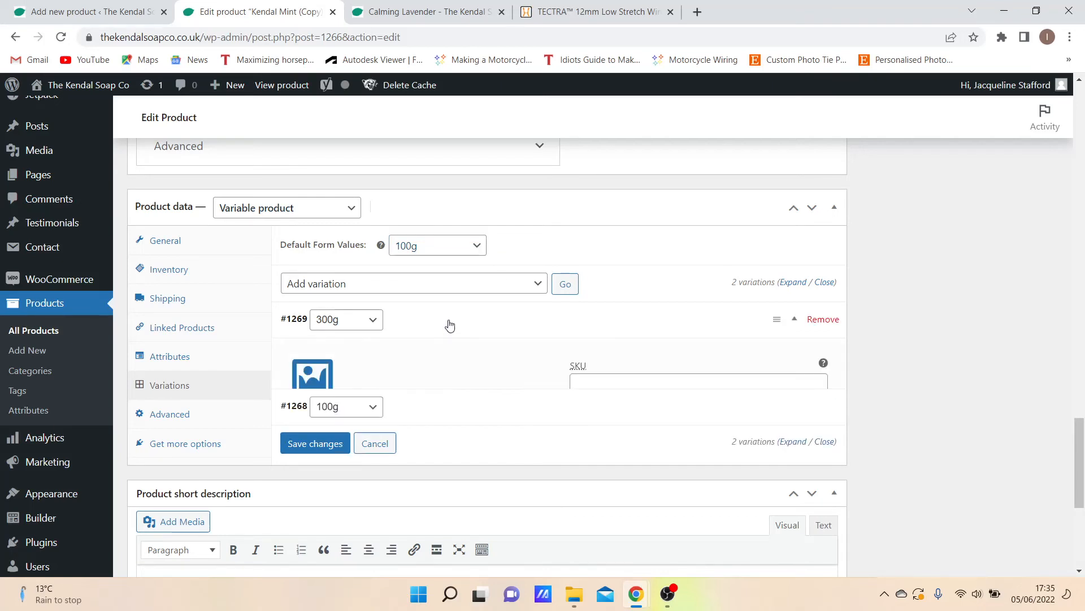
scroll(450, 325, down, 1)
scroll(450, 324, down, 1)
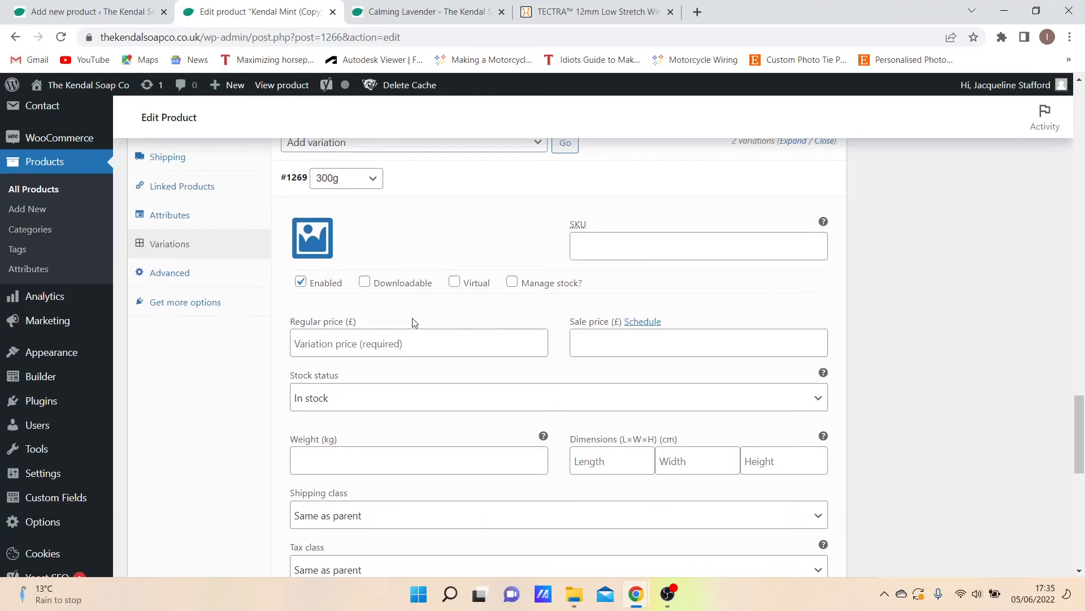
click(328, 345)
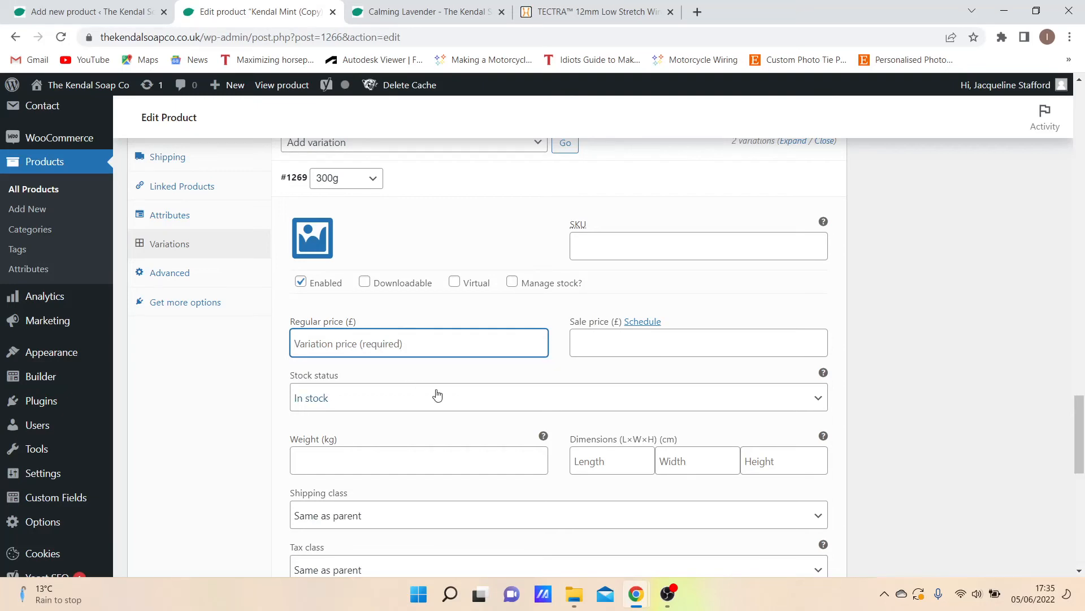
text(7)
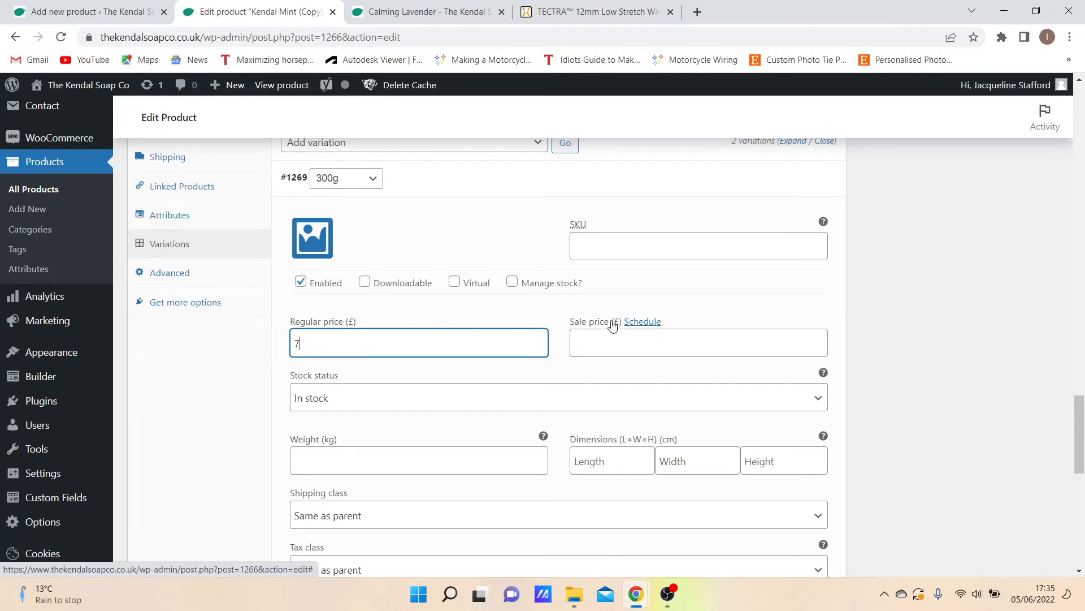
click(511, 282)
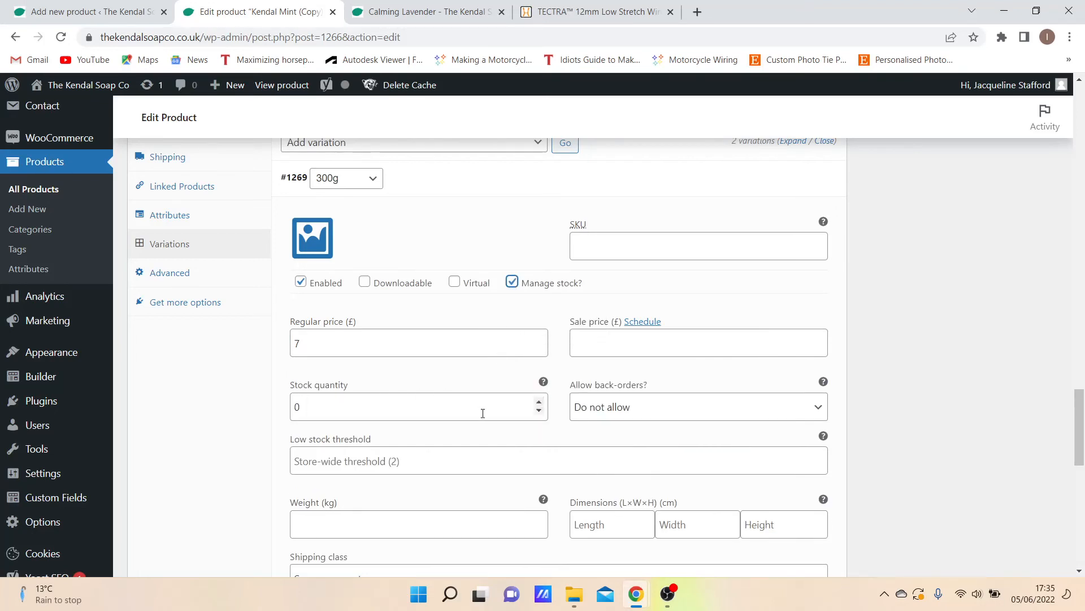
click(539, 403)
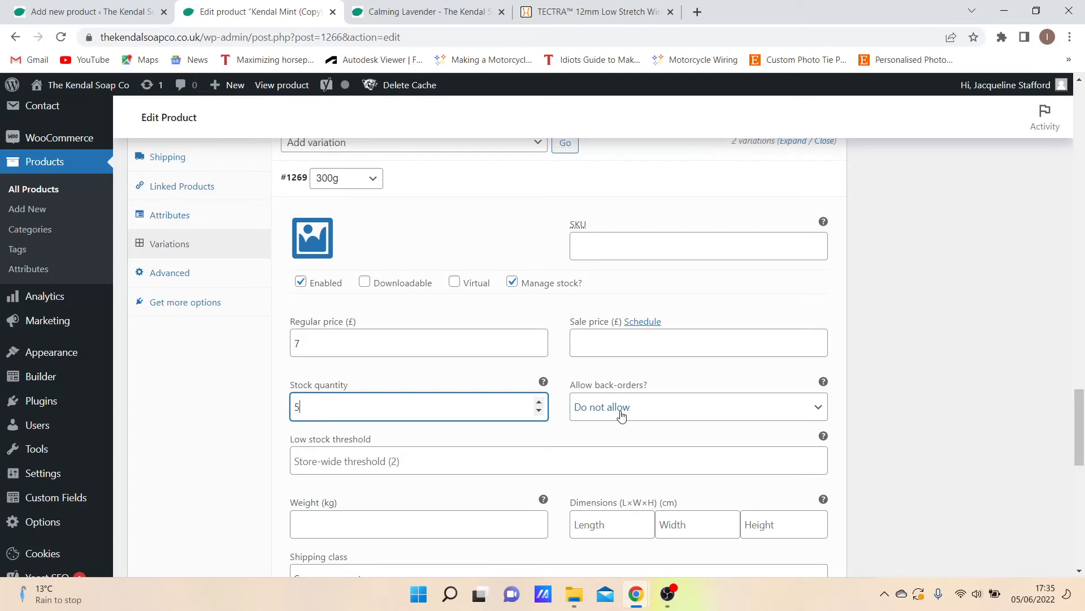
scroll(622, 416, down, 1)
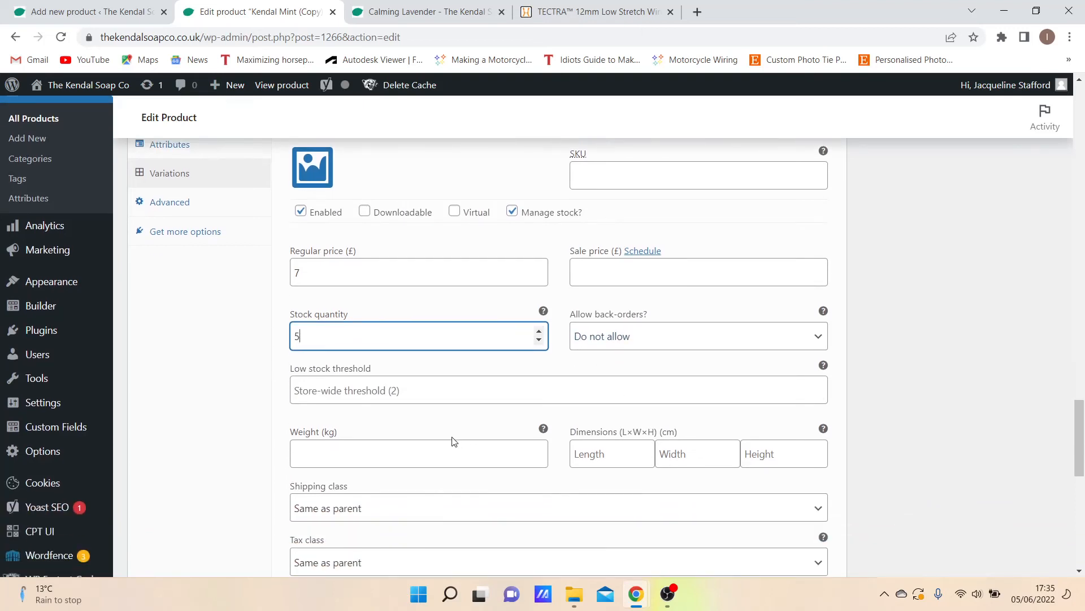
click(427, 450)
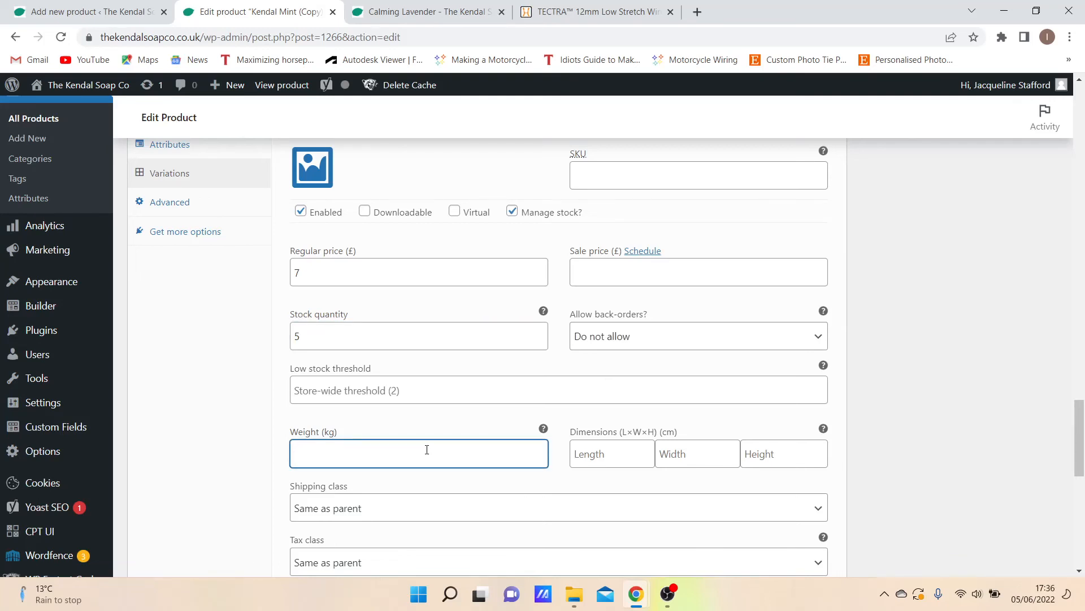
Enable stock management for the 100g variation, with a regular price of £4 and a stock quantity of 3
scroll(427, 450, down, 4)
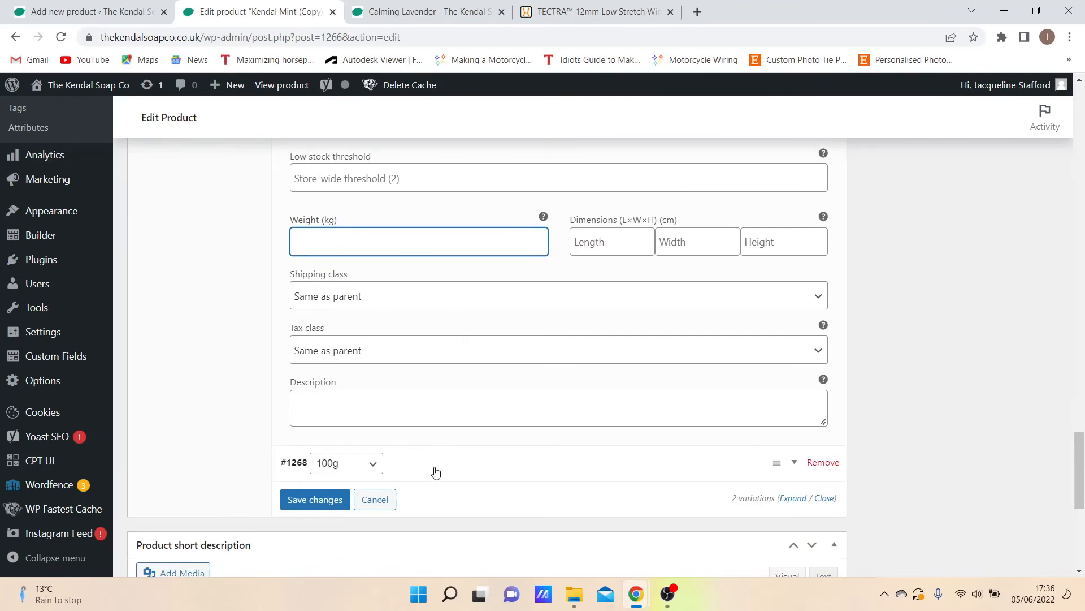
scroll(447, 453, down, 1)
click(467, 404)
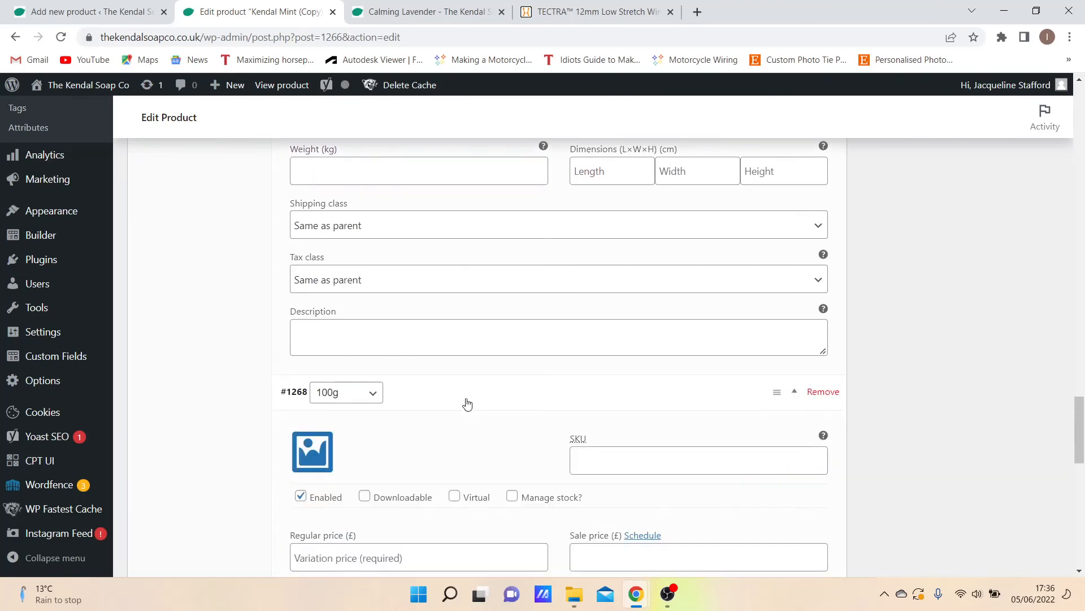
scroll(468, 403, down, 2)
scroll(468, 402, down, 2)
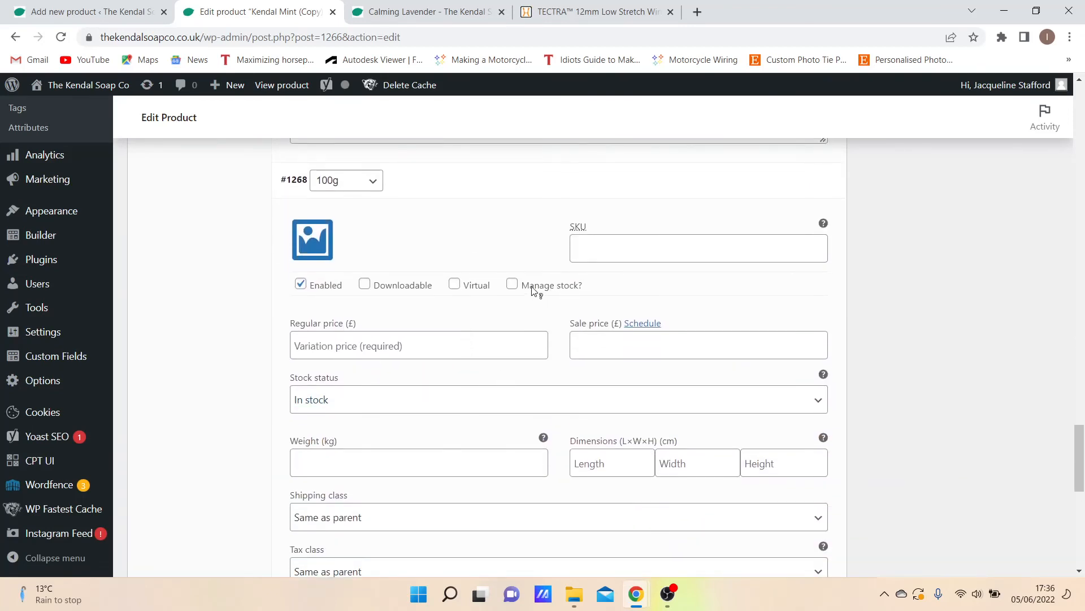
click(511, 284)
click(441, 340)
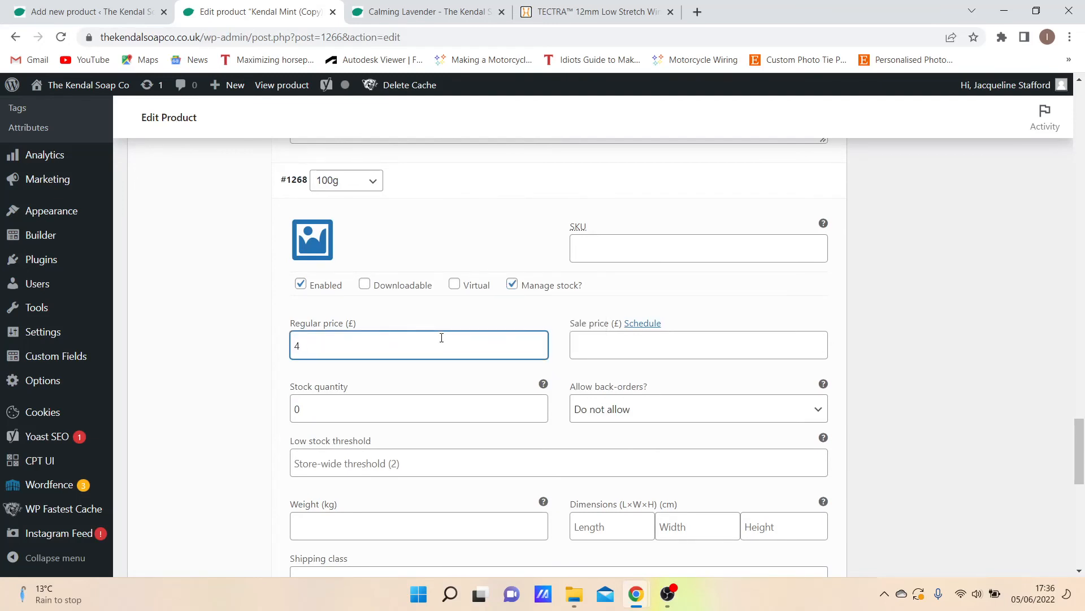
scroll(442, 338, down, 1)
click(538, 334)
click(537, 334)
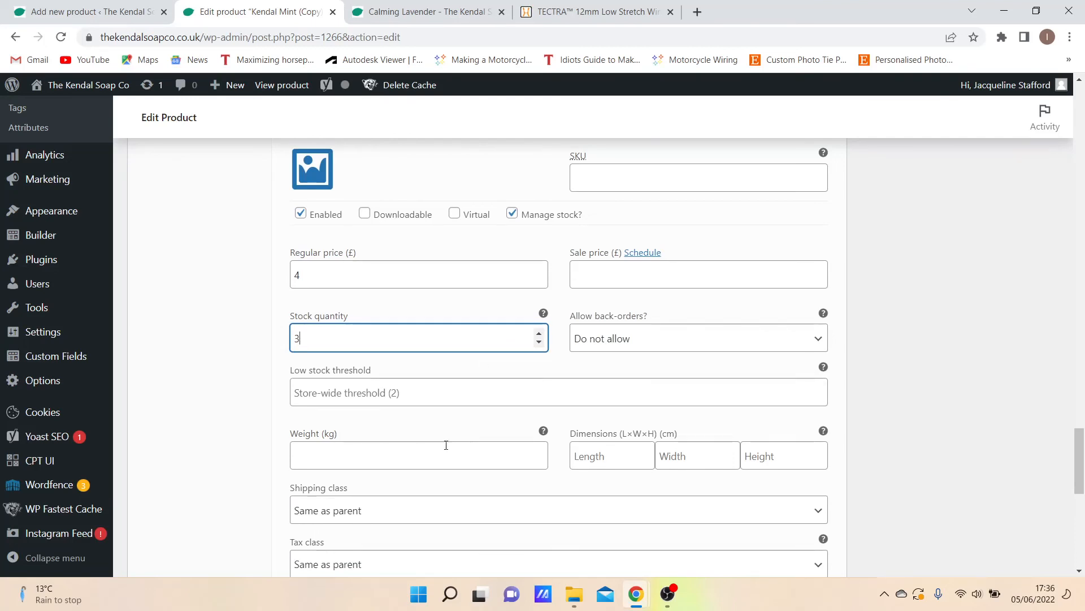
Save the variation changes and review the variation list and short description
scroll(637, 336, down, 3)
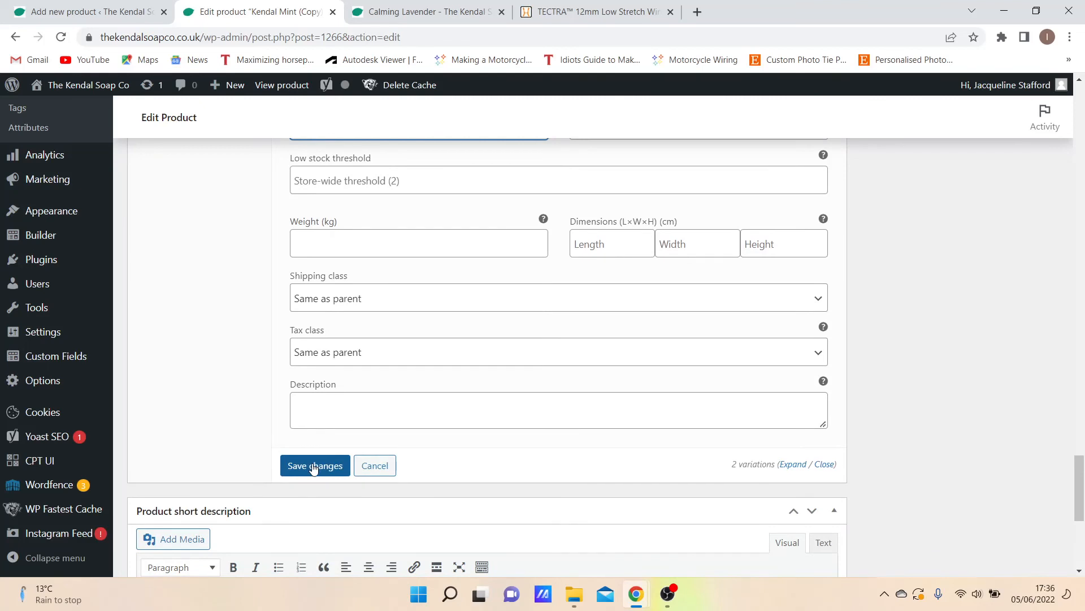
click(314, 467)
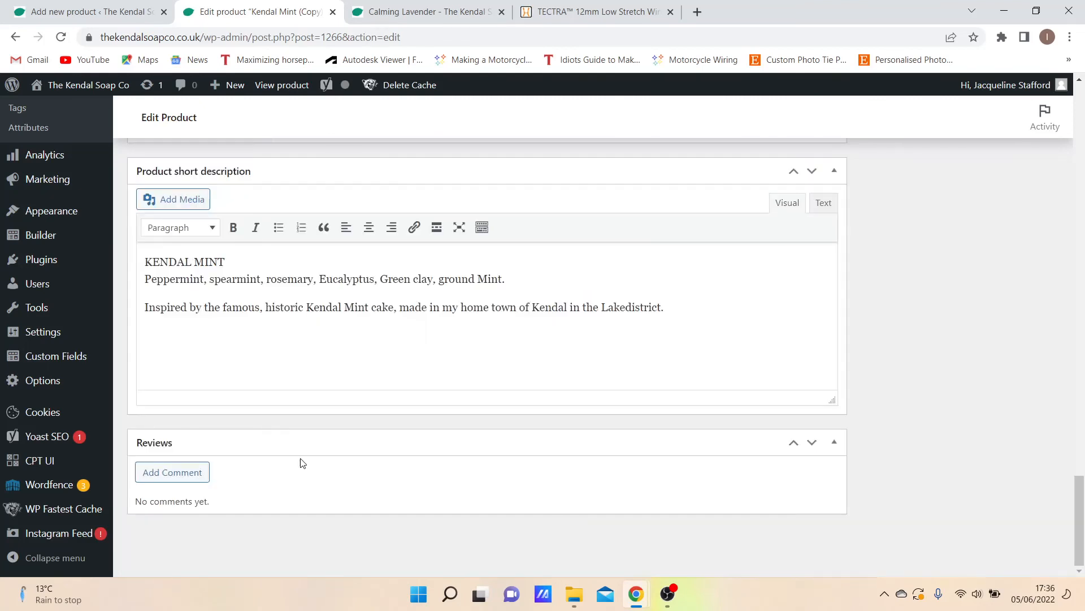
scroll(295, 392, up, 2)
scroll(296, 391, up, 3)
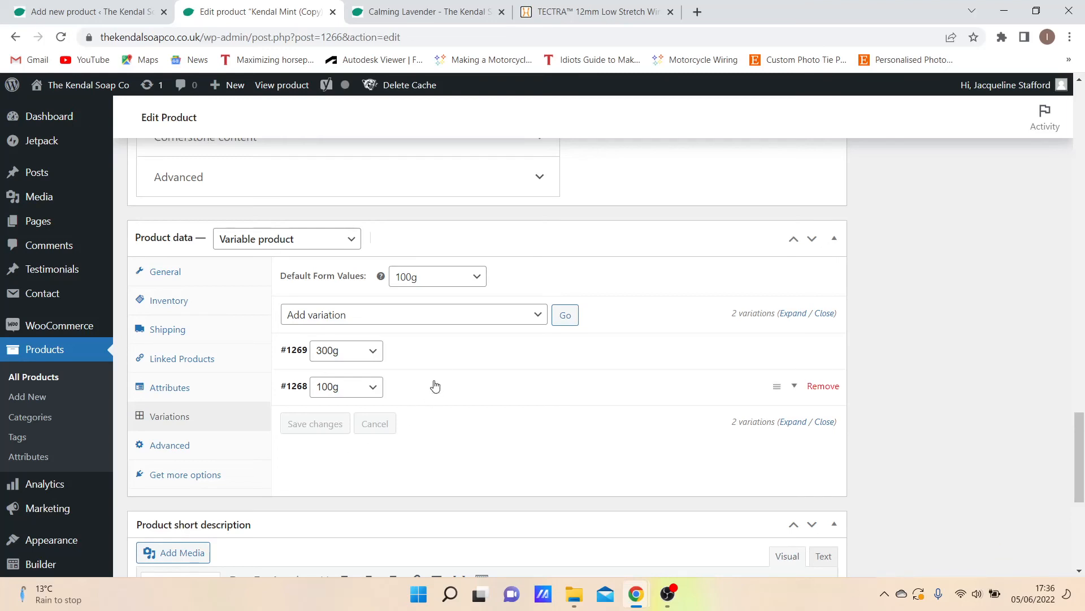
scroll(435, 386, down, 4)
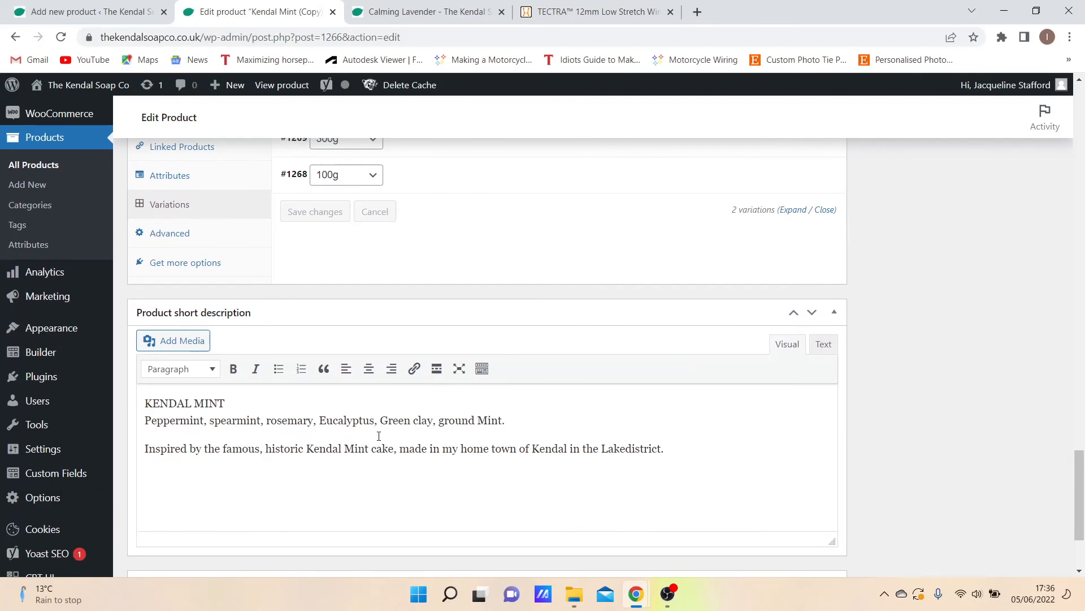
Search the storefront for "soap" and find the private Kendal Mint (Copy) entry among the results
click(435, 13)
scroll(526, 327, up, 3)
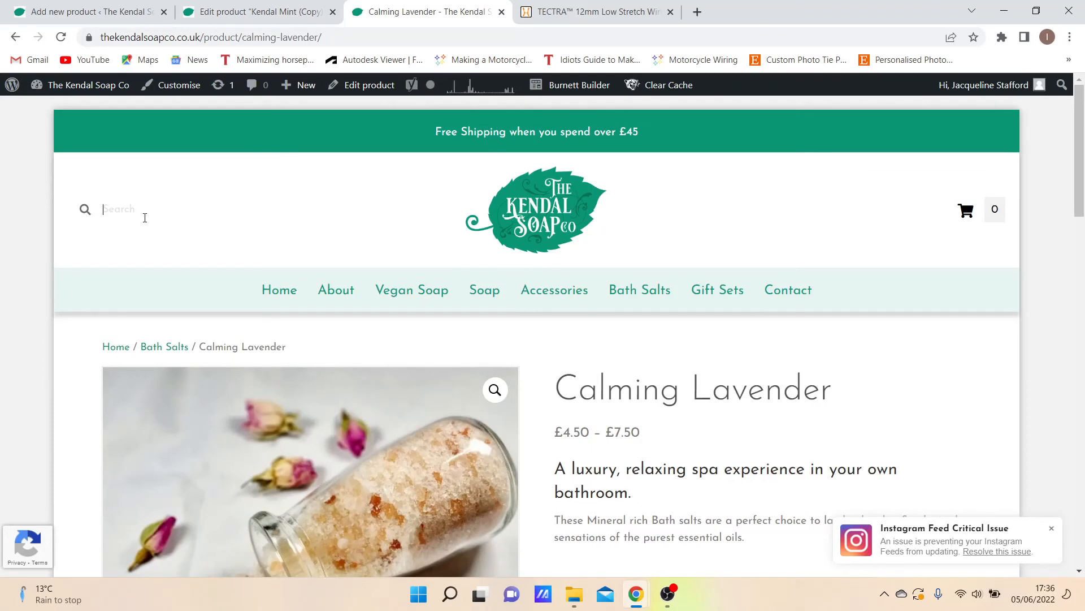
text(soap)
key(Return)
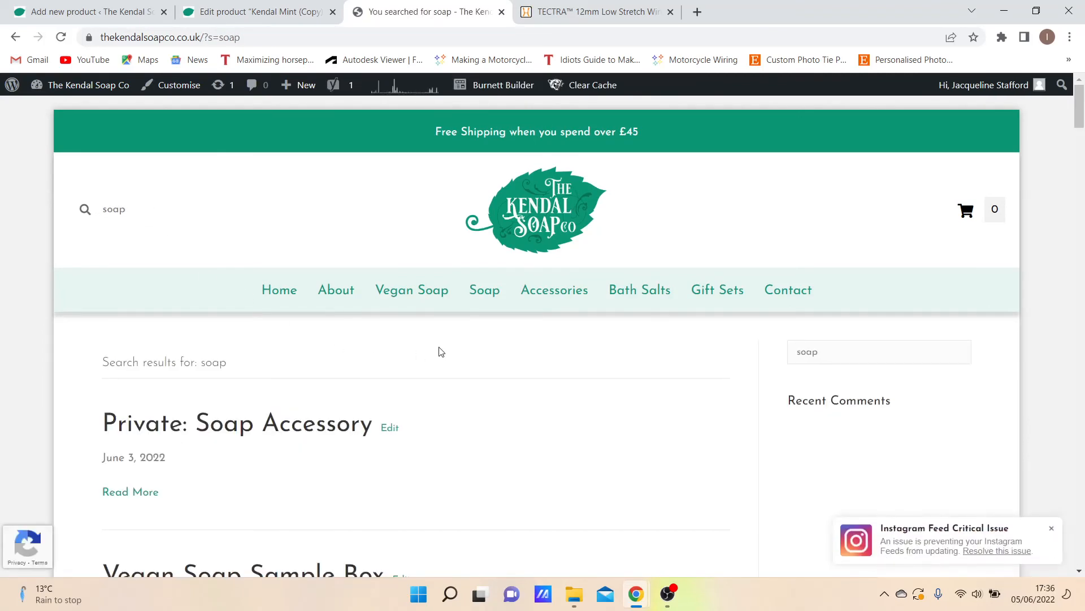
scroll(441, 351, down, 2)
scroll(585, 371, down, 8)
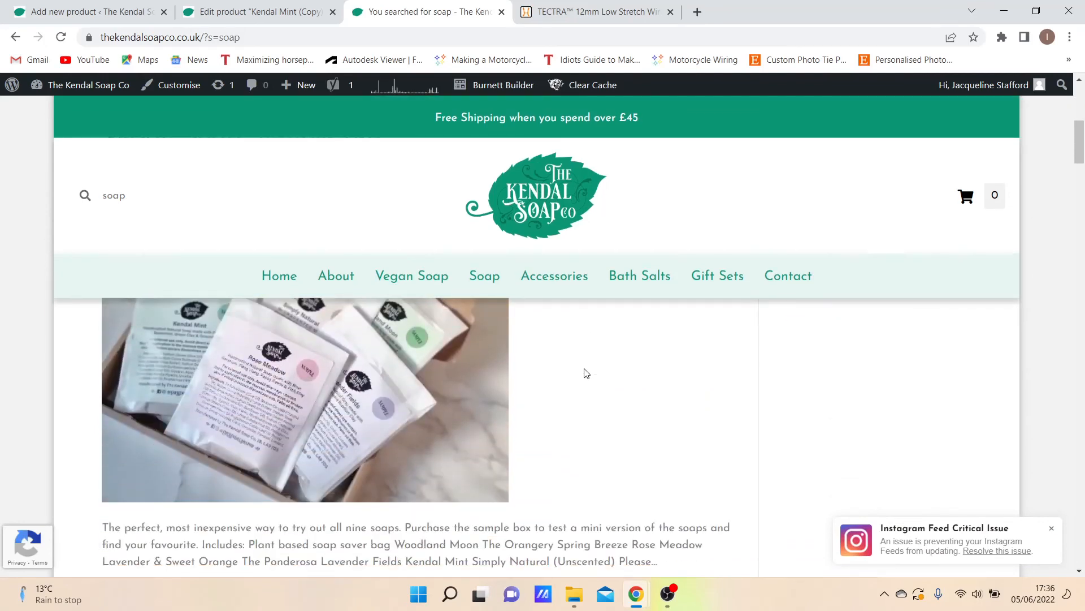
scroll(586, 373, down, 4)
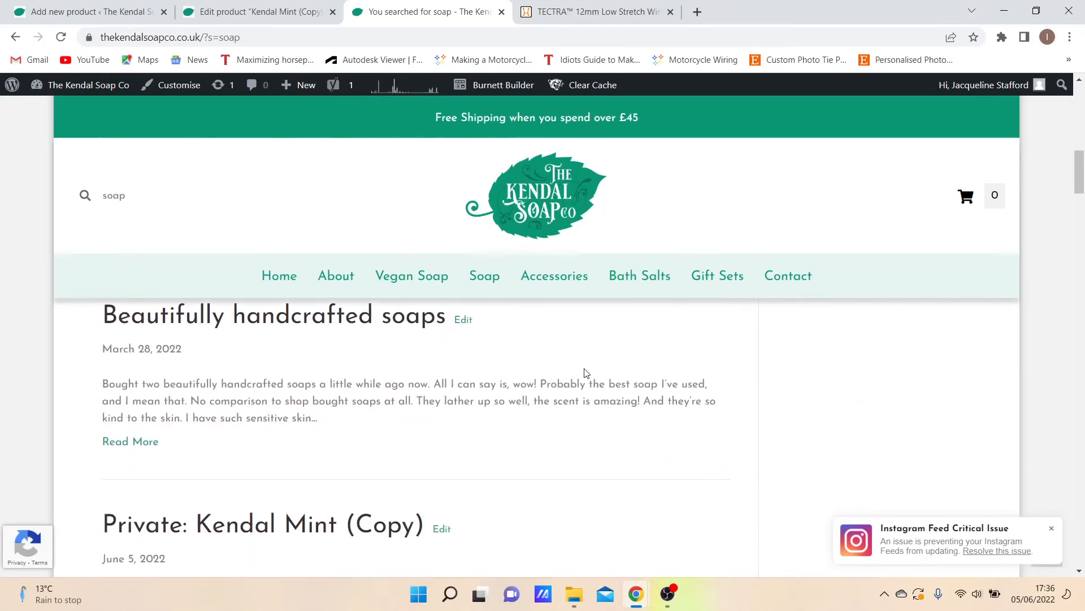
scroll(586, 373, down, 9)
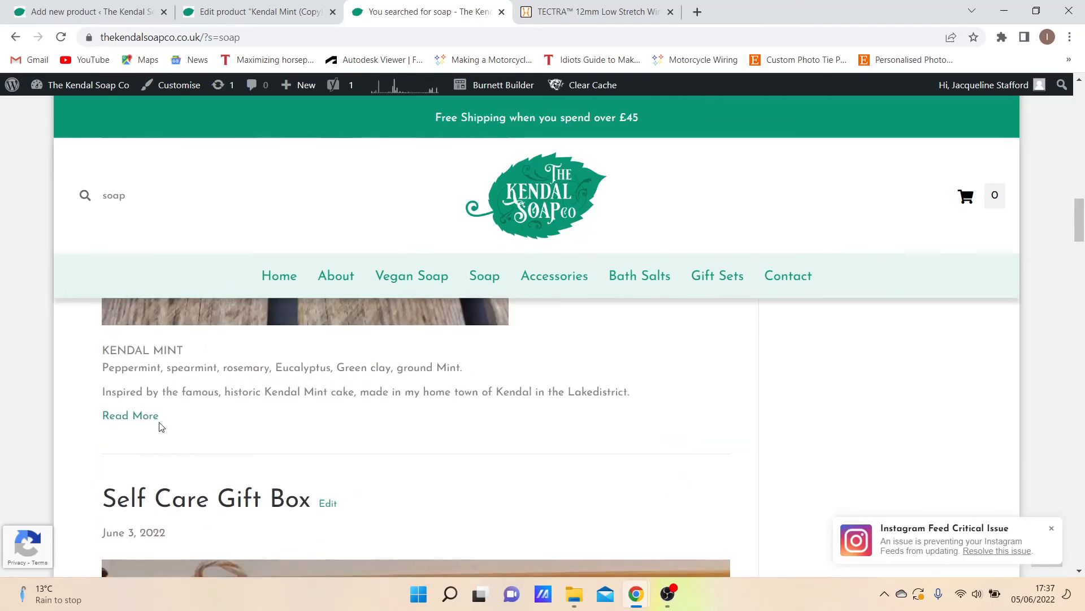
Examine the excerpts and Read More links of the Kendal Mint (Copy), handcrafted soaps and Vegan Soap Sample Box results
scroll(160, 424, up, 1)
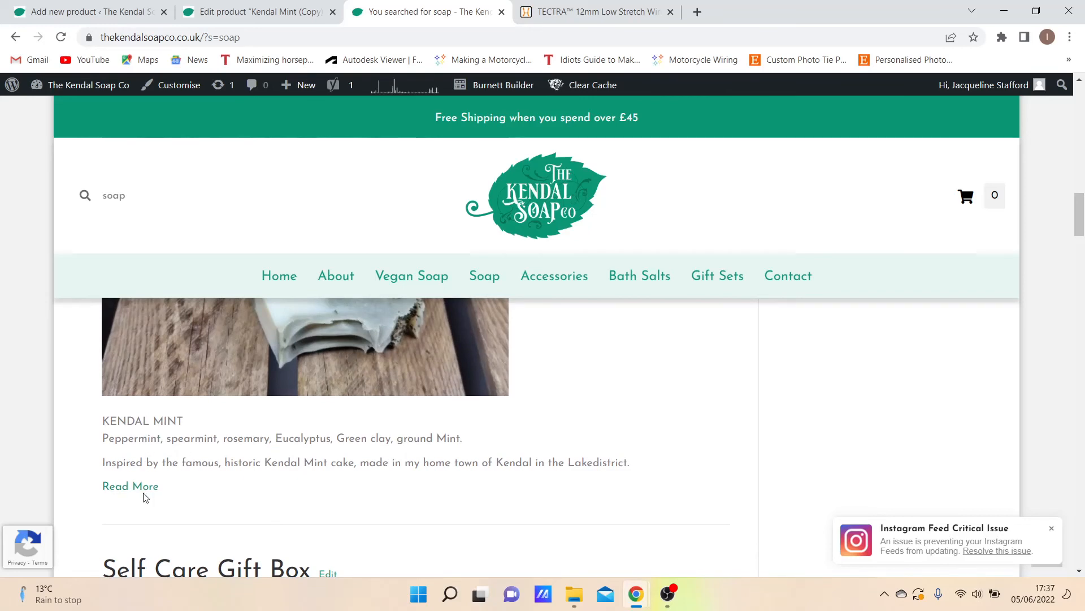
scroll(148, 449, up, 1)
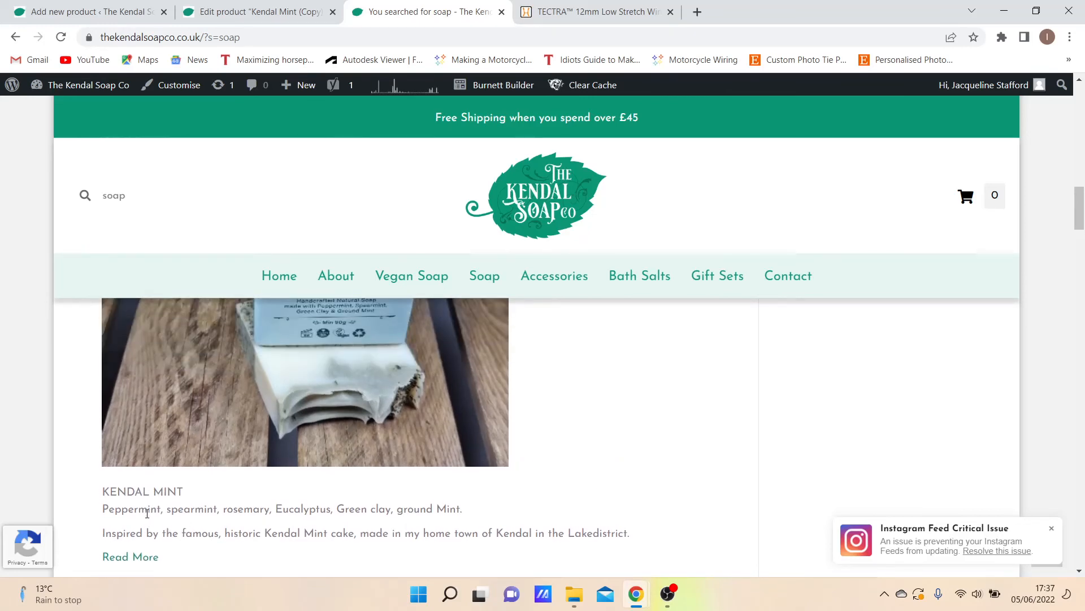
scroll(147, 513, up, 5)
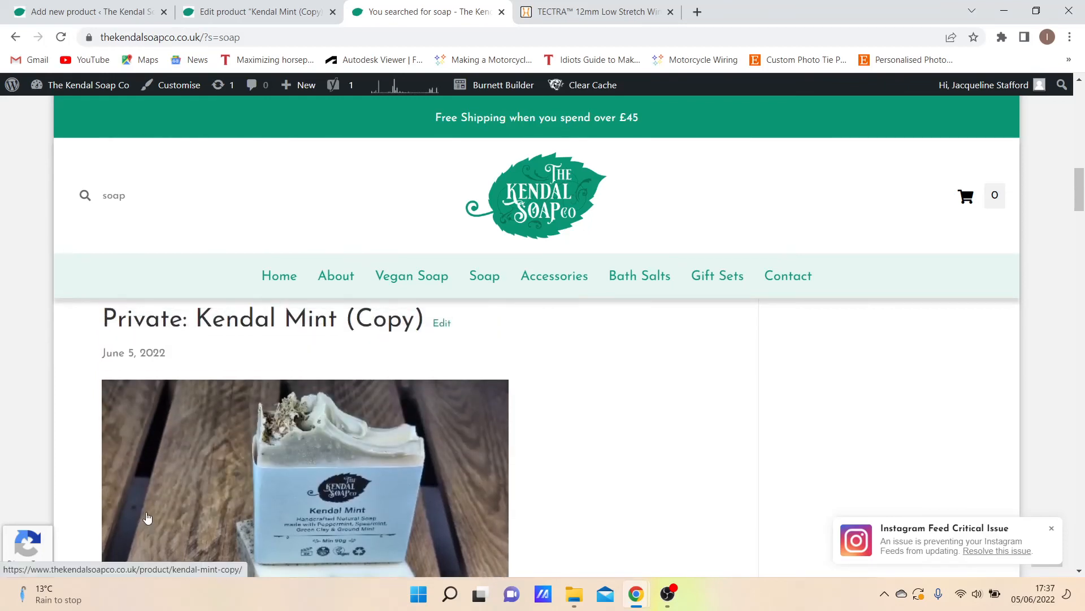
scroll(147, 516, up, 1)
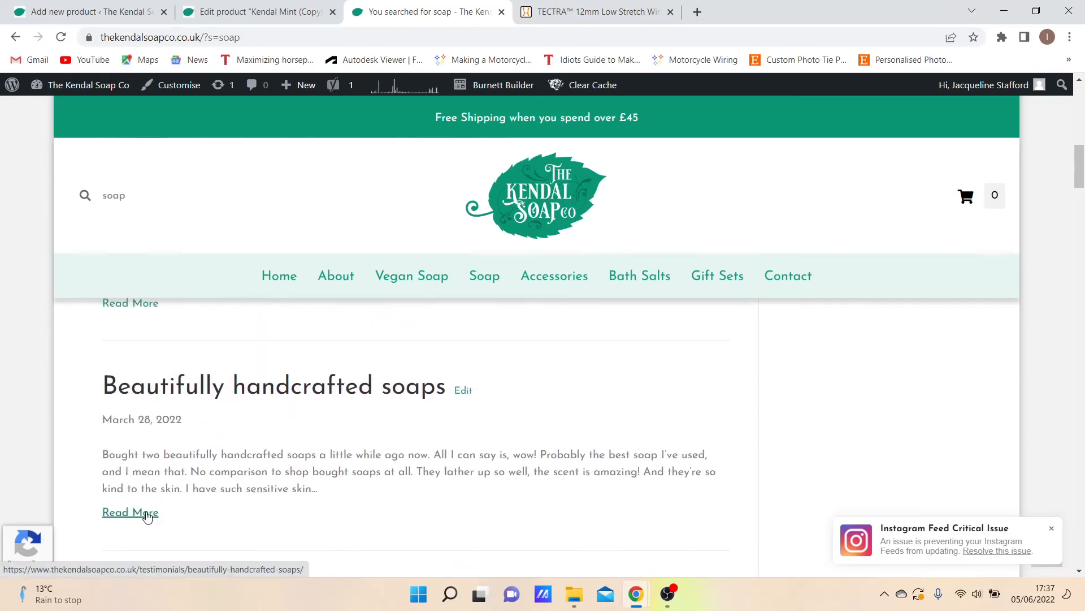
scroll(147, 517, up, 5)
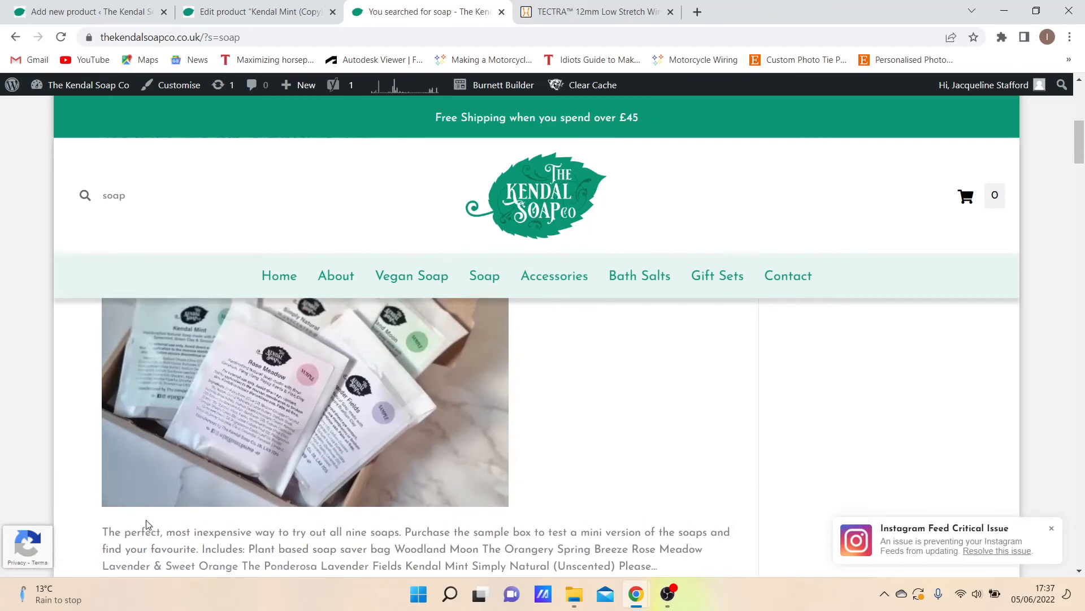
scroll(147, 524, up, 3)
scroll(148, 522, down, 5)
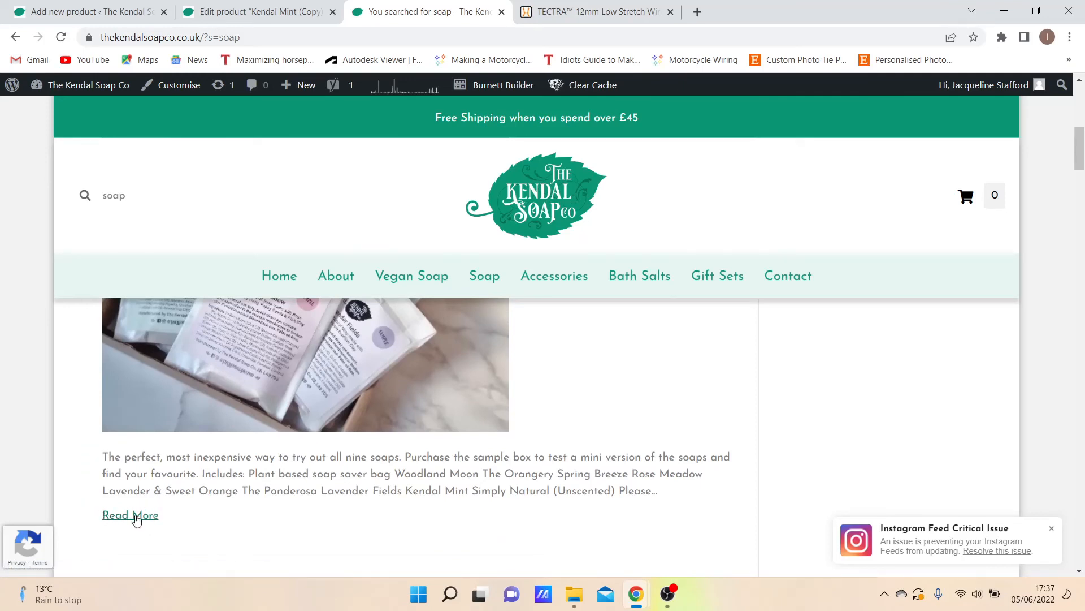
scroll(139, 519, up, 1)
scroll(139, 519, up, 2)
scroll(133, 521, down, 2)
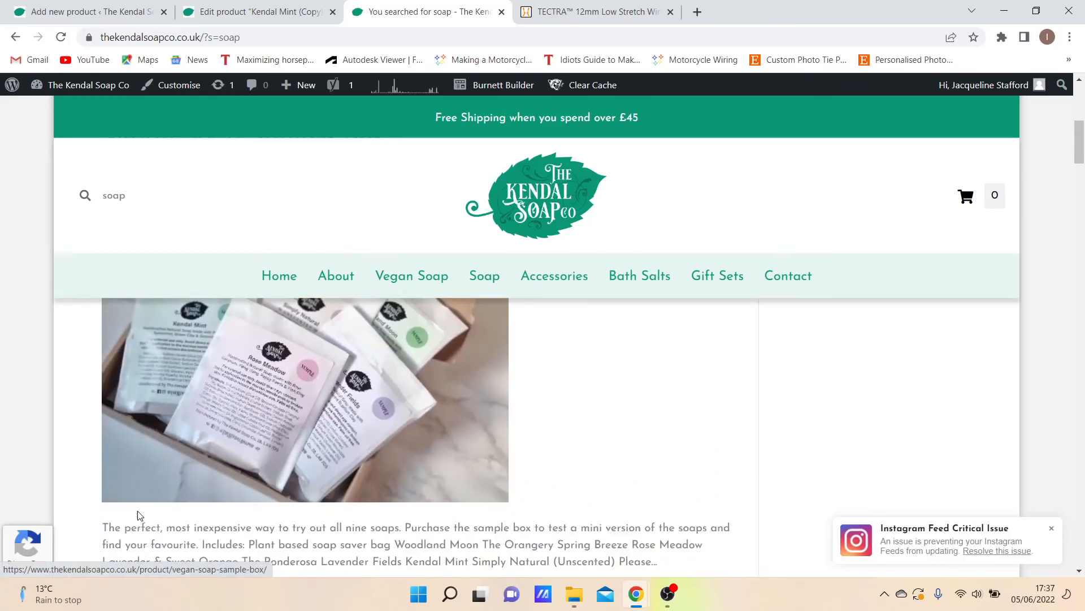
scroll(131, 523, down, 1)
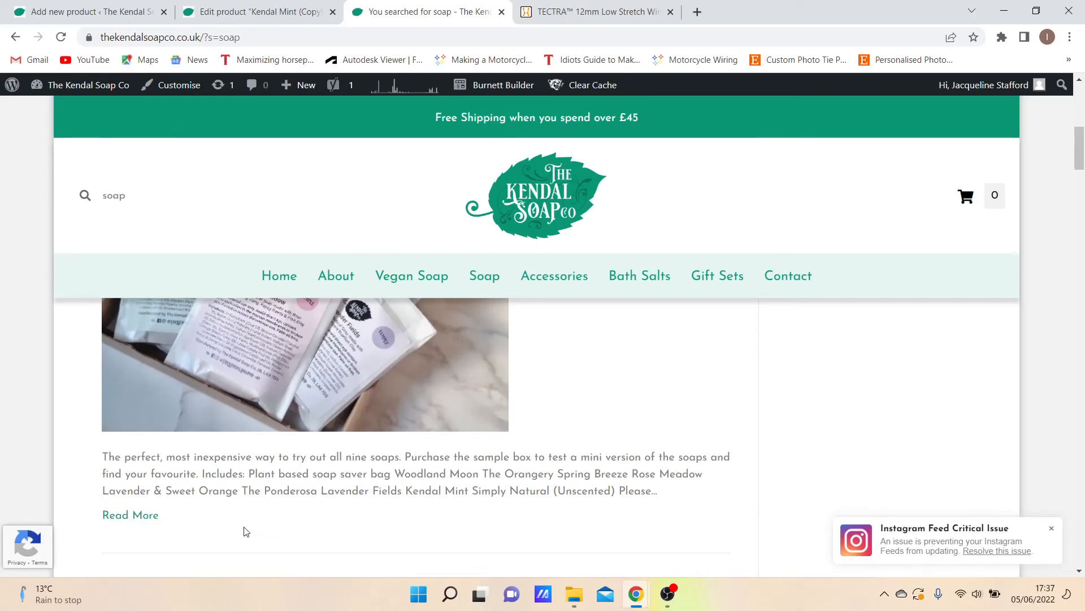
Compare the product's main and short descriptions in the editor with the Kendal Mint (Copy) excerpt in the storefront search results
click(285, 13)
scroll(322, 246, up, 10)
scroll(323, 246, up, 10)
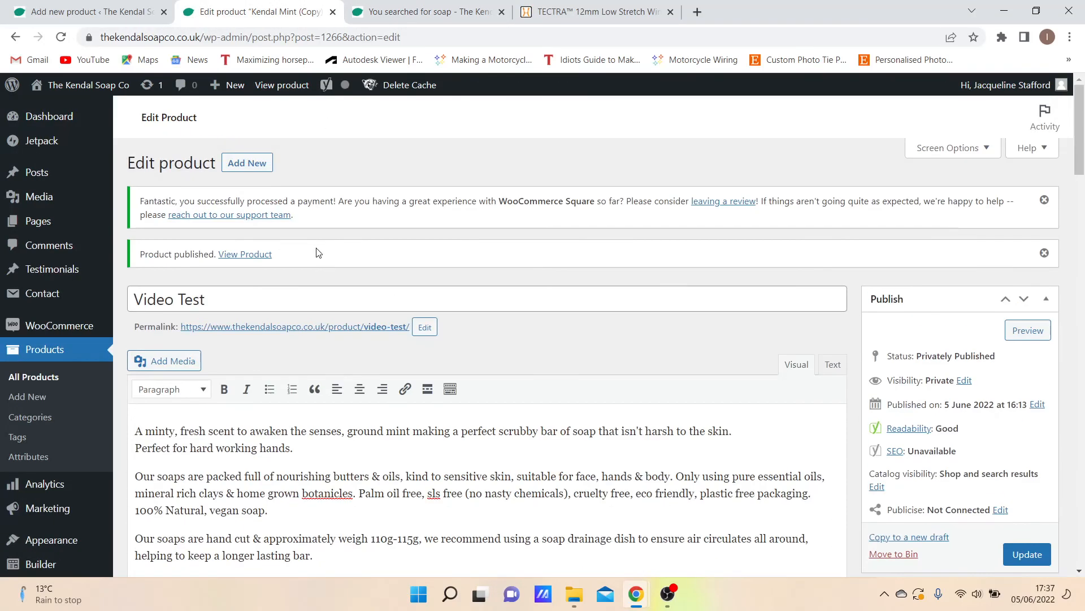
scroll(299, 406, down, 20)
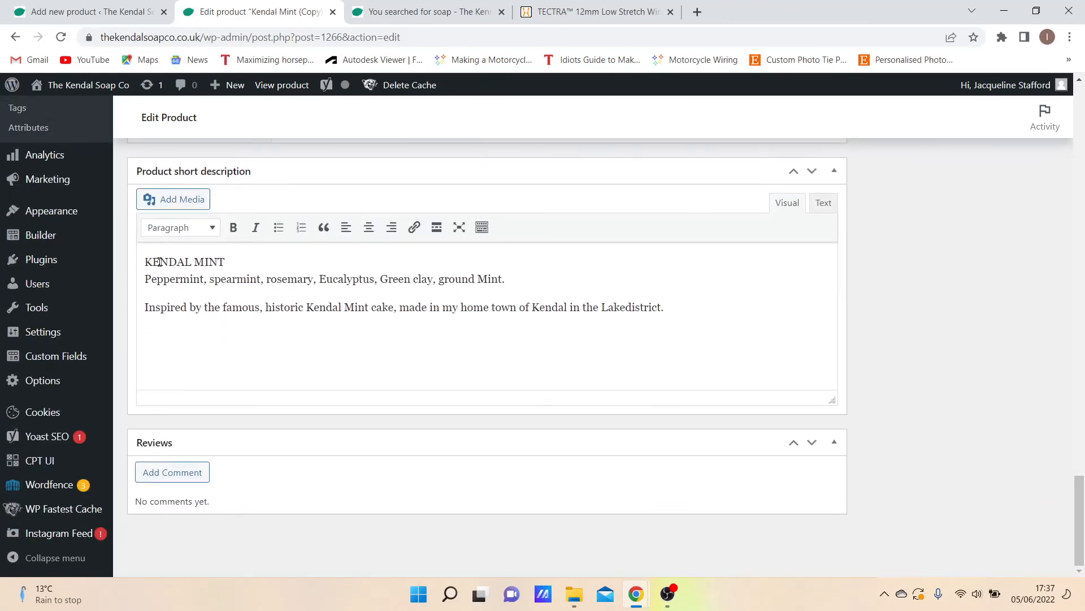
click(429, 12)
scroll(314, 418, down, 5)
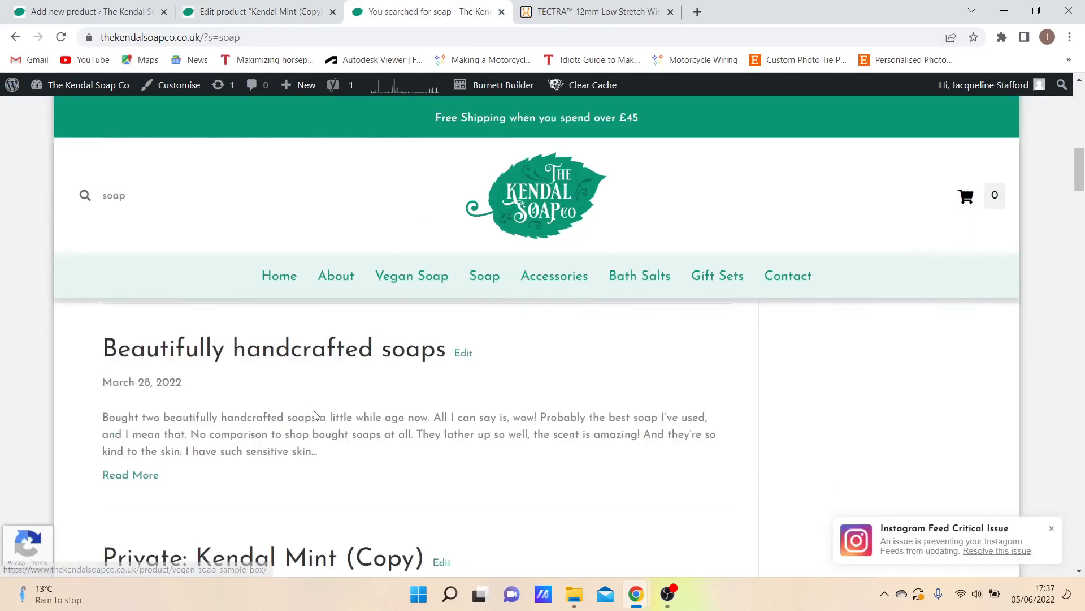
scroll(315, 418, down, 6)
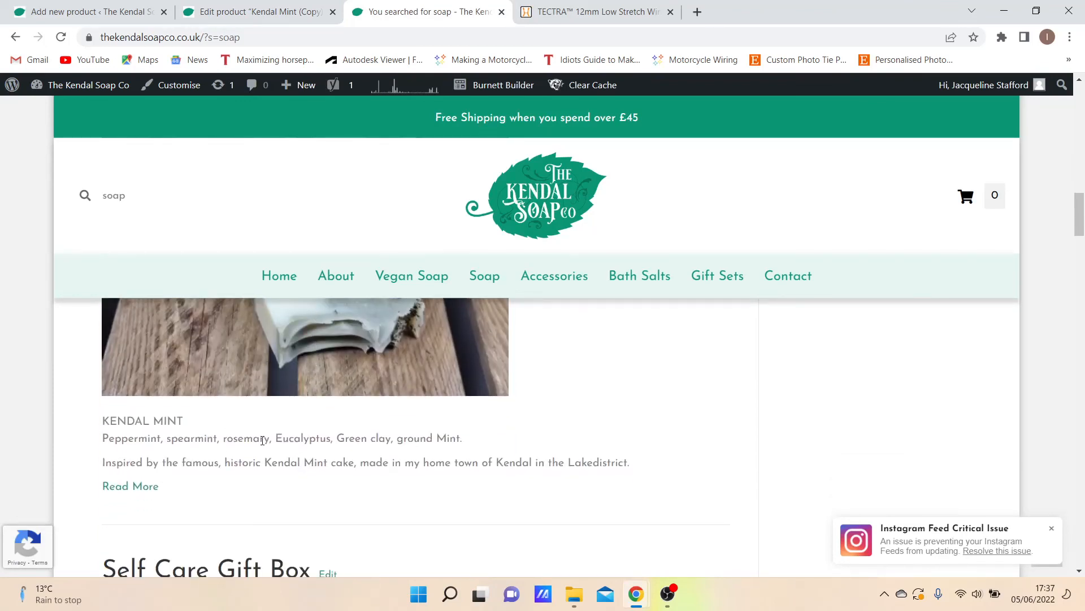
click(286, 13)
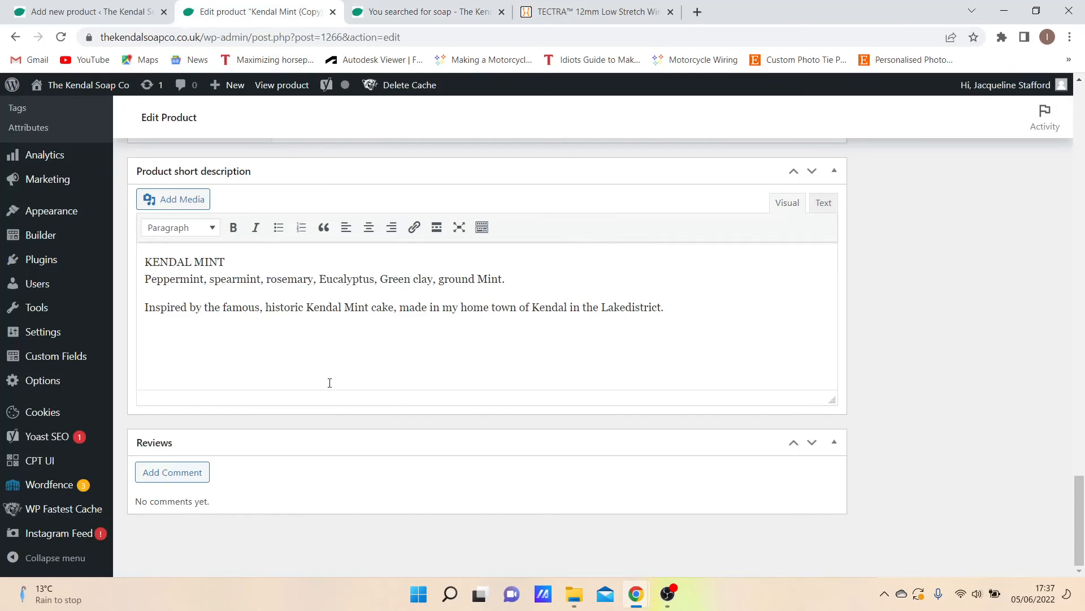
scroll(330, 383, up, 4)
scroll(330, 384, up, 20)
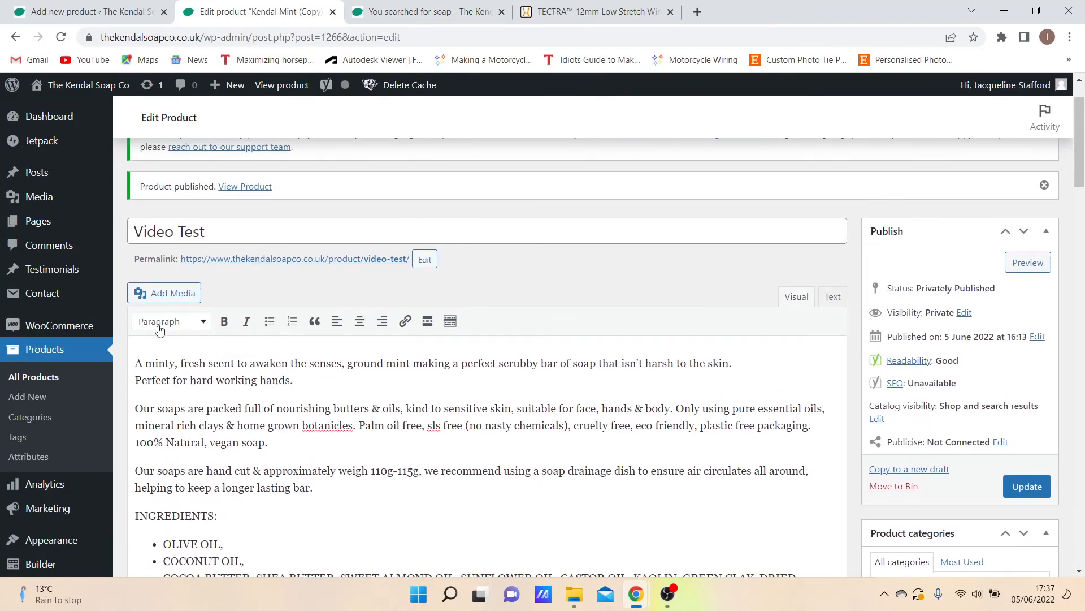
scroll(331, 379, down, 15)
scroll(331, 413, down, 8)
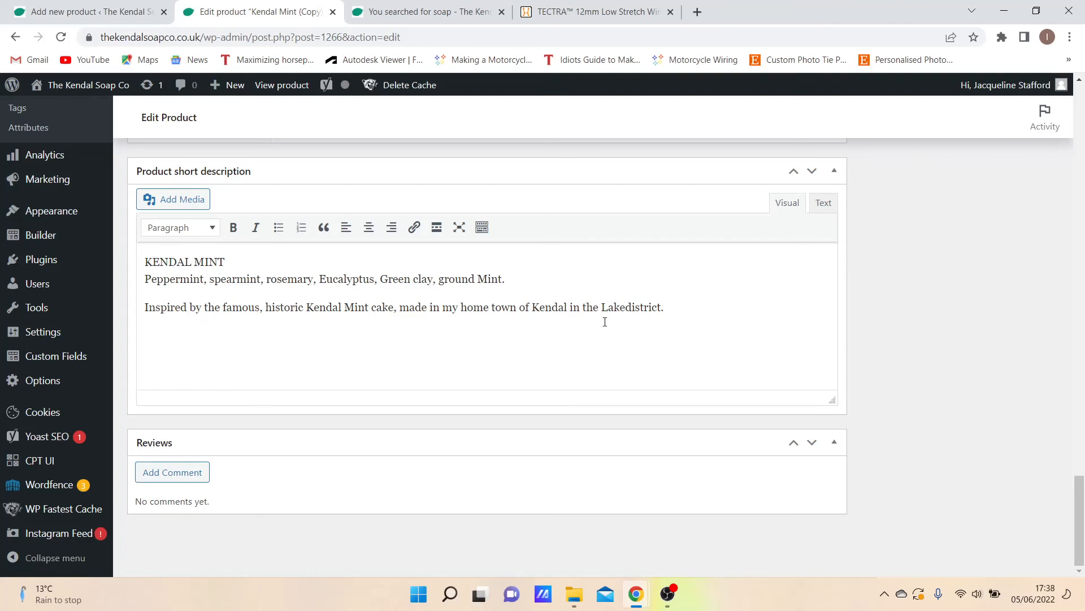
Correct "Lakedistrict" to "Lake District" in the product short description and update the product
click(627, 307)
key(Delete)
text(D)
scroll(964, 442, up, 6)
scroll(881, 438, up, 12)
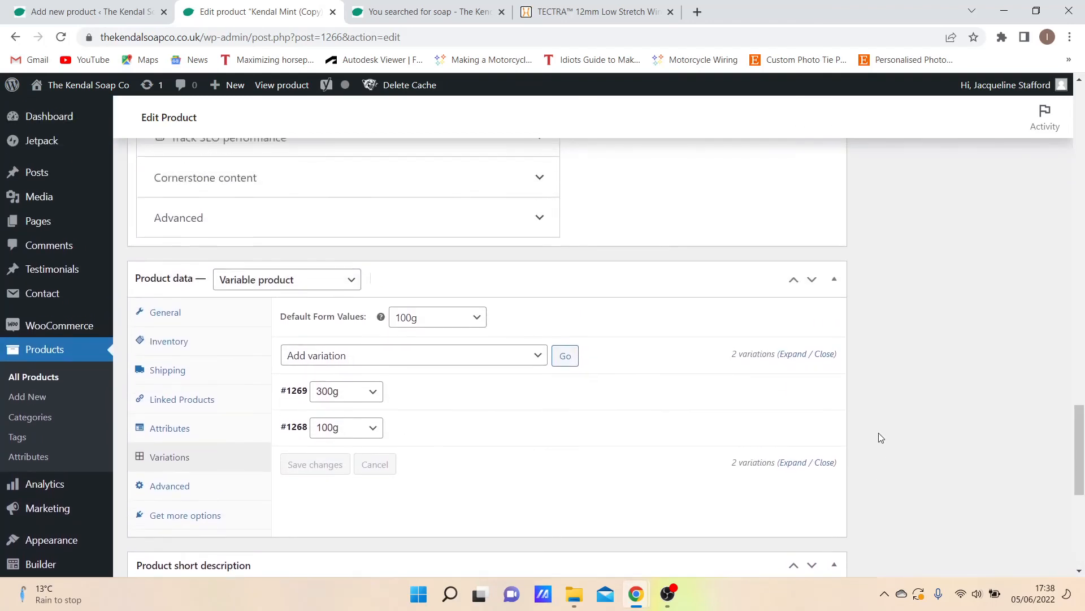
scroll(879, 433, up, 12)
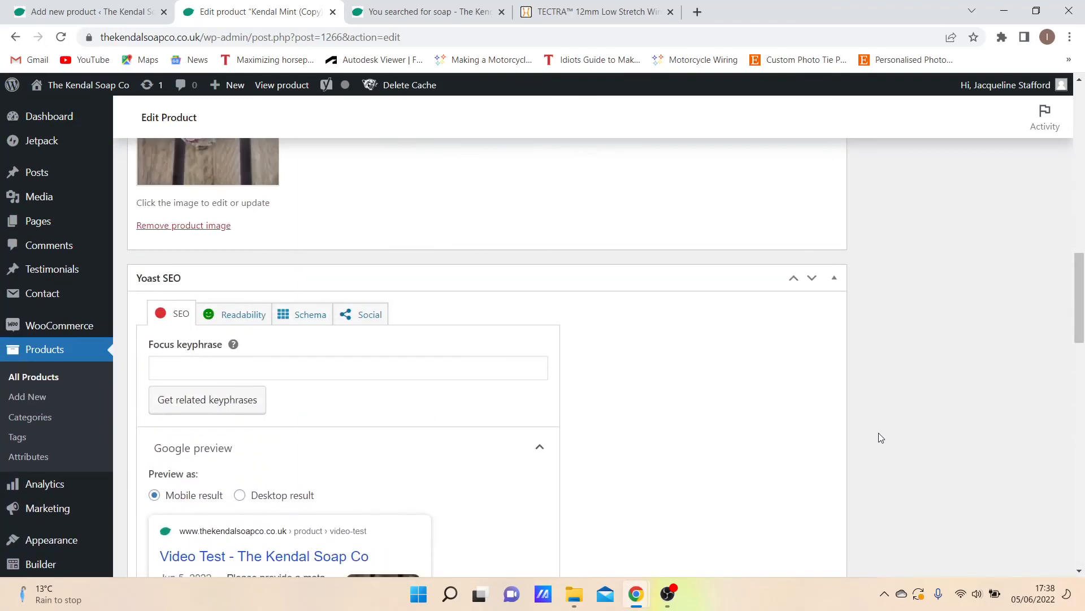
scroll(880, 438, up, 6)
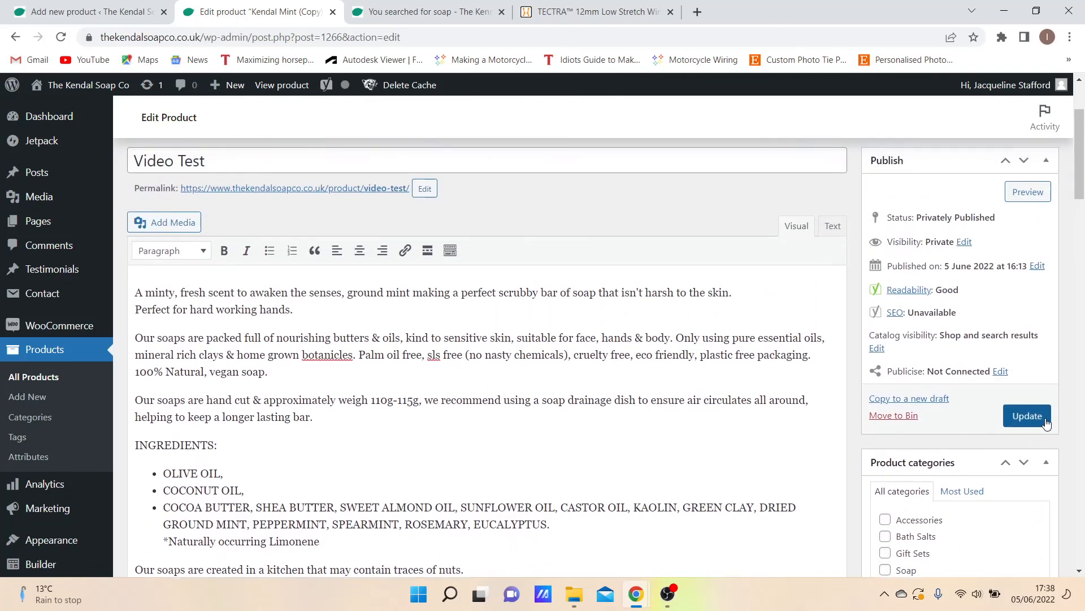
click(1044, 420)
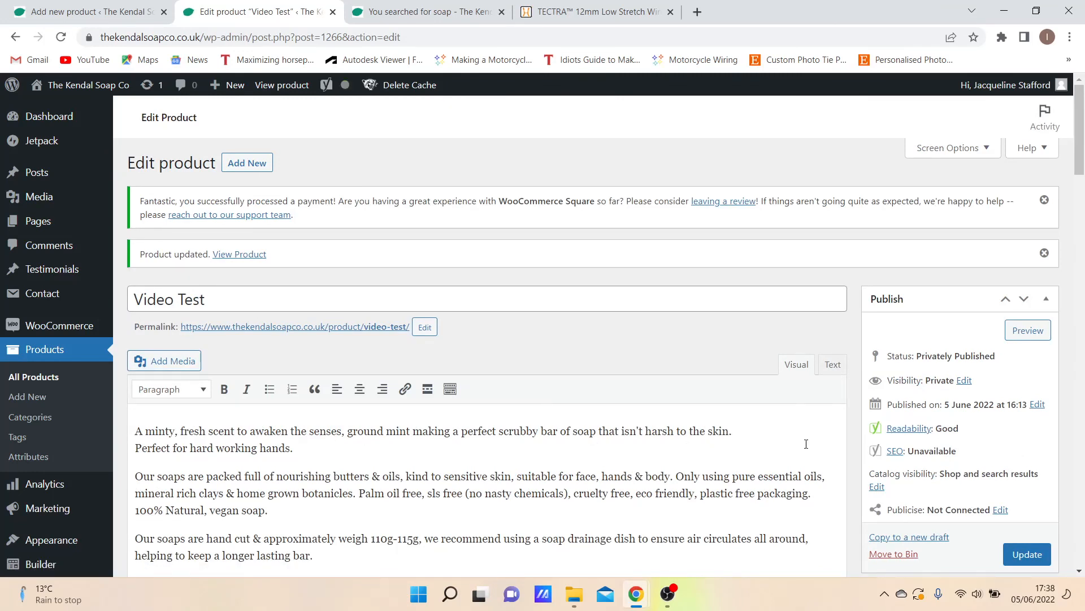
scroll(767, 441, down, 4)
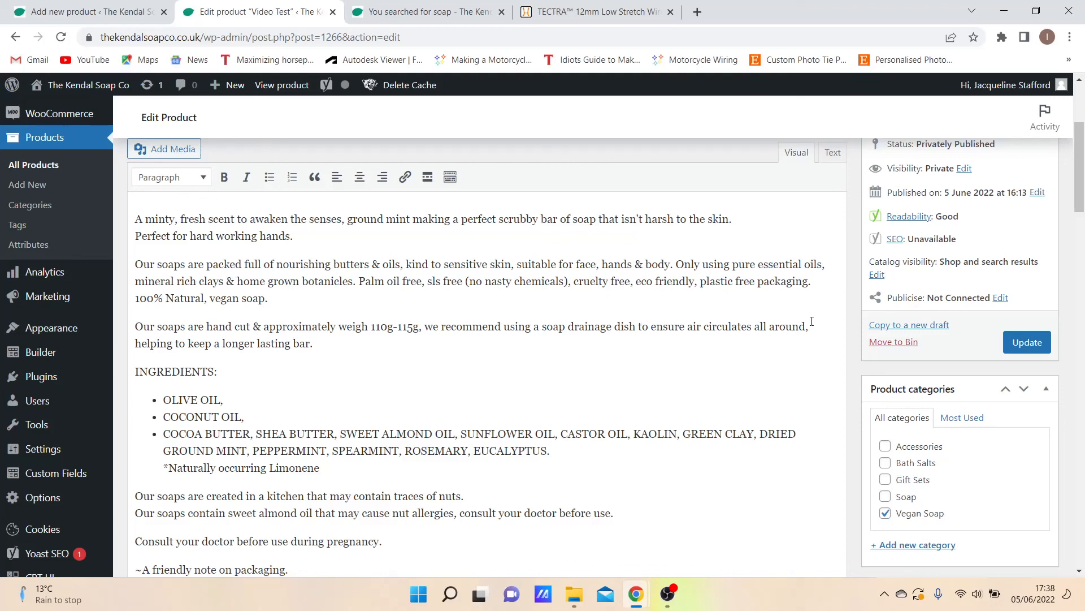
click(1006, 352)
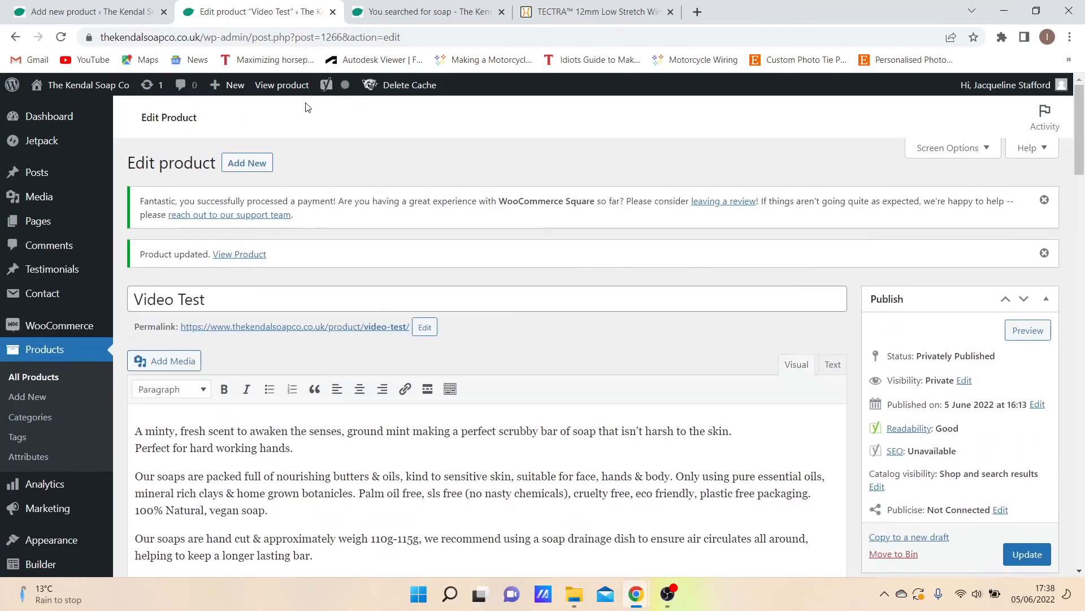
View the Video Test product on the storefront and check its price range, short description and size option
click(290, 91)
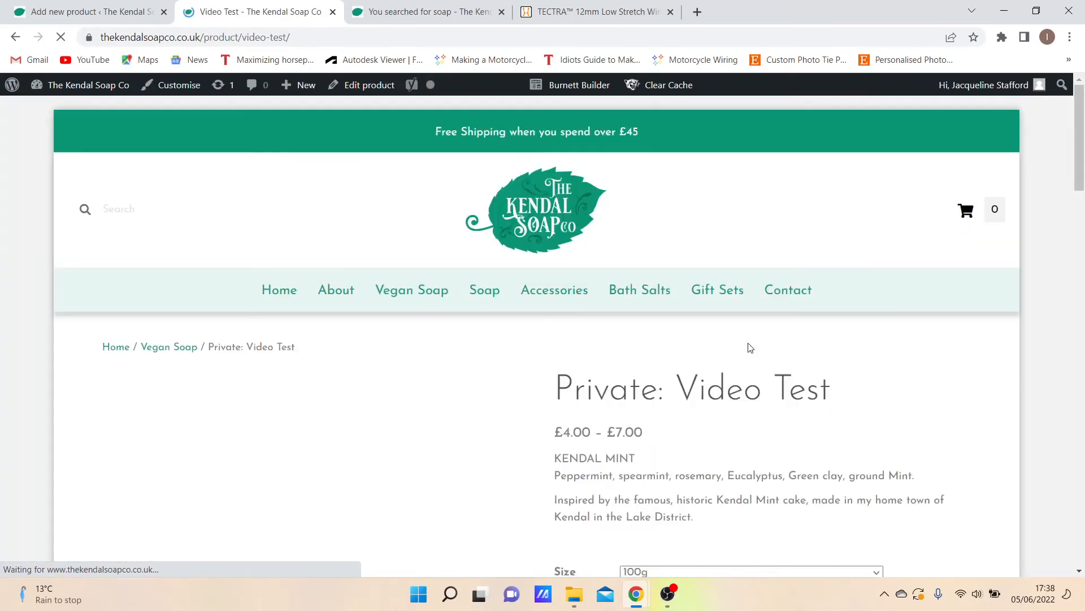
scroll(800, 347, down, 2)
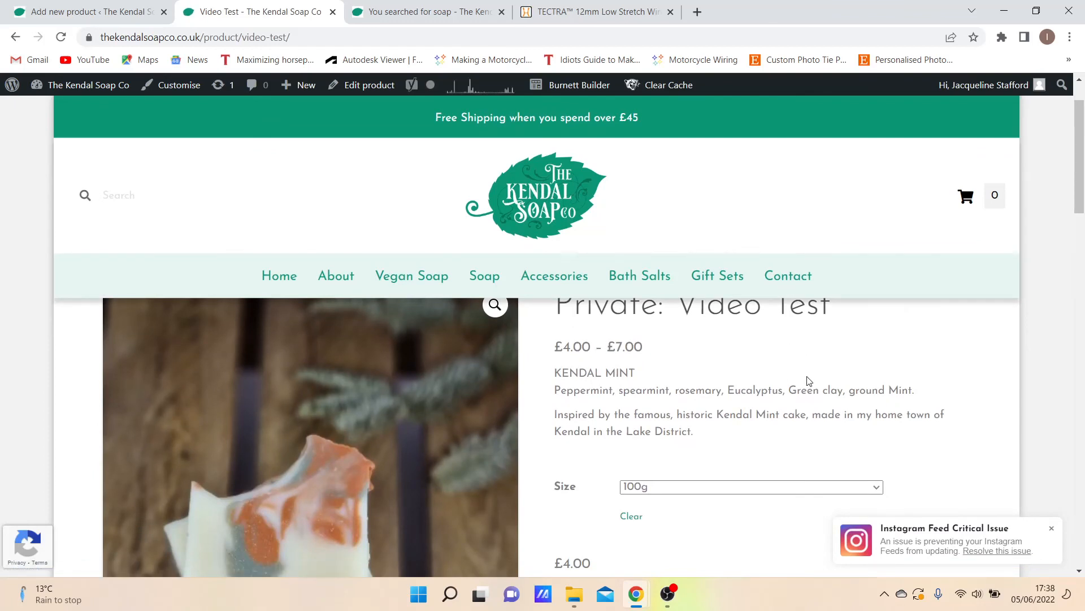
scroll(594, 368, up, 2)
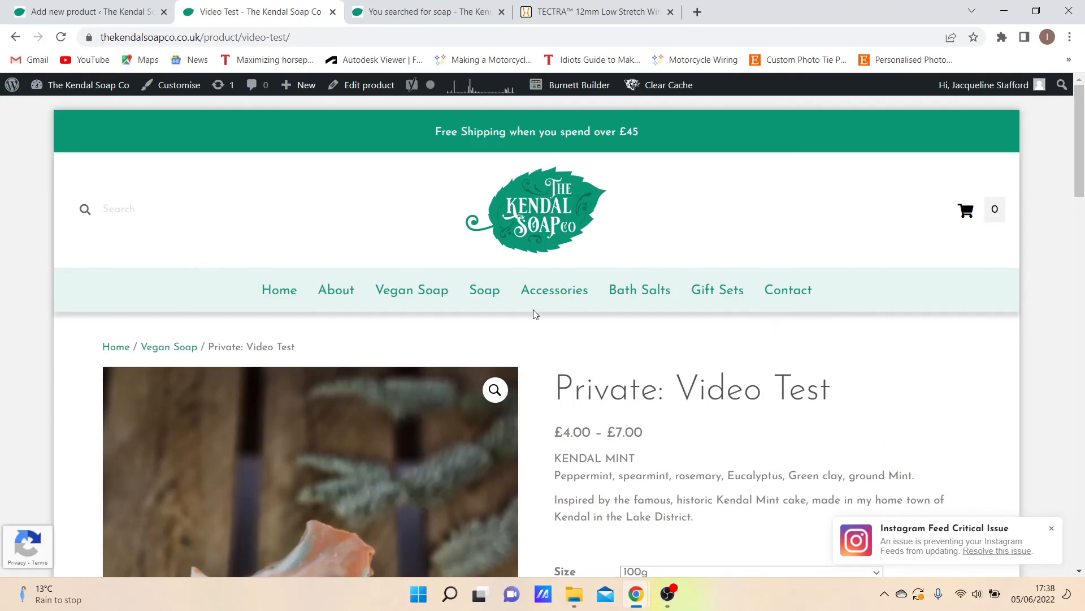
Reopen the Video Test product for editing and review its short description
click(365, 85)
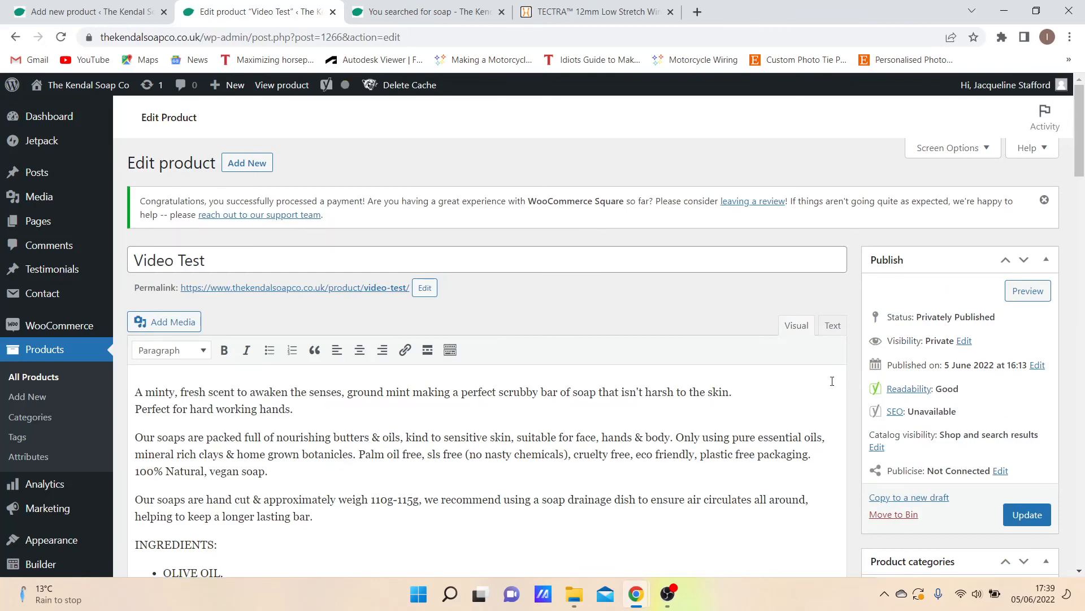
scroll(819, 378, down, 10)
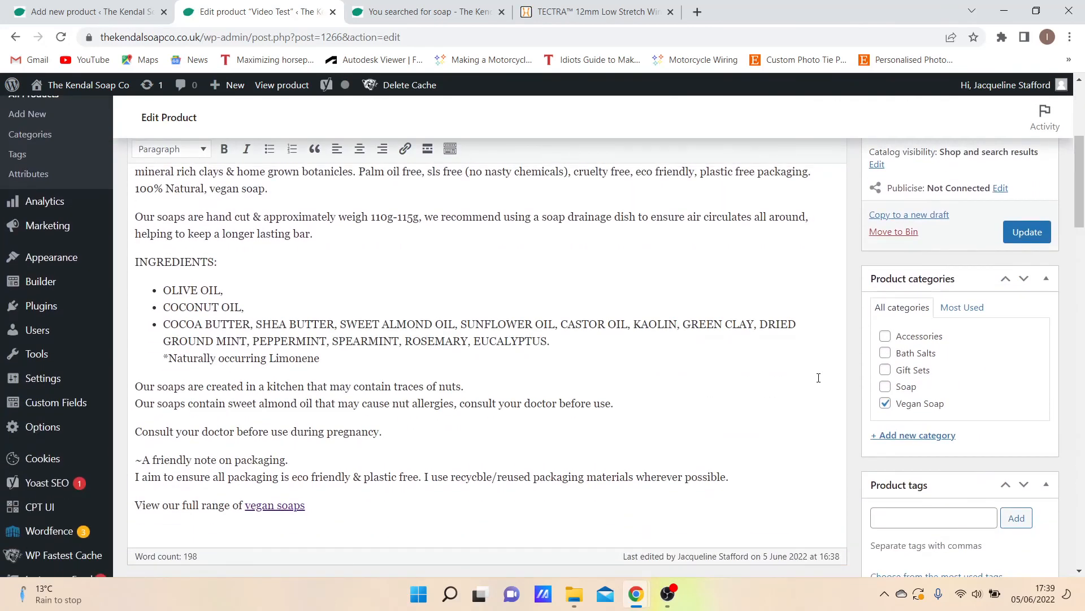
scroll(364, 436, down, 15)
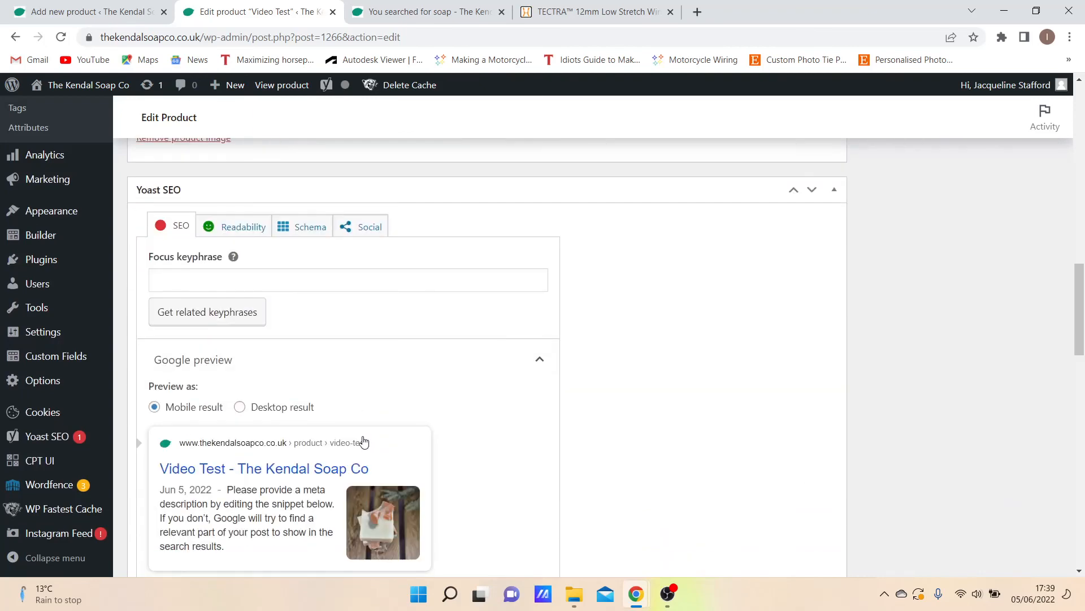
scroll(363, 436, down, 3)
scroll(361, 434, up, 1)
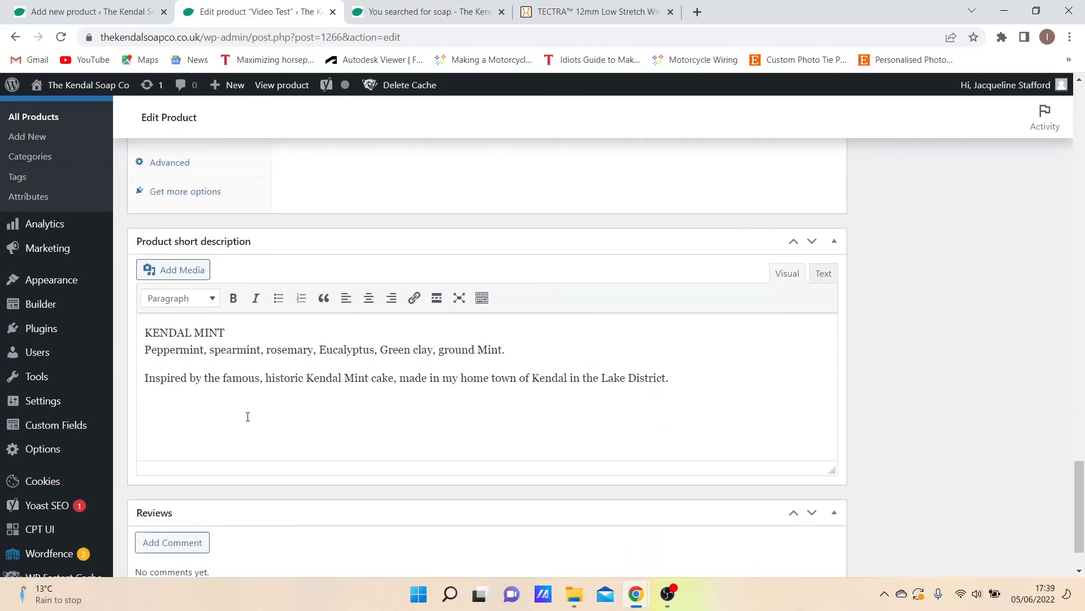
View the Video Test product page again and compare its short description with the excerpt in the soap search results
click(279, 86)
click(389, 13)
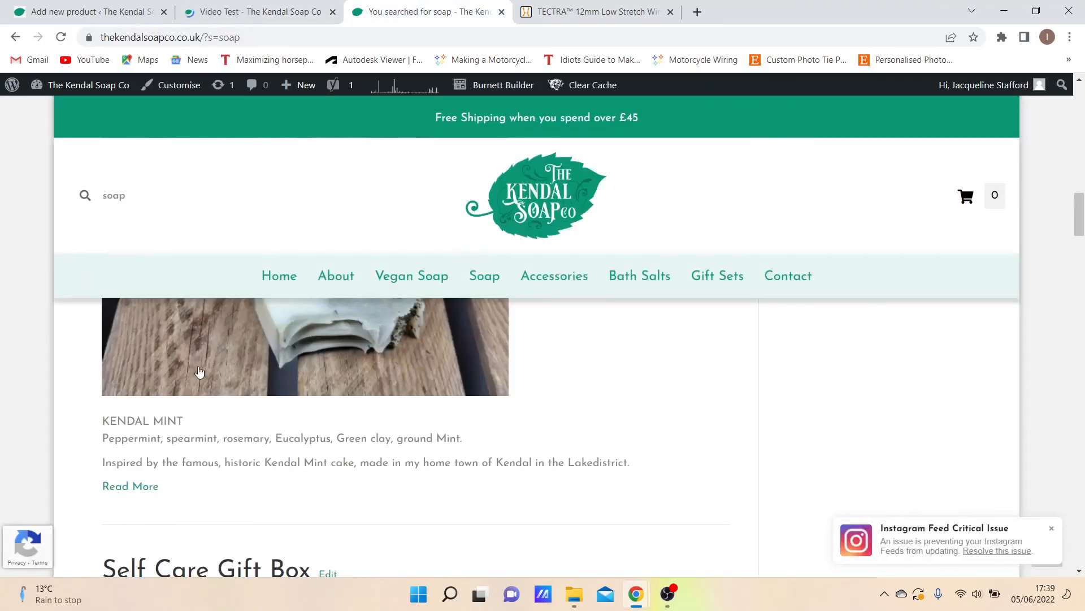
click(280, 12)
scroll(679, 339, down, 2)
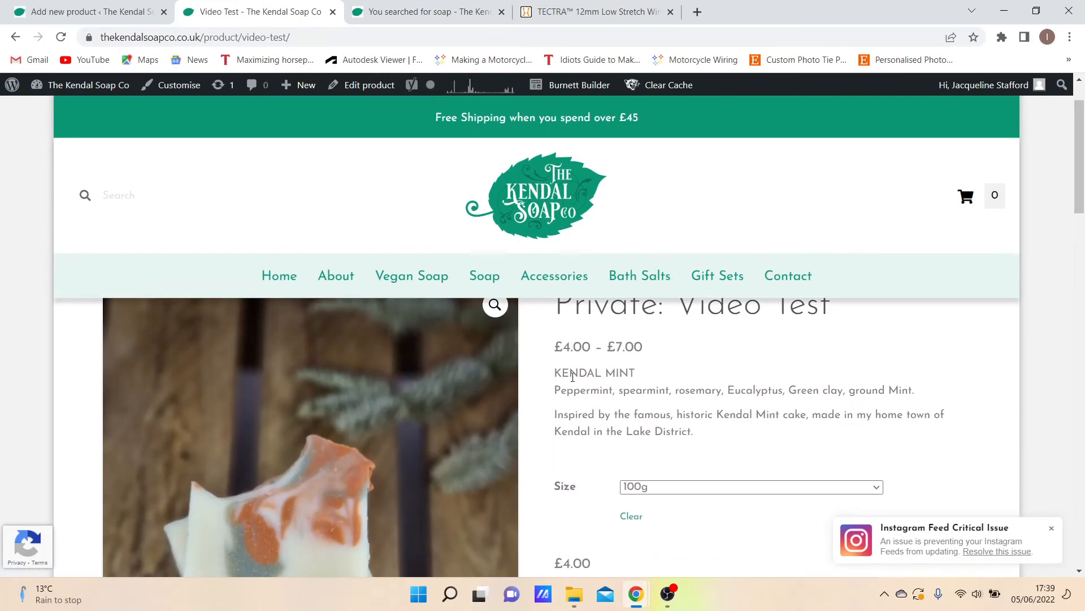
Review the Video Test page's ingredients line and inspiration paragraph in the short description, and examine the full description further down
scroll(583, 376, up, 2)
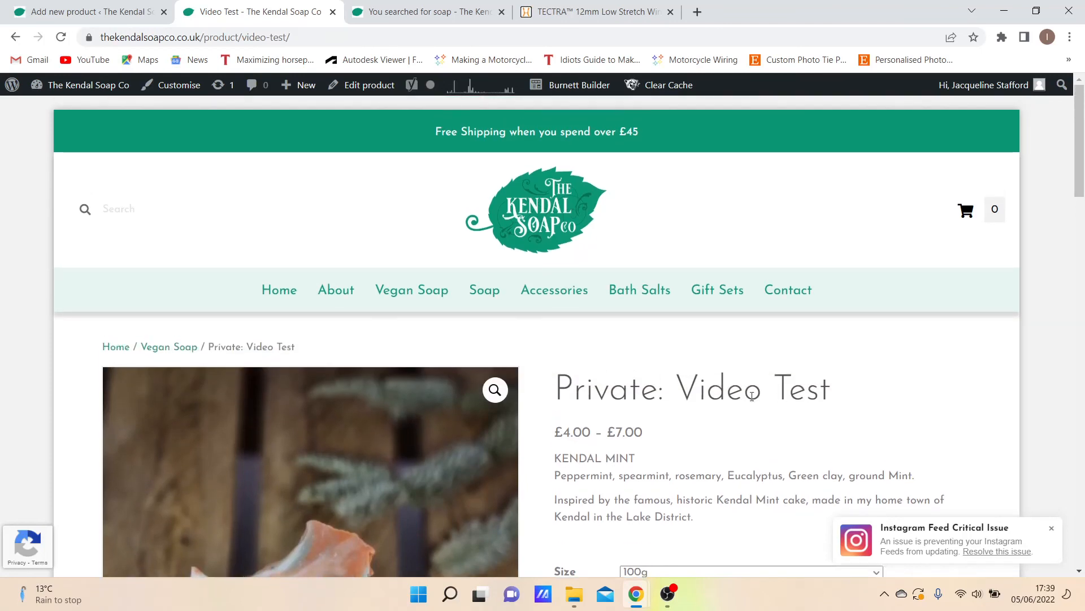
scroll(643, 394, down, 2)
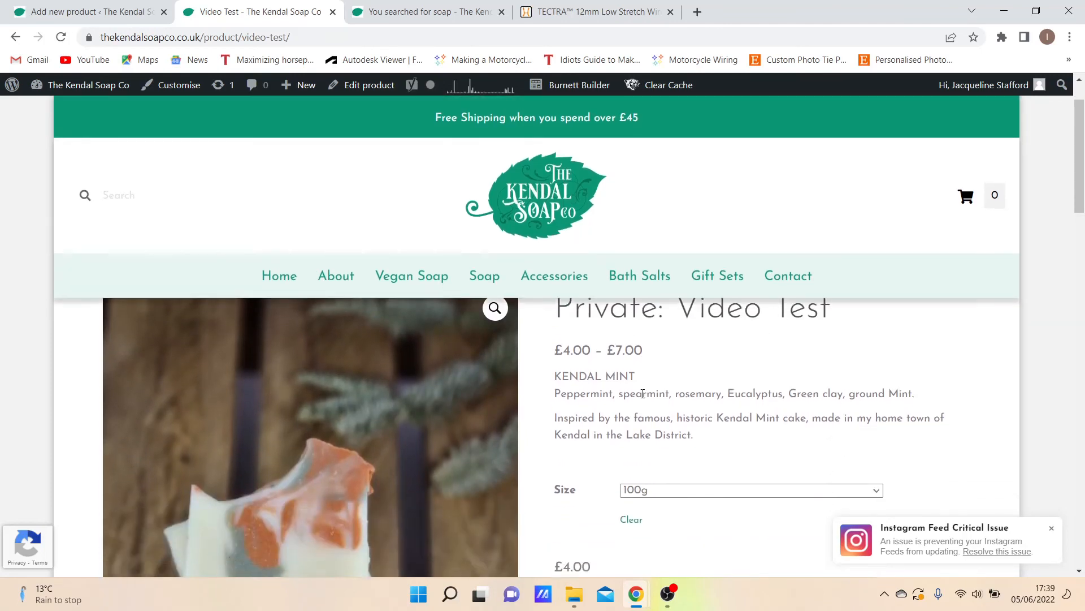
triple_click(656, 393)
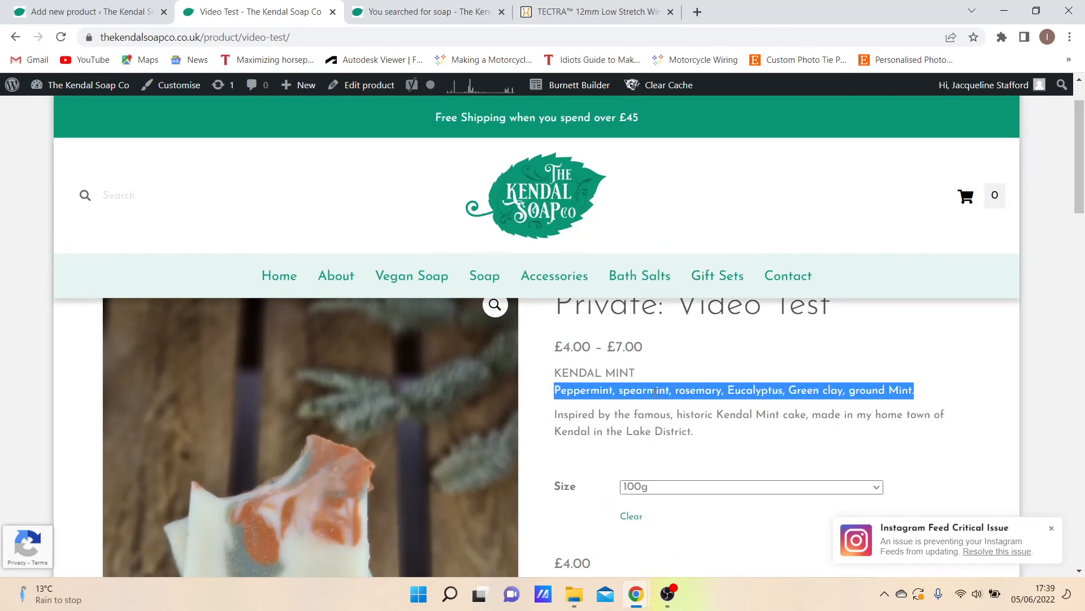
triple_click(583, 416)
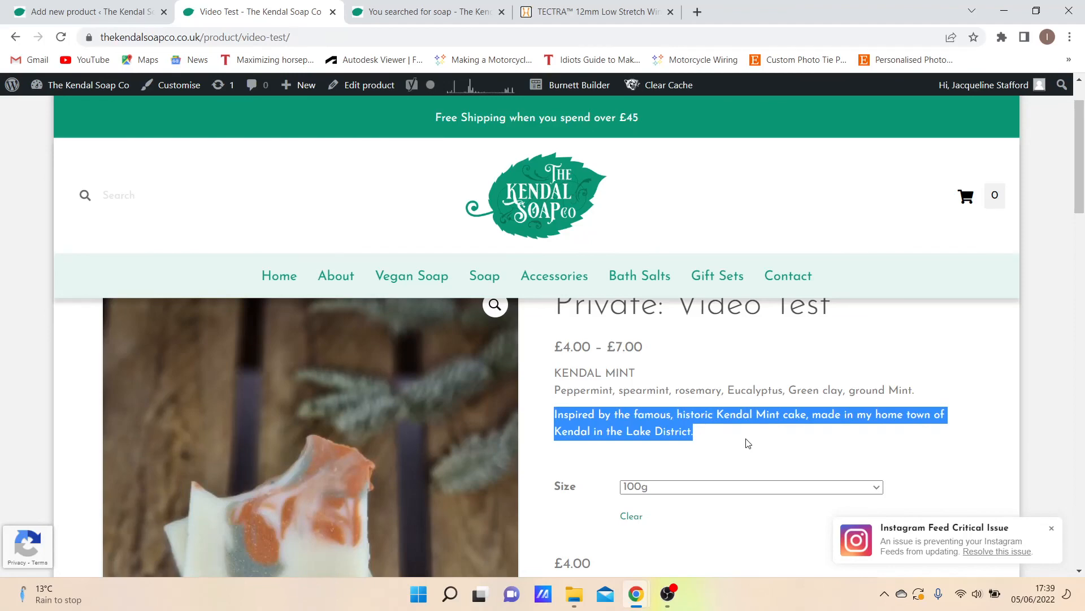
scroll(748, 443, down, 10)
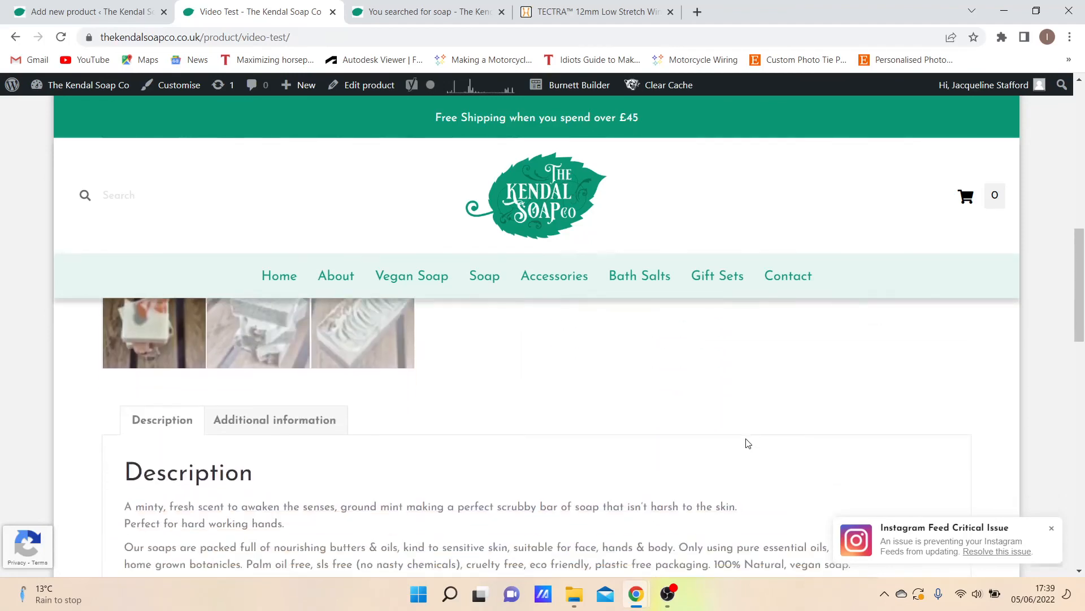
scroll(748, 443, down, 1)
scroll(714, 523, up, 5)
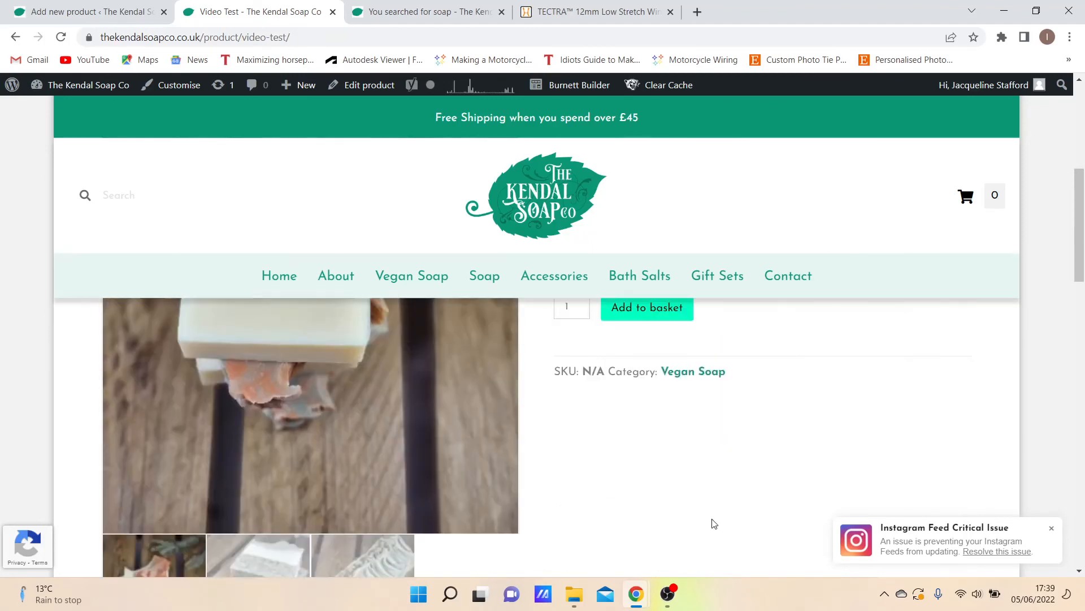
scroll(714, 524, up, 4)
click(678, 501)
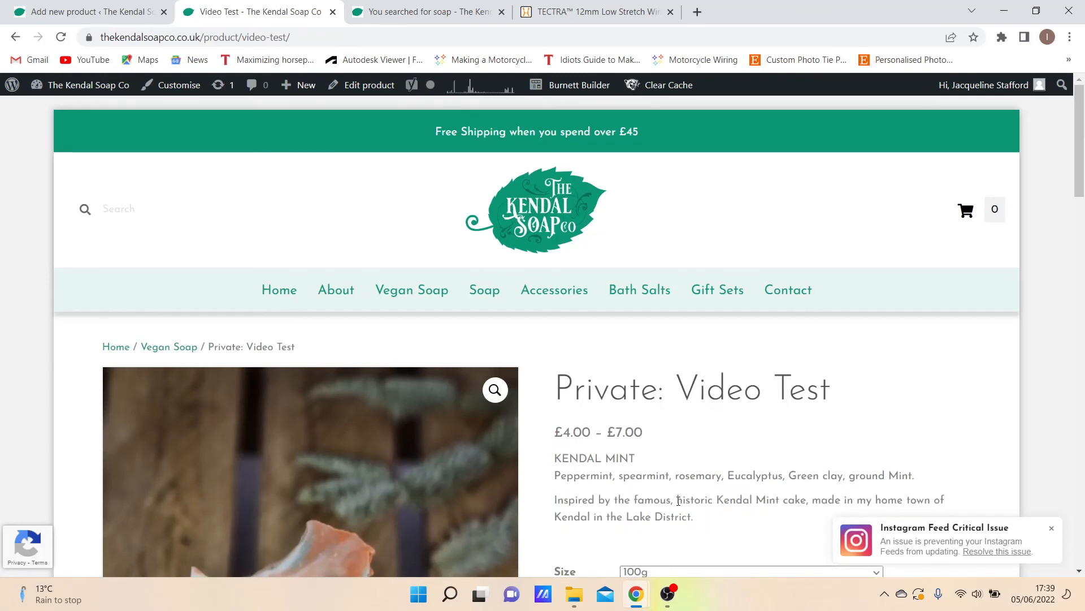